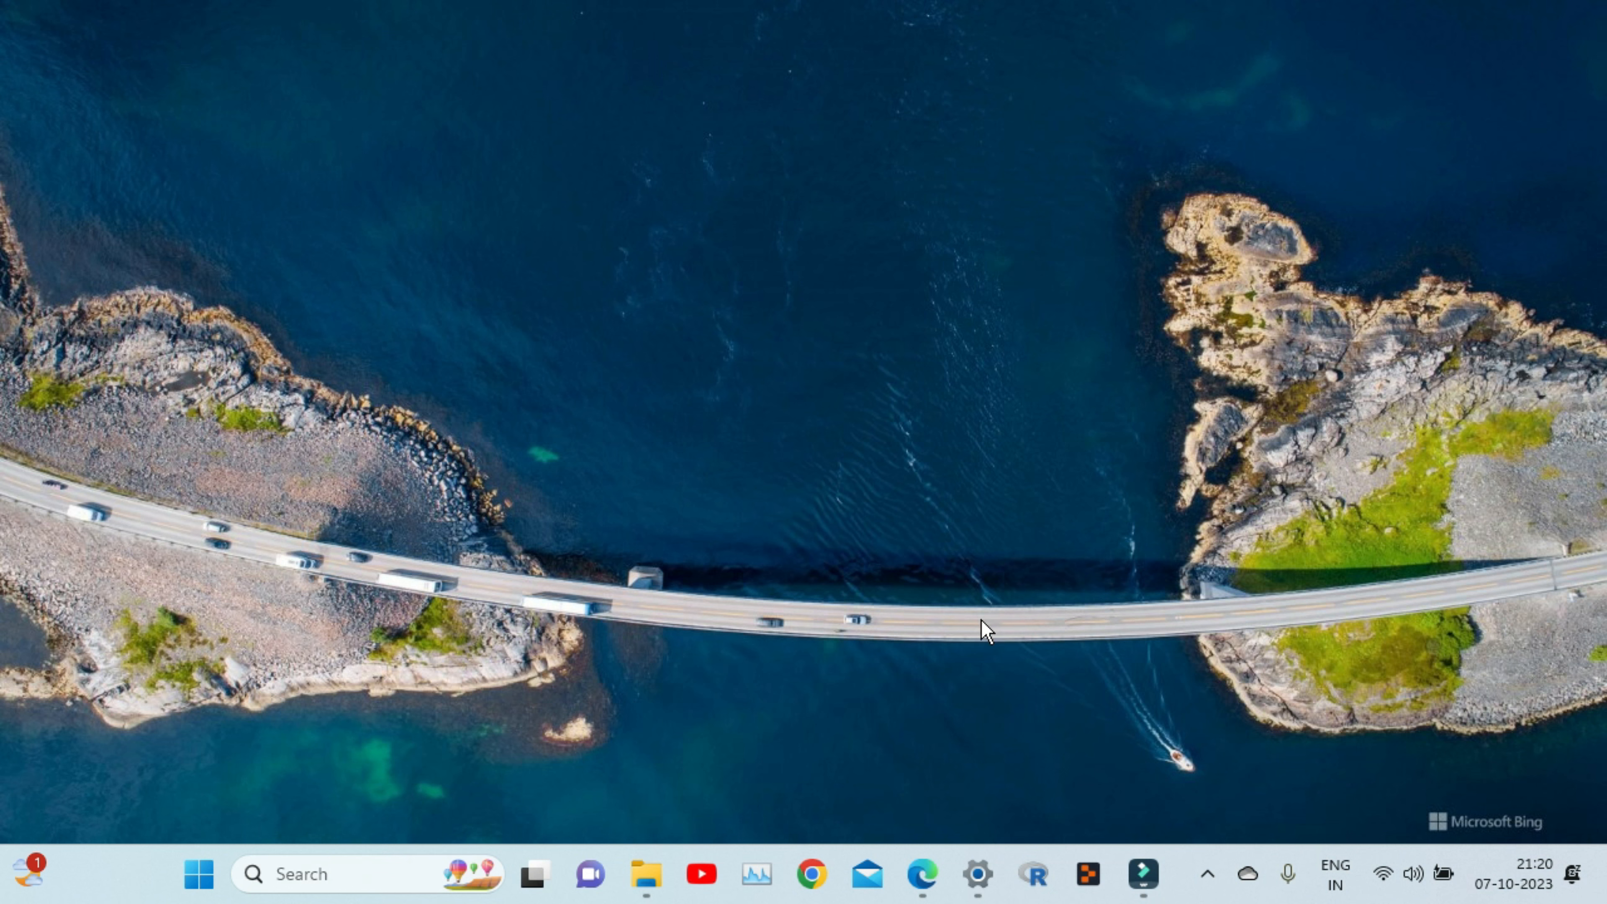
# - Open Chrome and search the web for "anaconda python"
pyautogui.click(802, 891)
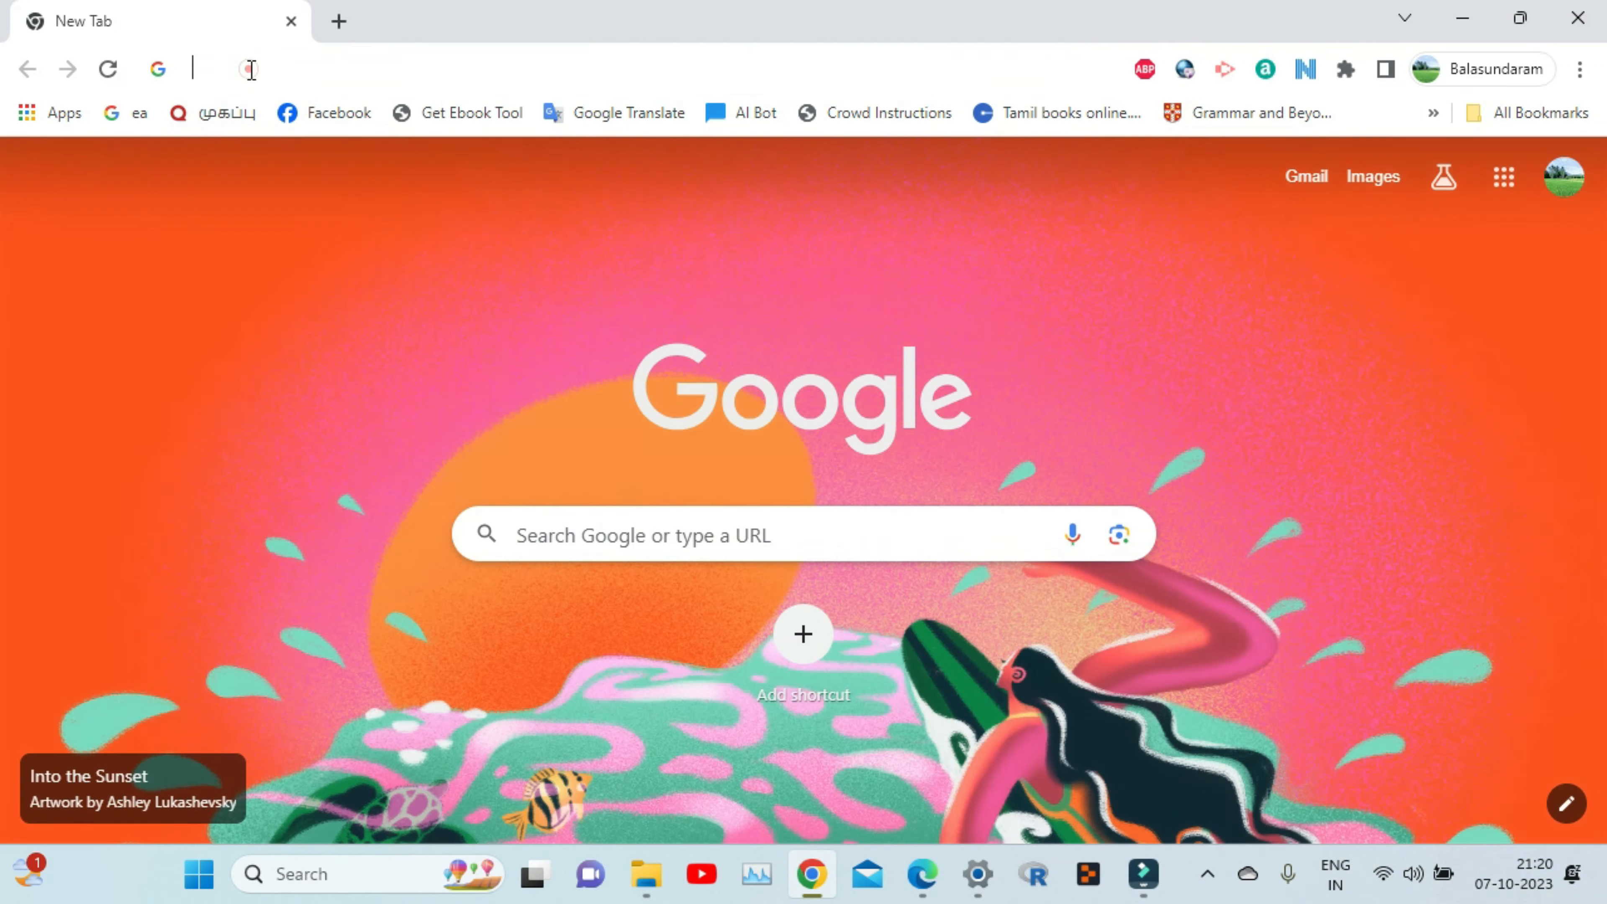
pyautogui.click(251, 69)
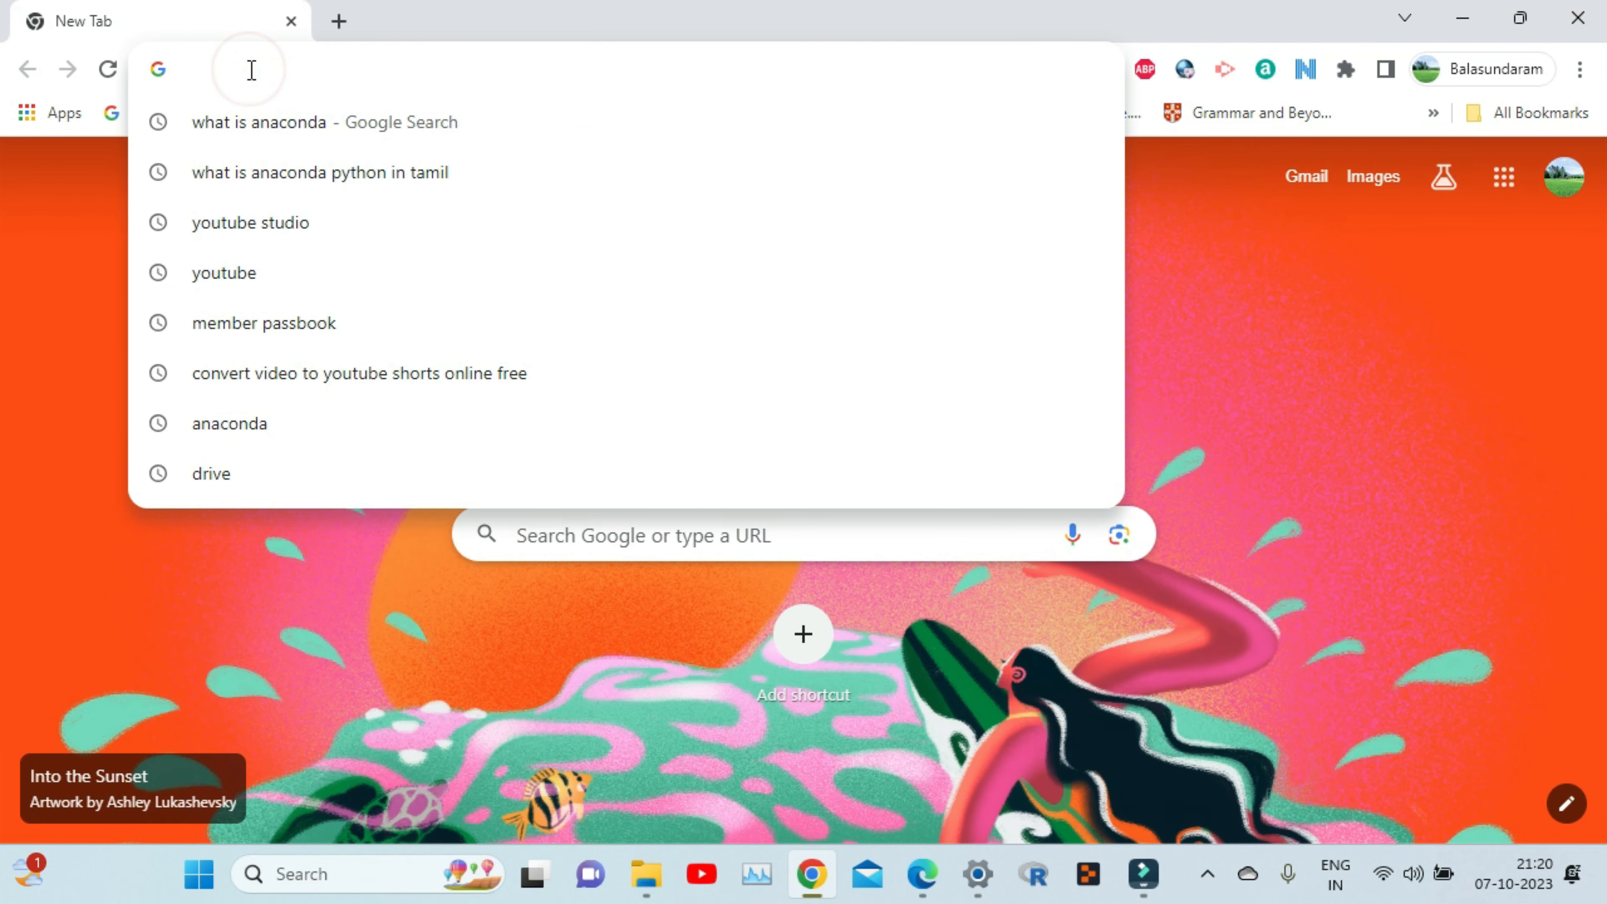
pyautogui.write('anaconda python')
pyautogui.press('Return')
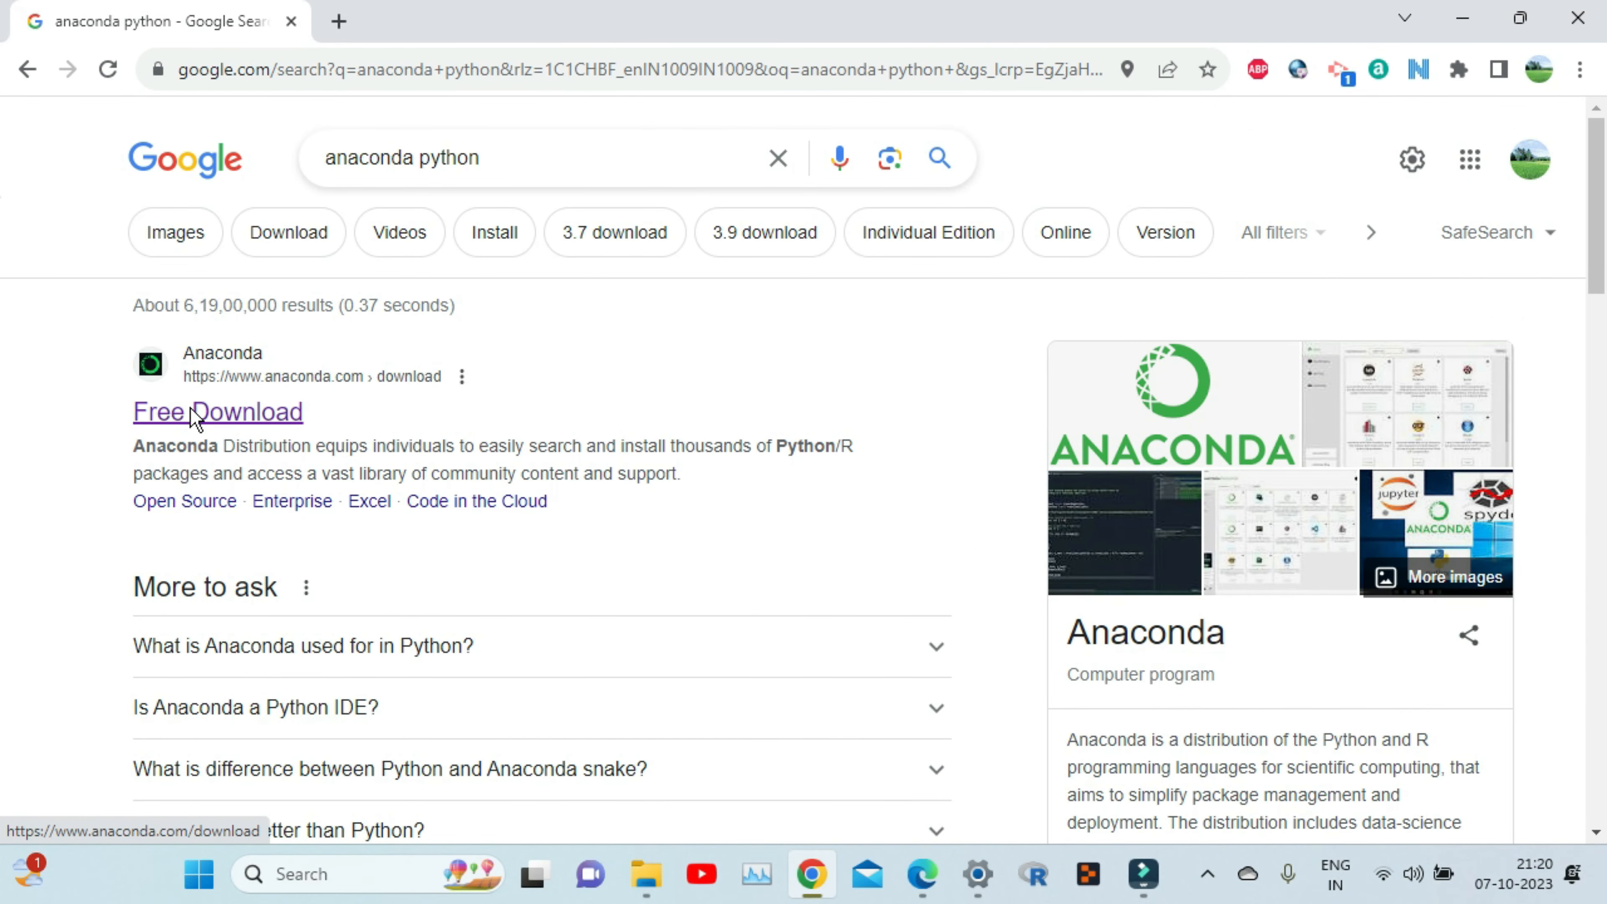
# - Download the Windows installer Anaconda3-2023.09-0-Windows-x86_64 from Anaconda's Free Download page and save it in the Youtube folder
pyautogui.click(193, 418)
pyautogui.scroll(-4, 513, 557)
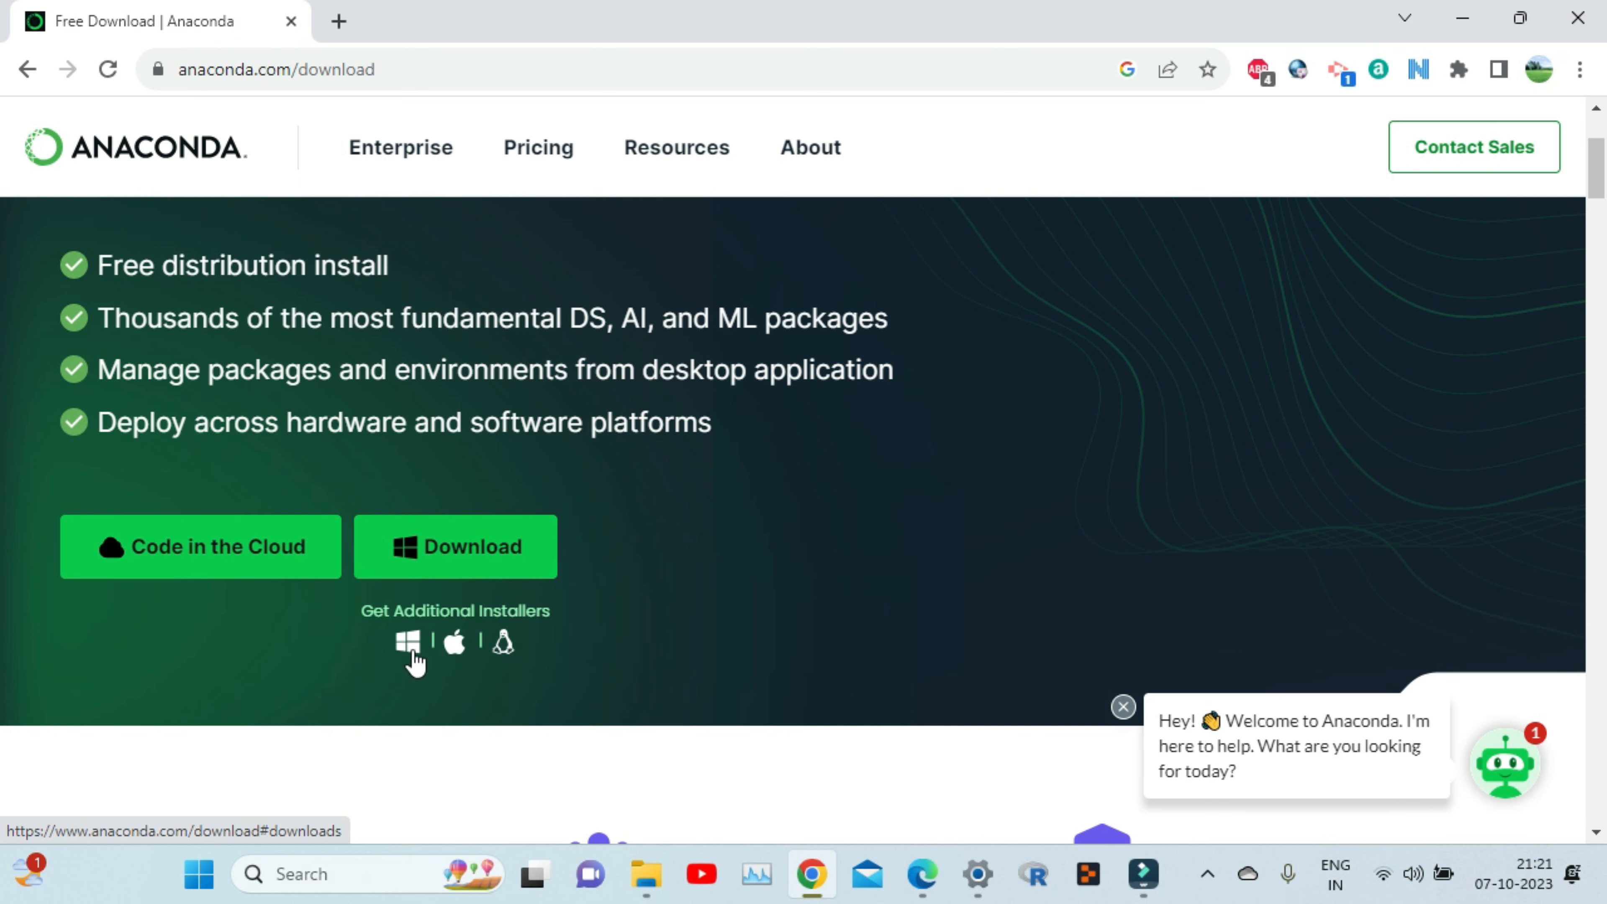
pyautogui.click(450, 561)
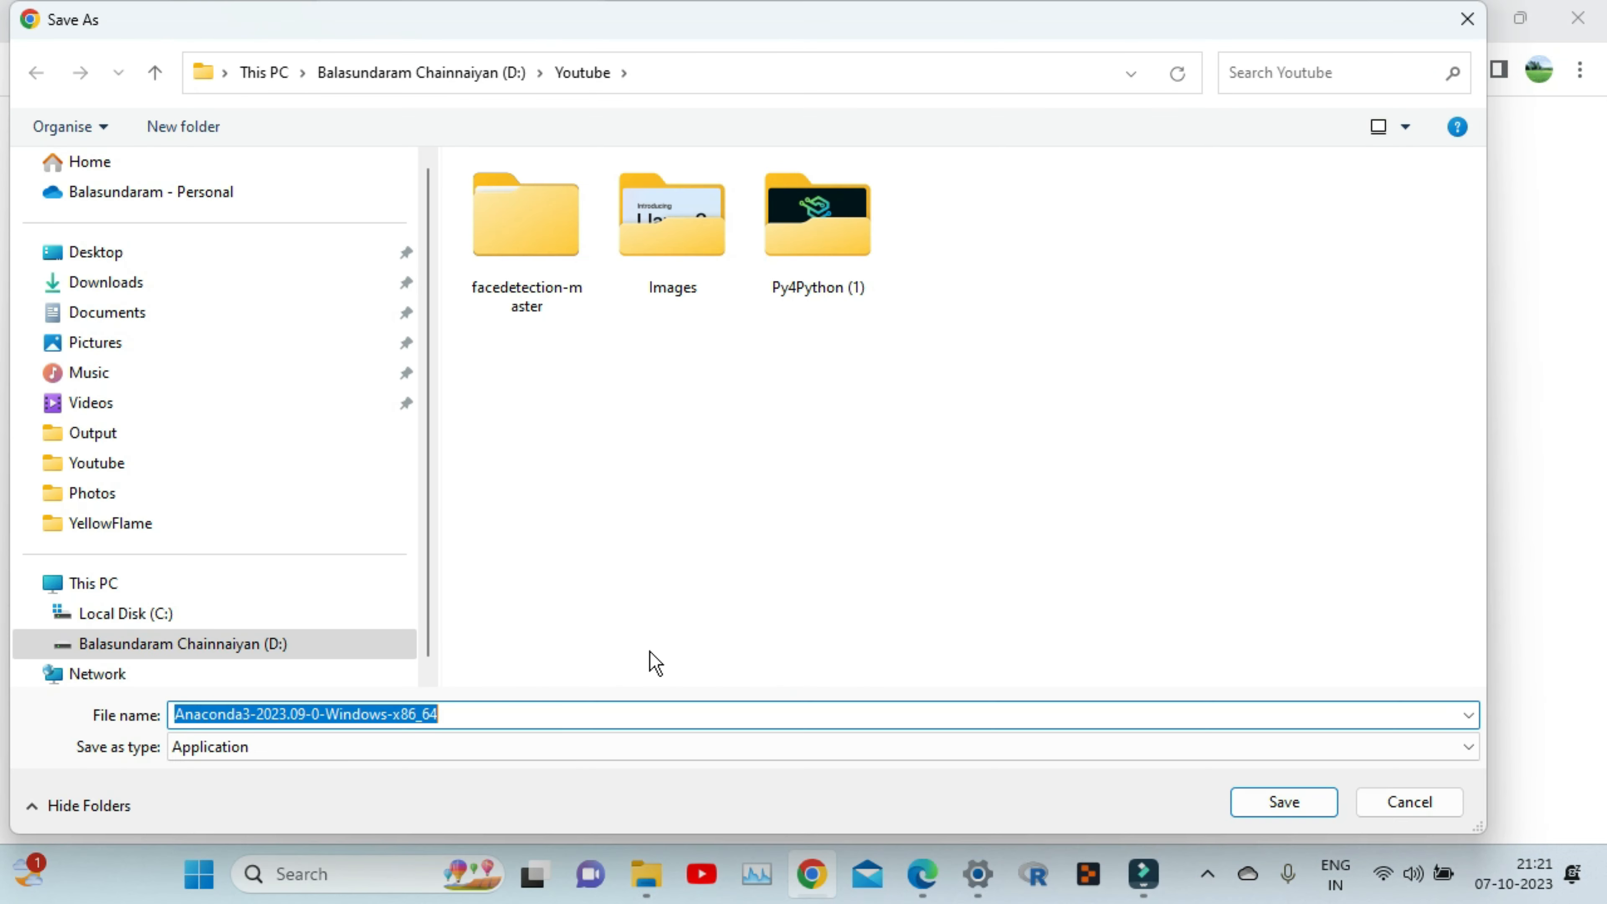
pyautogui.click(1276, 799)
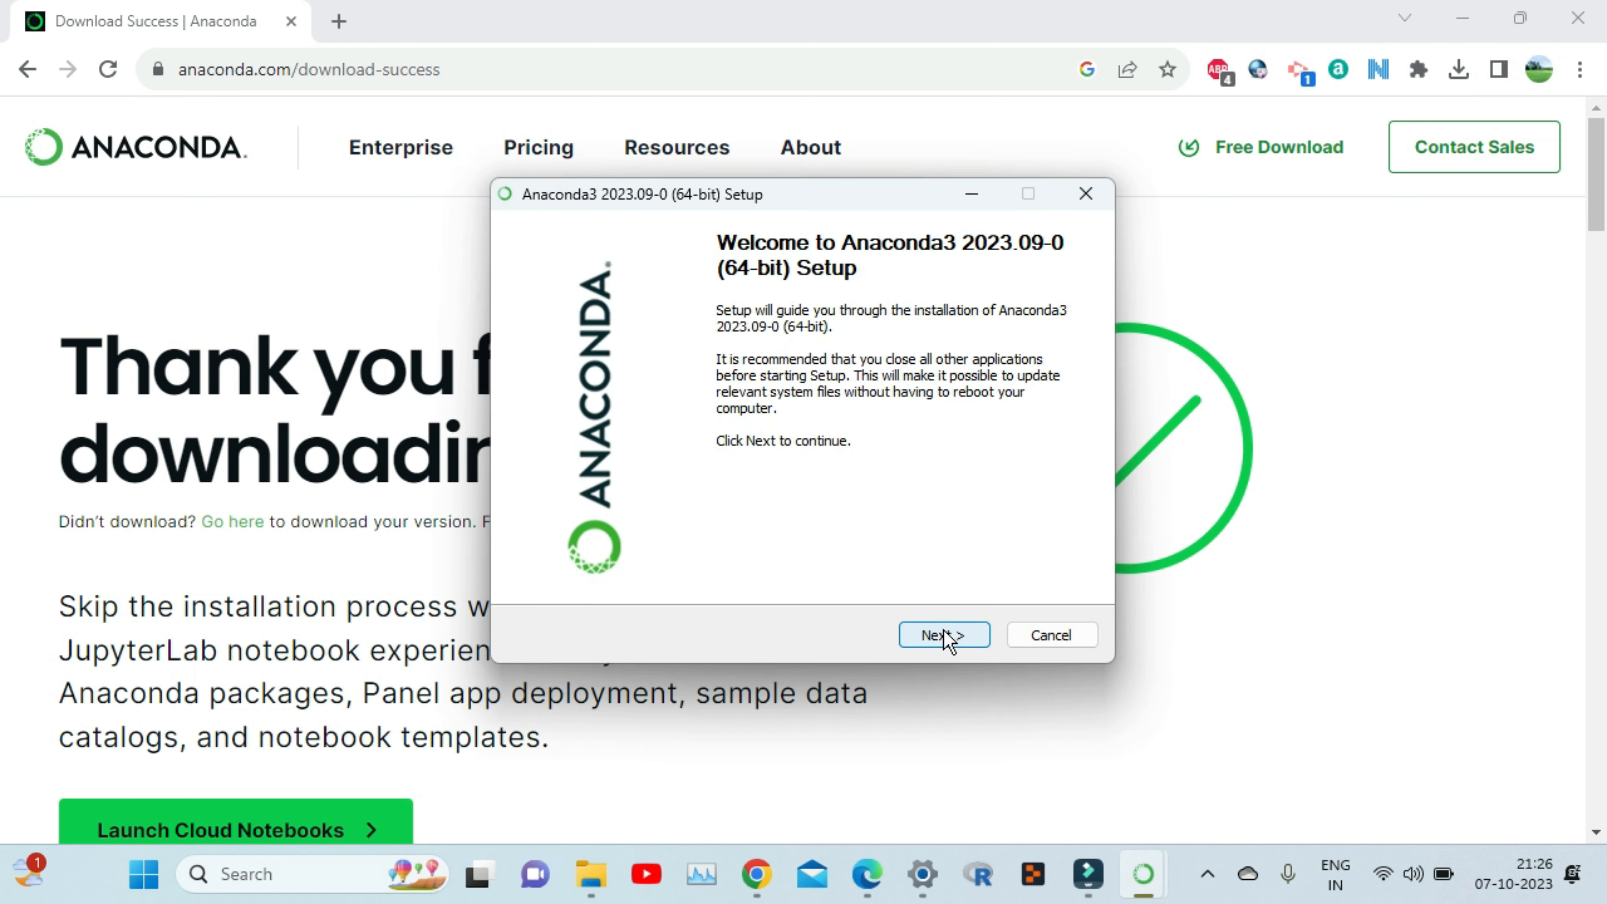
# - Proceed through the Anaconda3 2023.09-0 (64-bit) setup welcome page and accept the license agreement
pyautogui.click(944, 635)
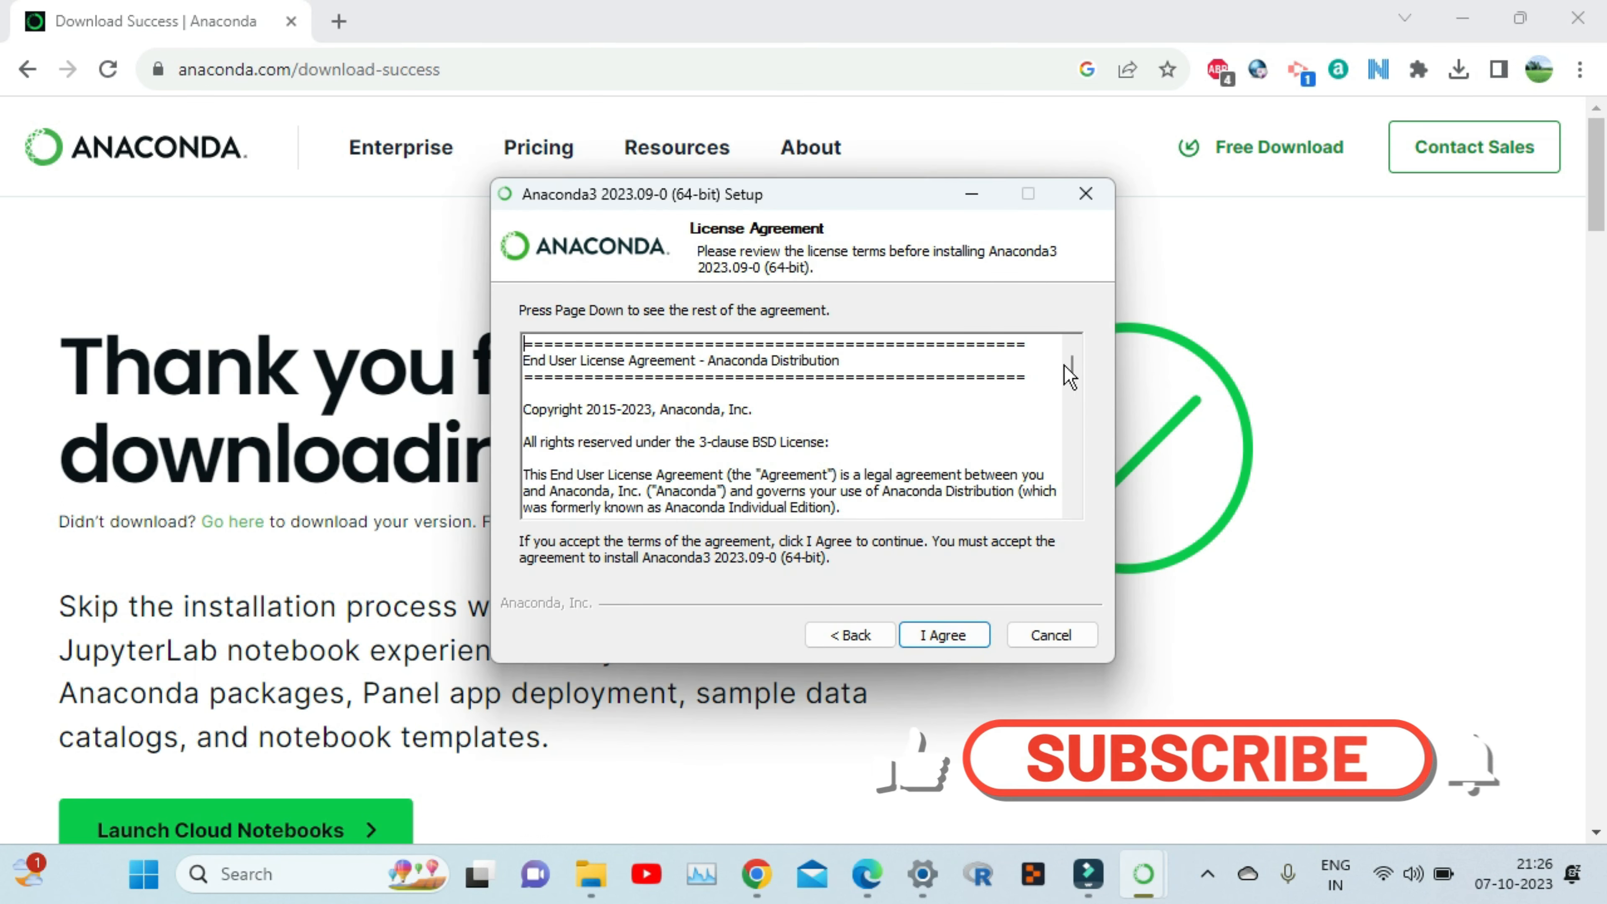
pyautogui.moveTo(1069, 376); pyautogui.dragTo(1077, 547)
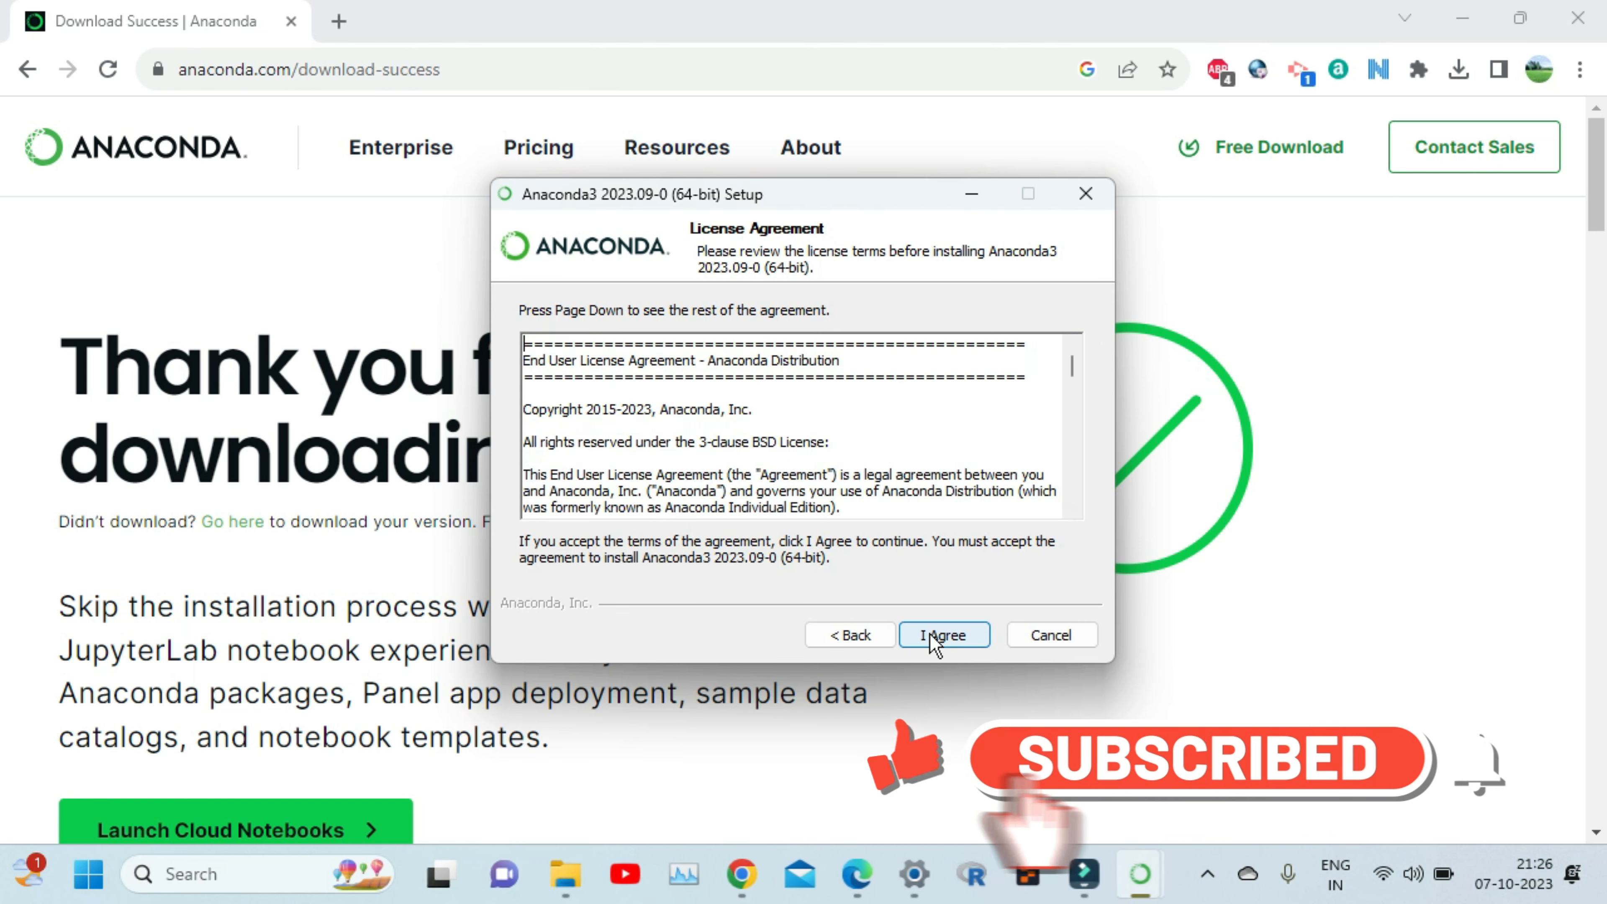
pyautogui.click(932, 634)
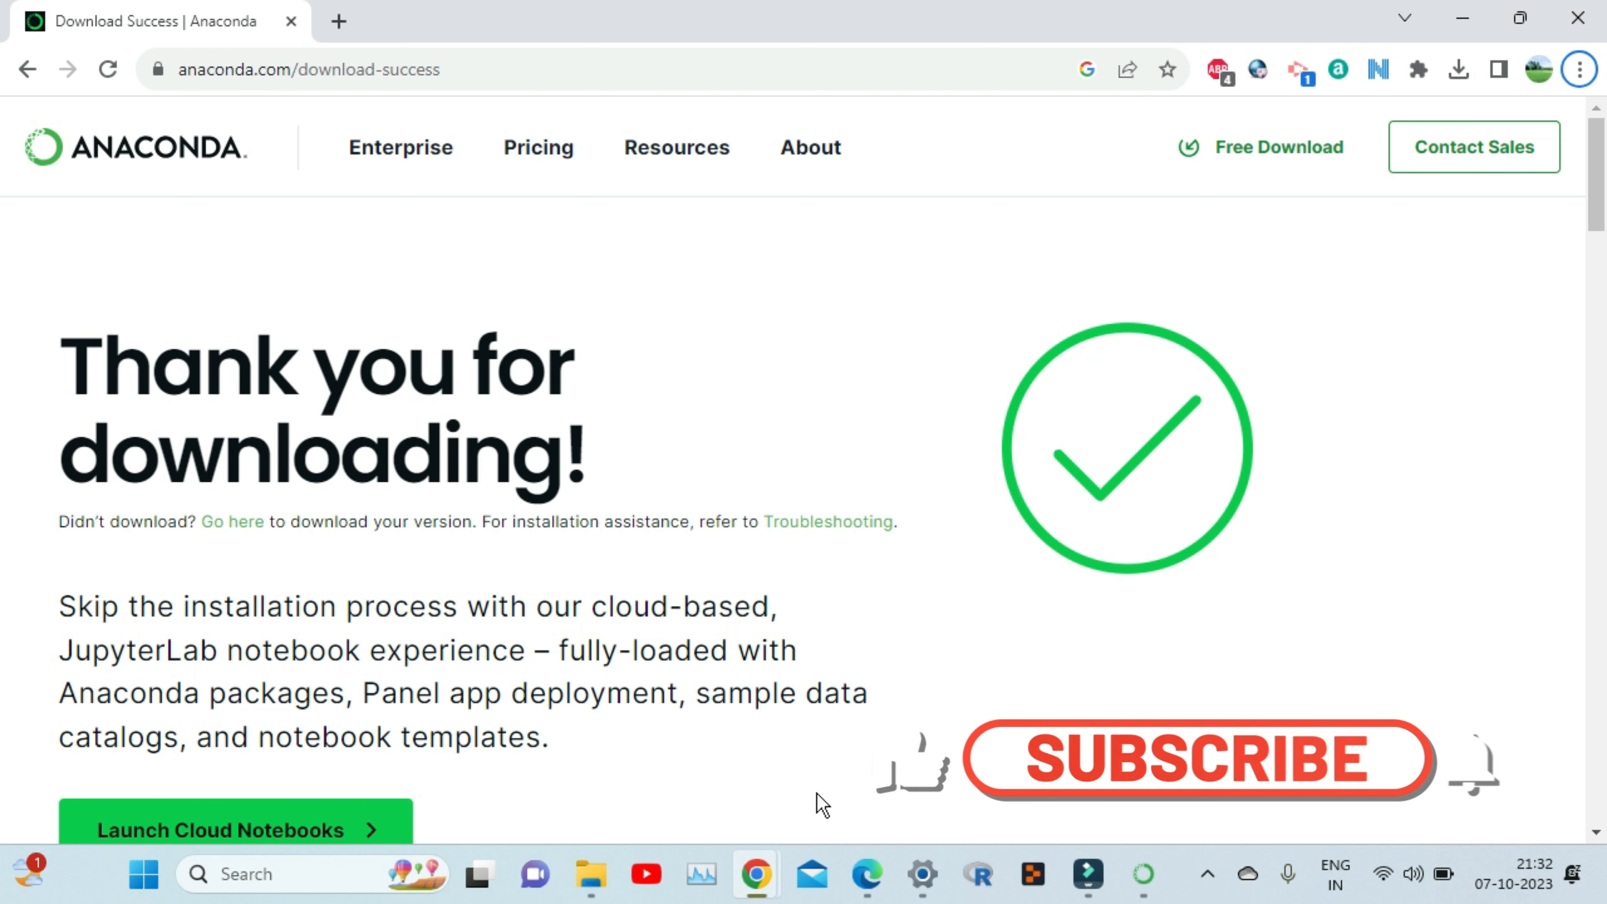
# - Search Windows for "anaconda" and open Anaconda Prompt (Anaconda3)
pyautogui.click(266, 872)
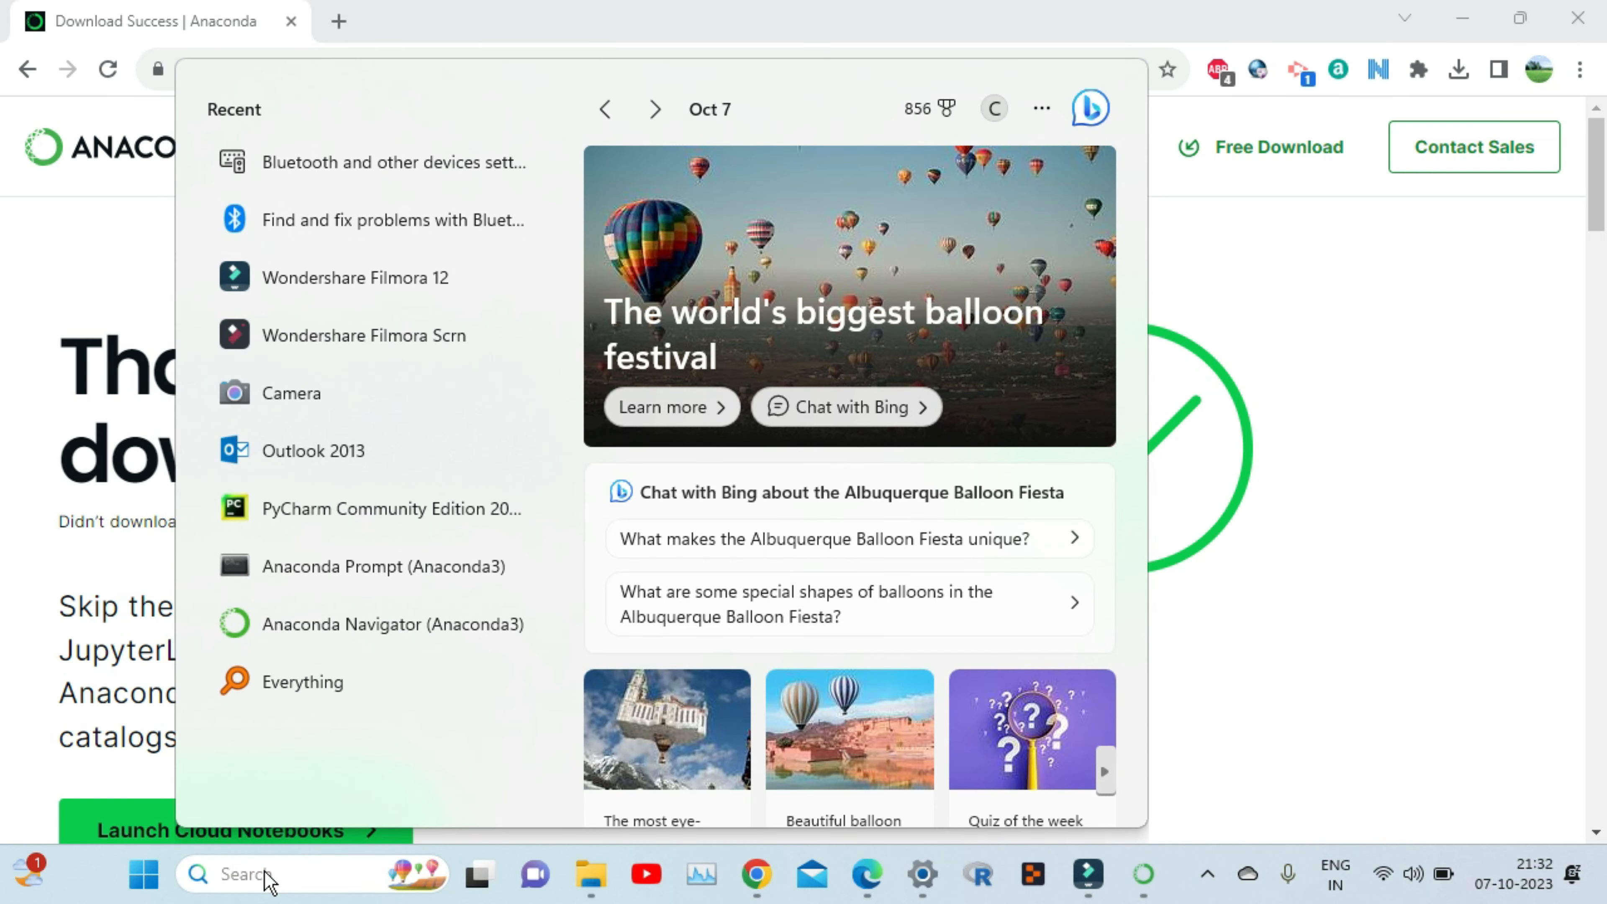
pyautogui.write('anaconda')
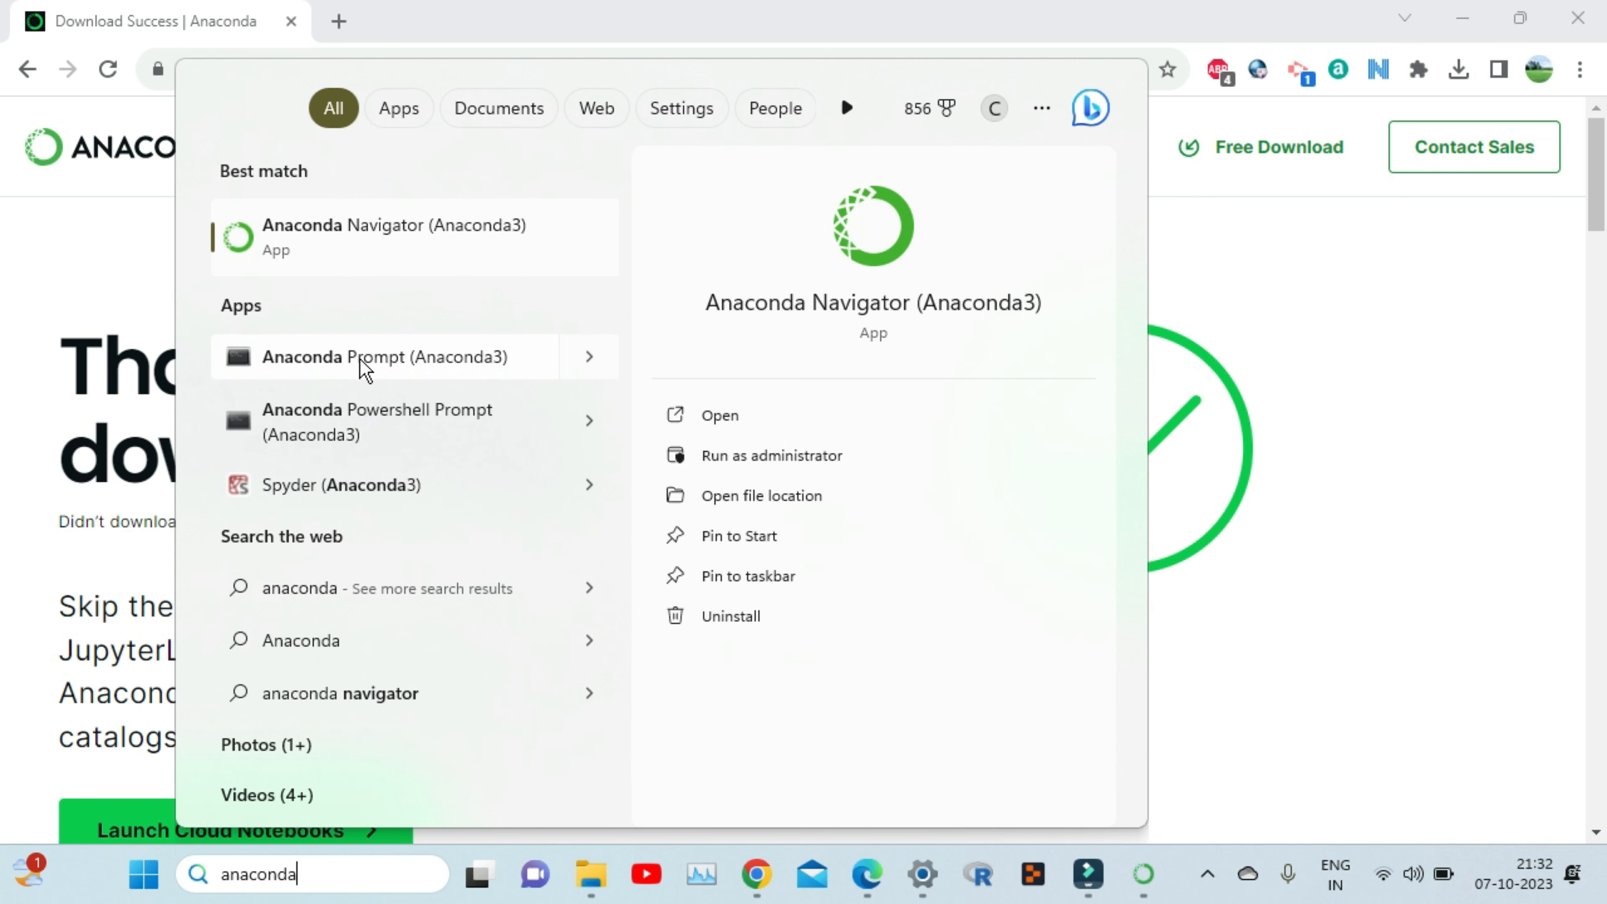
pyautogui.click(365, 359)
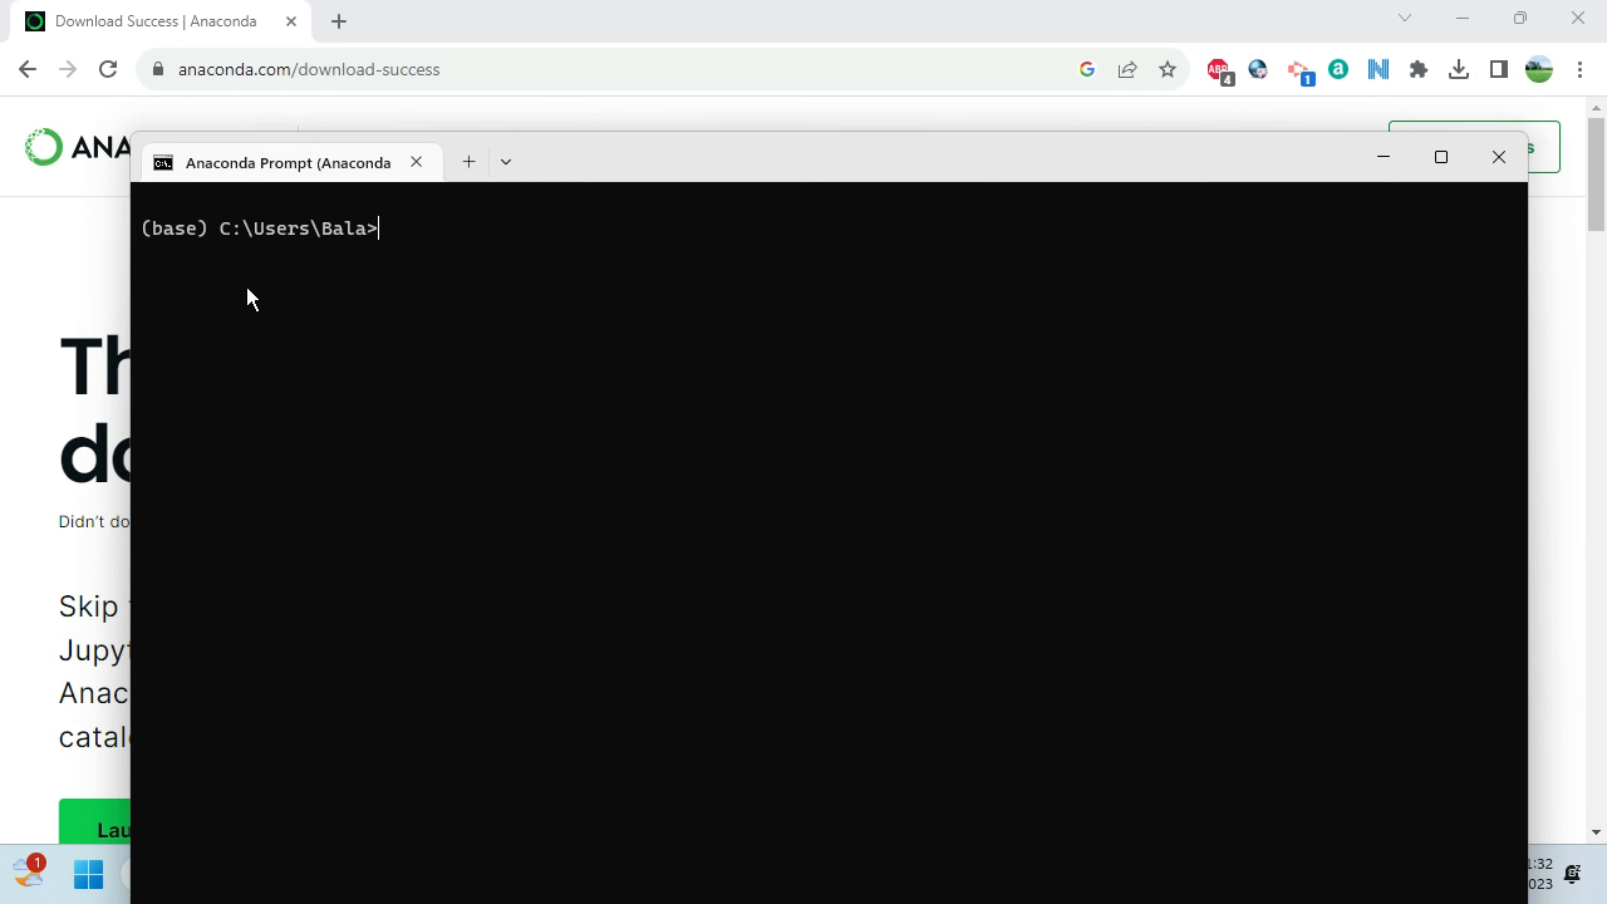
# - Run python from the base environment and check the interpreter's version and distribution in the startup text
pyautogui.moveTo(147, 237); pyautogui.dragTo(199, 247)
pyautogui.click(159, 235)
pyautogui.click(392, 229)
pyautogui.write('python')
pyautogui.press('Return')
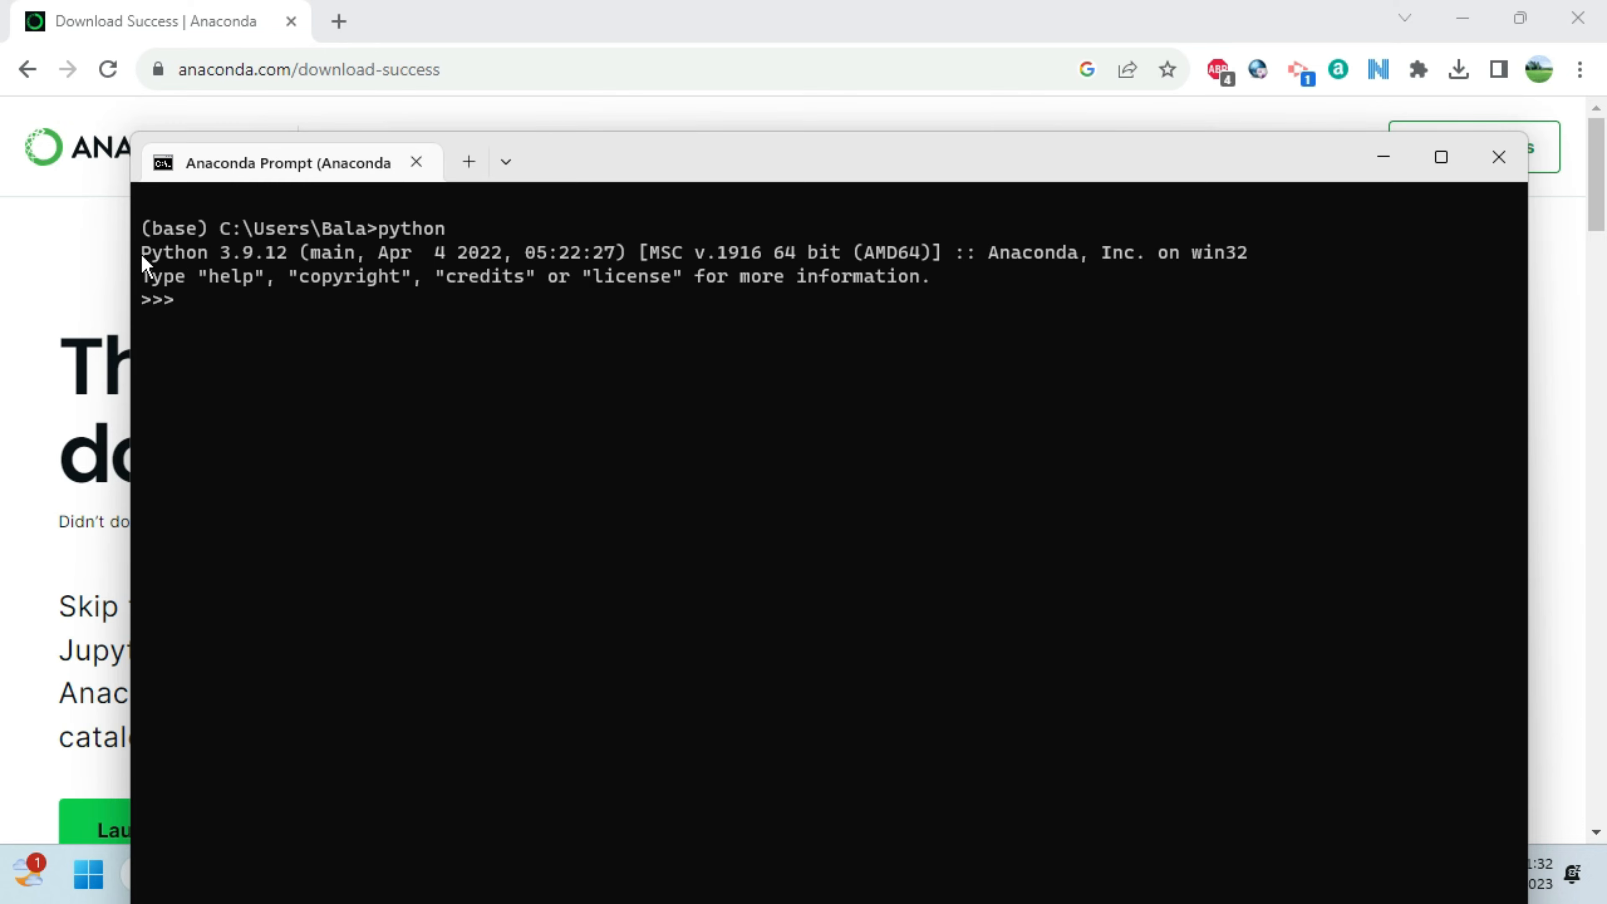
pyautogui.moveTo(141, 255); pyautogui.dragTo(280, 260)
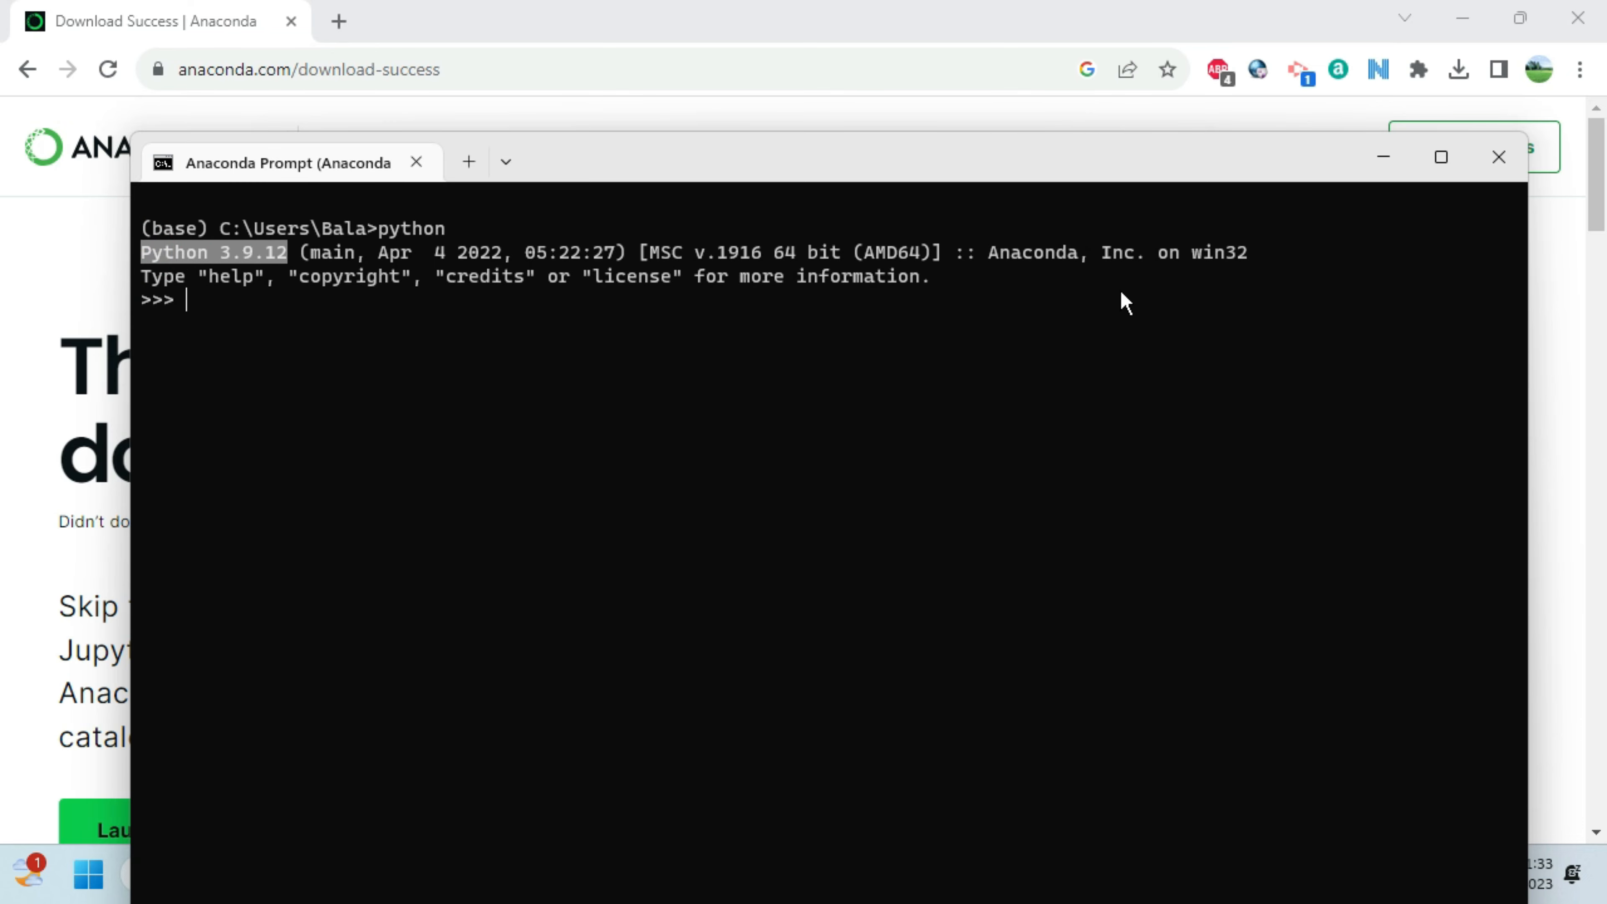
pyautogui.moveTo(982, 255); pyautogui.dragTo(1235, 266)
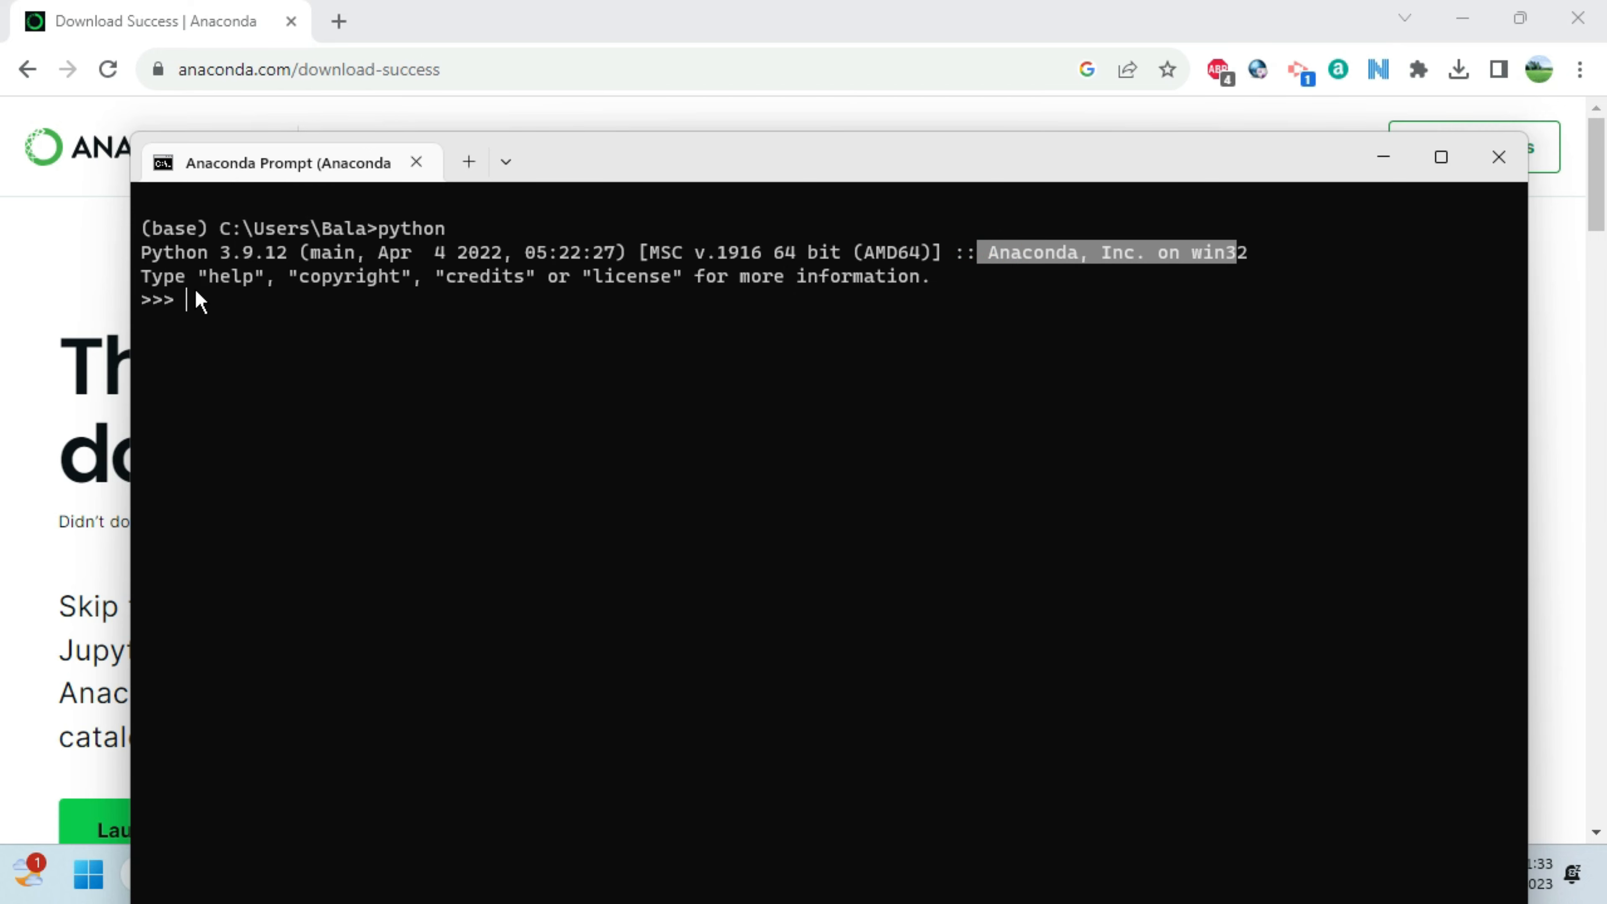
pyautogui.click(197, 304)
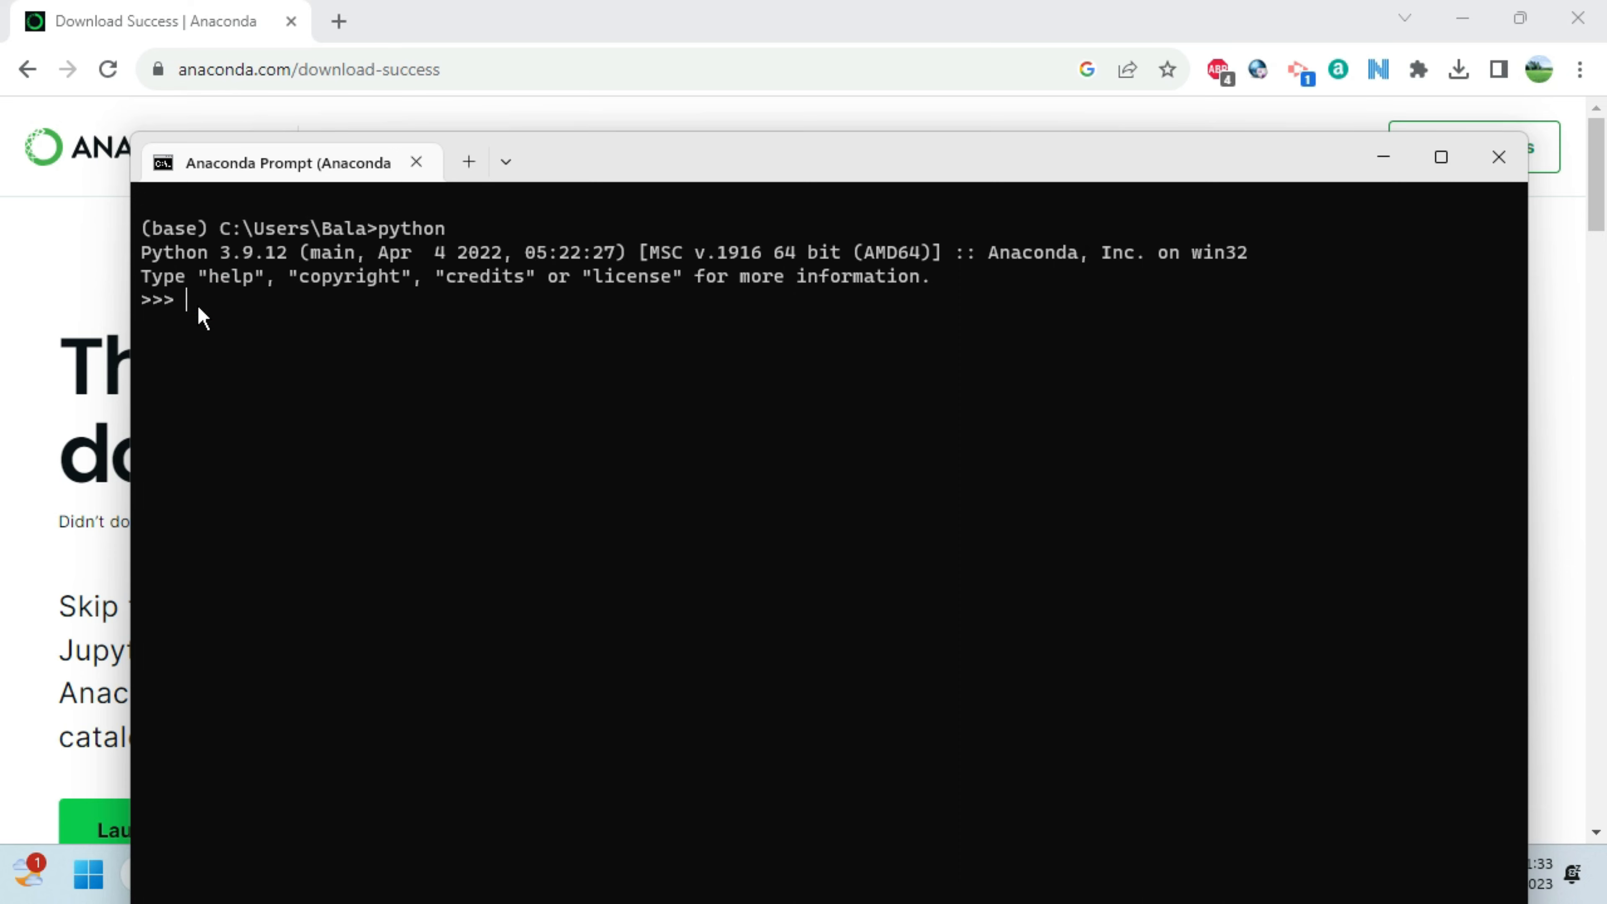
# - Exit the Python interpreter with quit(), run pip list and review the installed packages
pyautogui.write('quit()')
pyautogui.press('Return')
pyautogui.write('pip ')
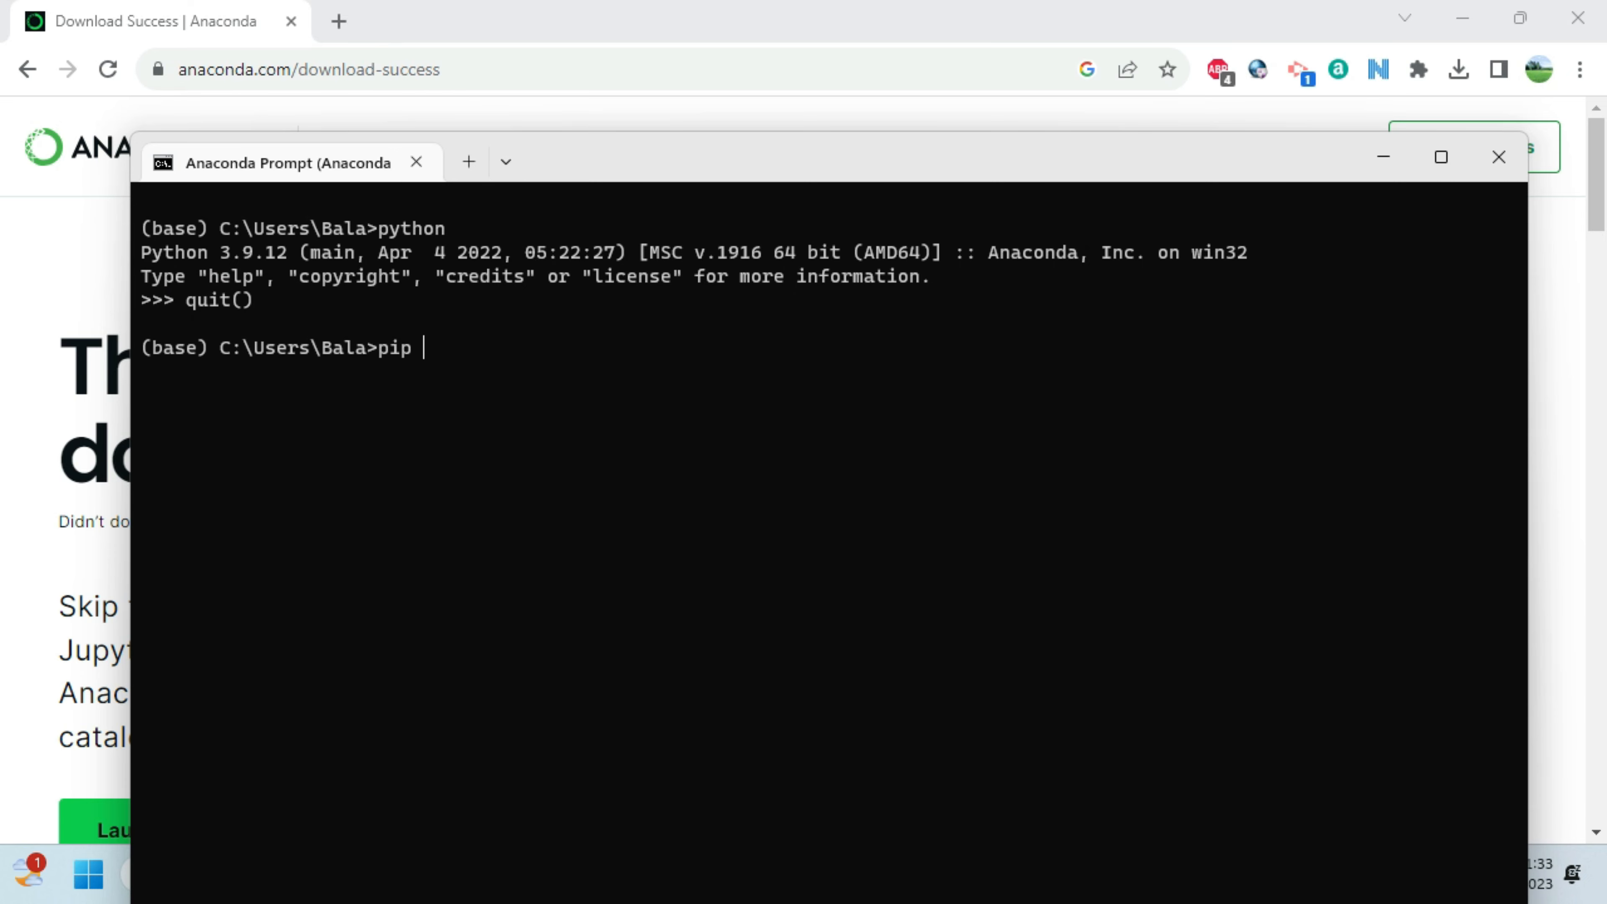
pyautogui.write('list')
pyautogui.press('Return')
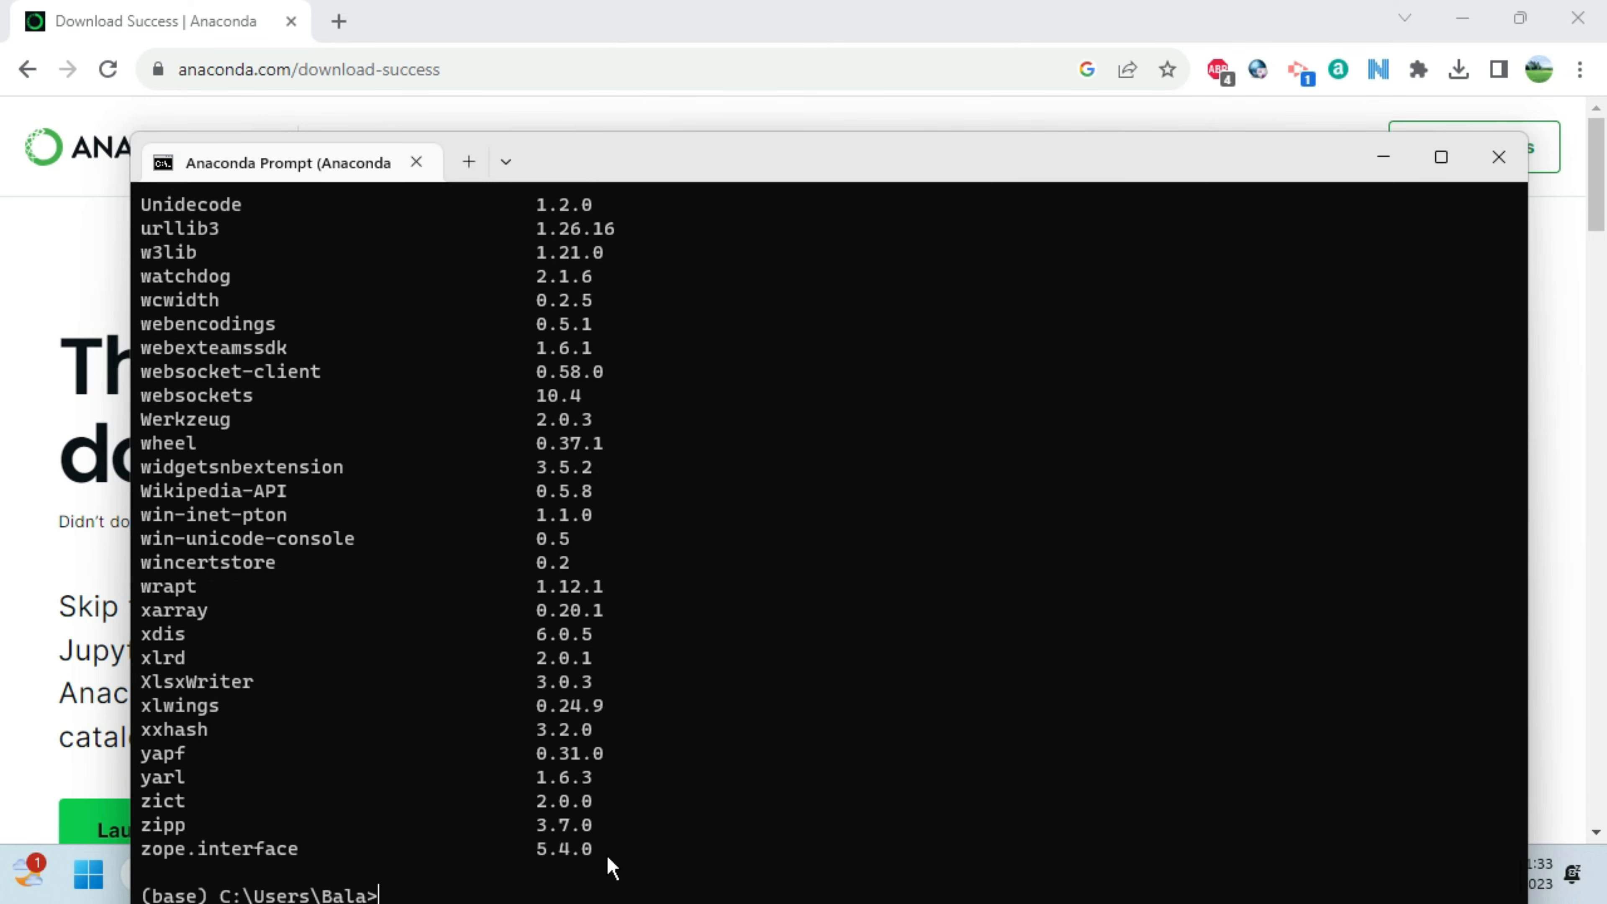
pyautogui.moveTo(604, 854); pyautogui.dragTo(122, 456)
pyautogui.click(345, 605)
pyautogui.scroll(12, 345, 604)
pyautogui.scroll(16, 231, 514)
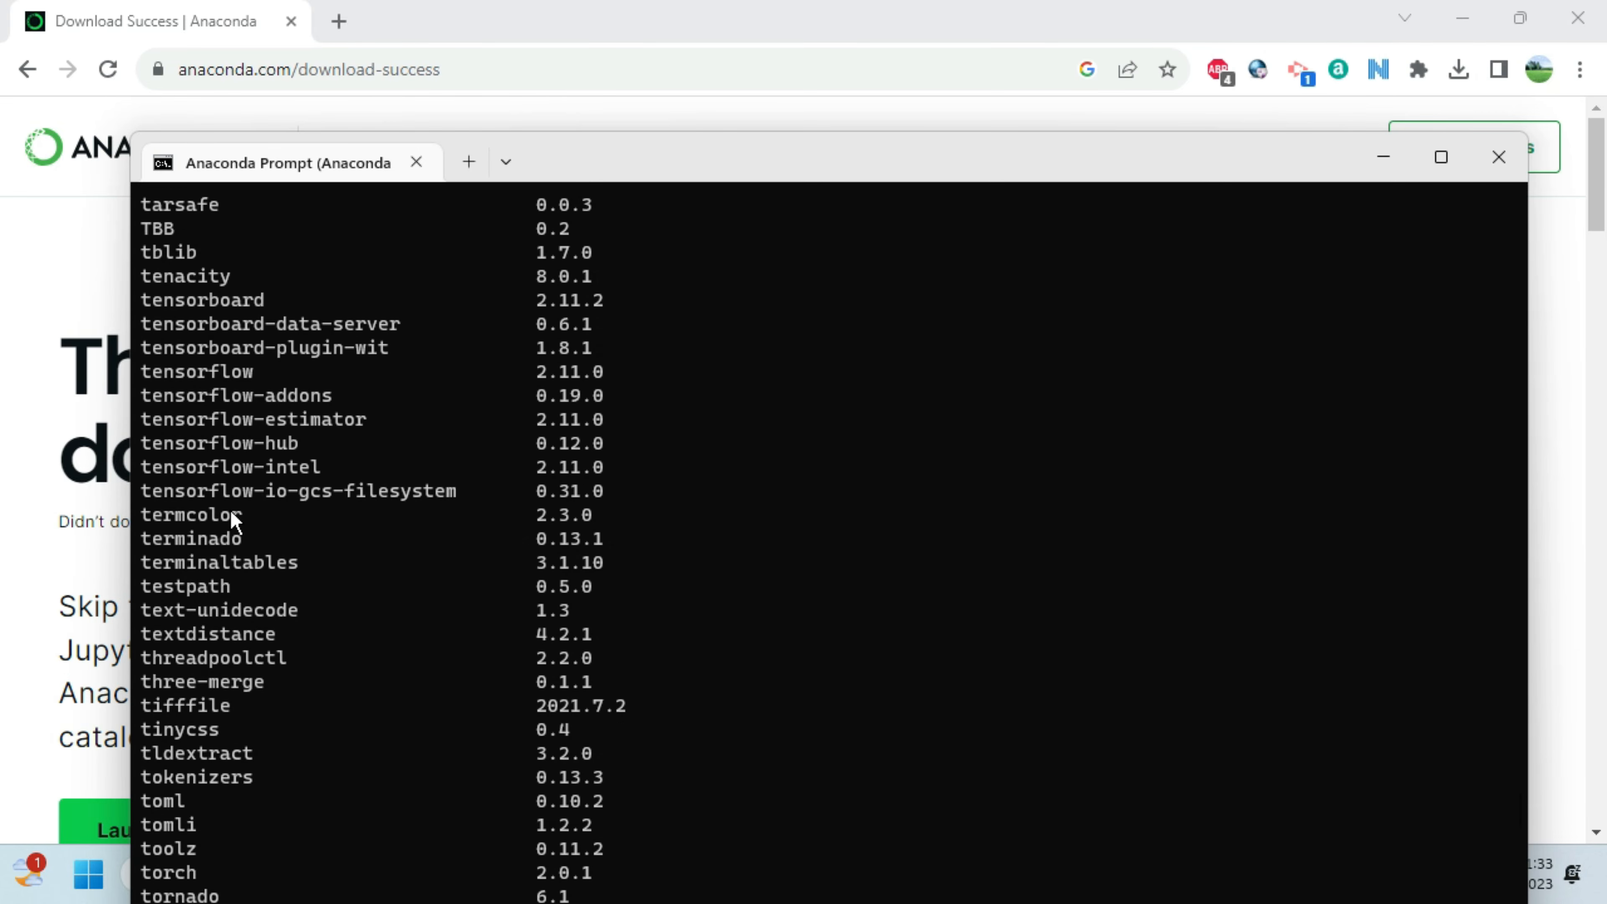
pyautogui.scroll(17, 231, 517)
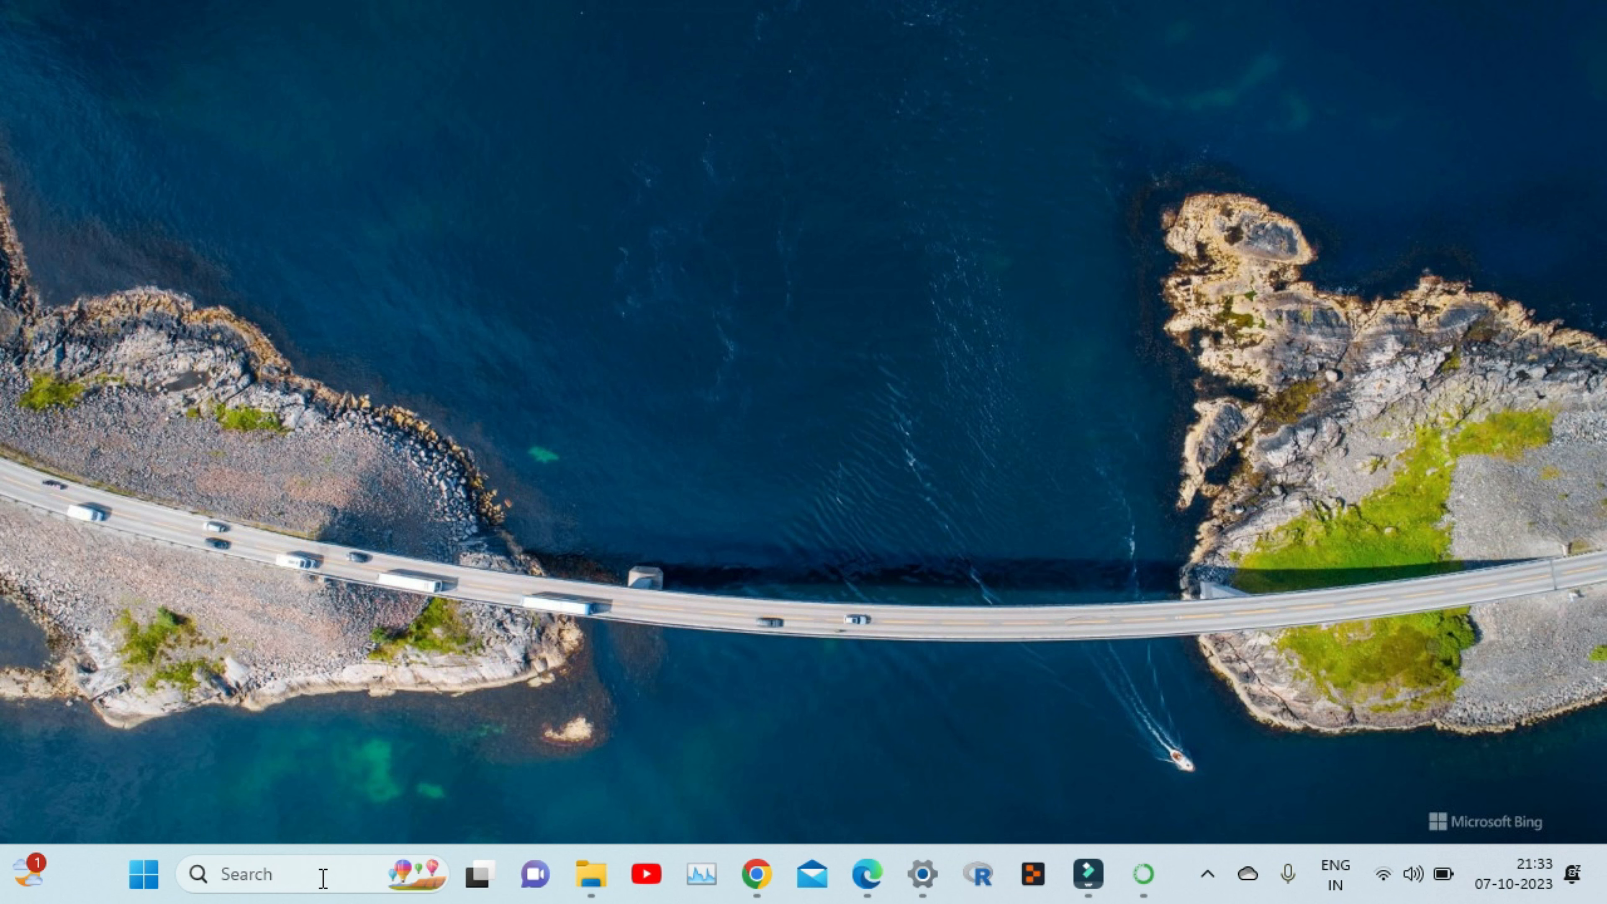
# - Search Windows for "anaconda", open Anaconda Navigator (Anaconda3) and show its Home page
pyautogui.click(321, 877)
pyautogui.write('anaconda')
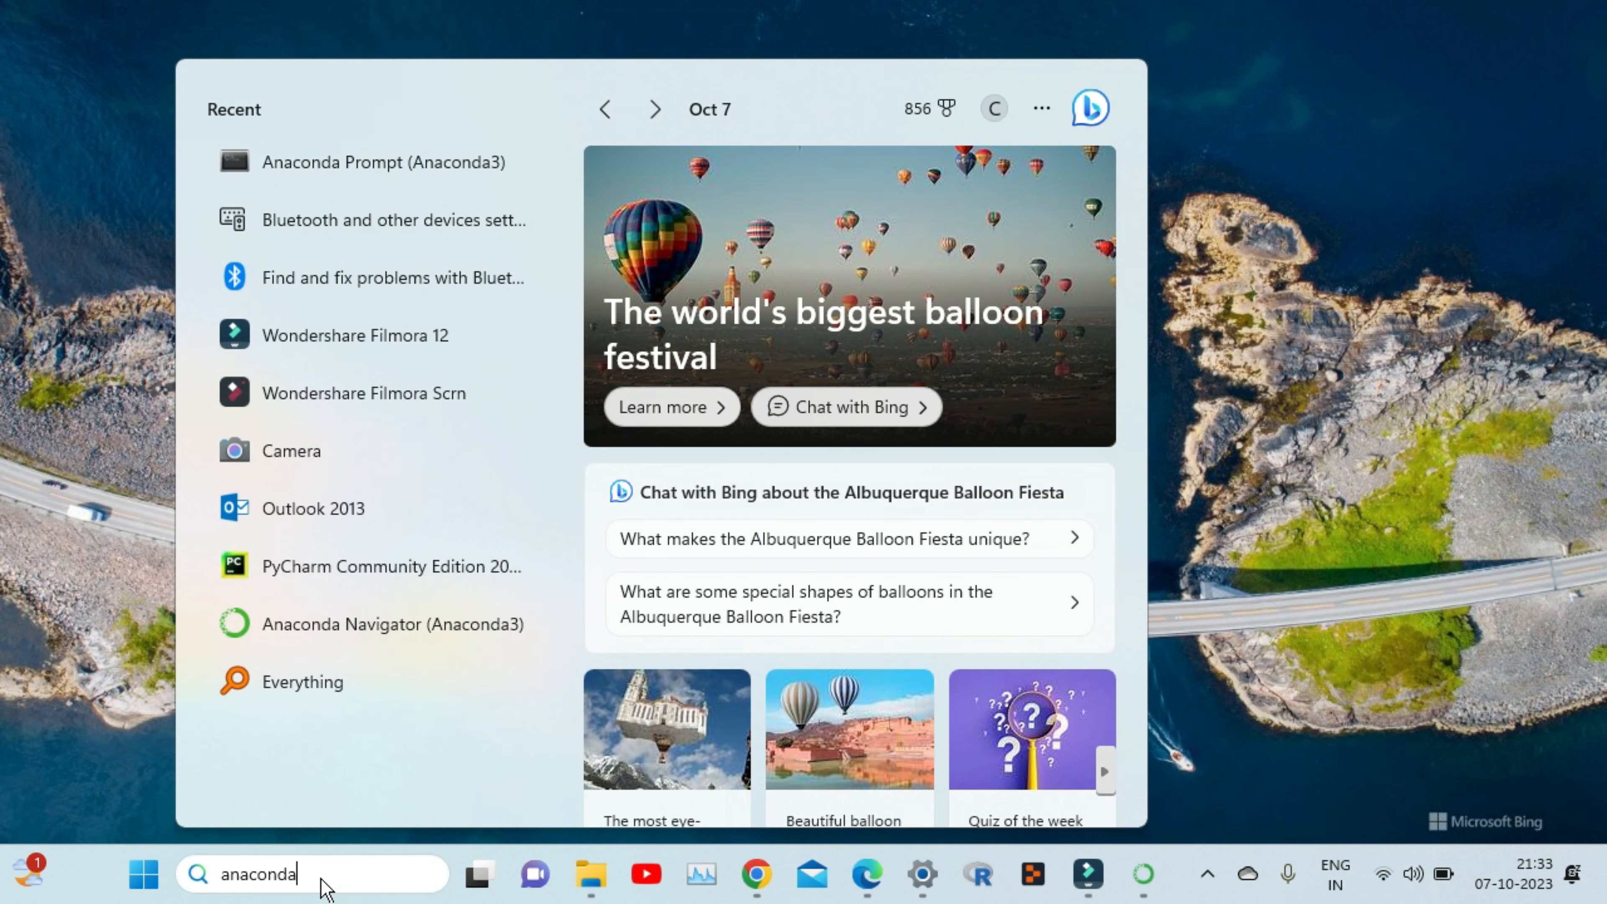
pyautogui.click(427, 269)
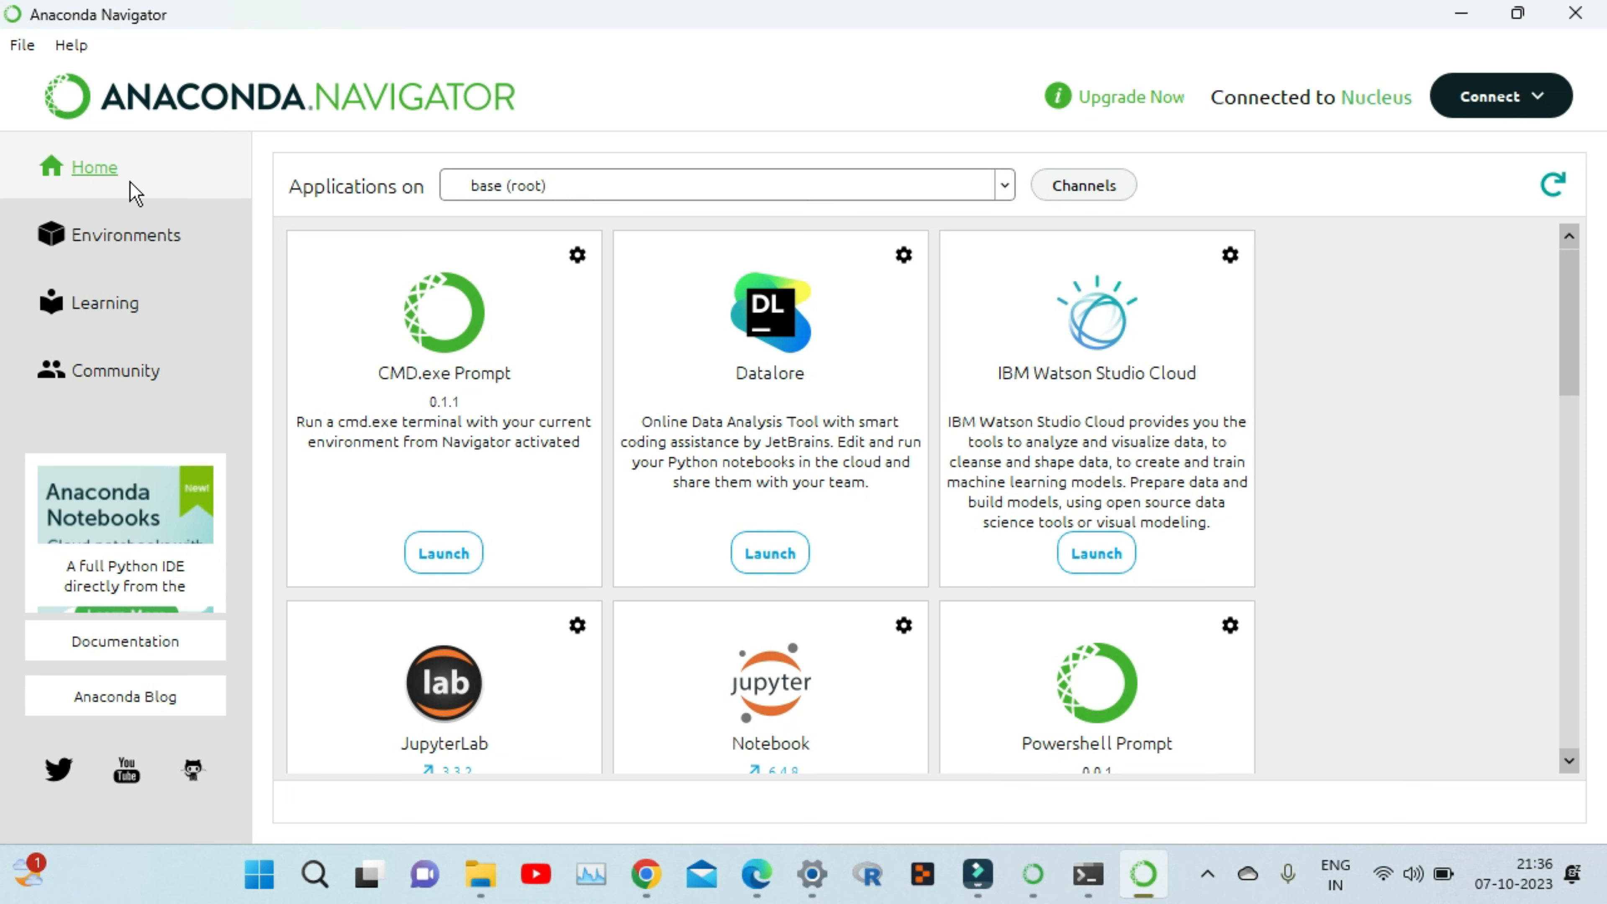
pyautogui.click(84, 169)
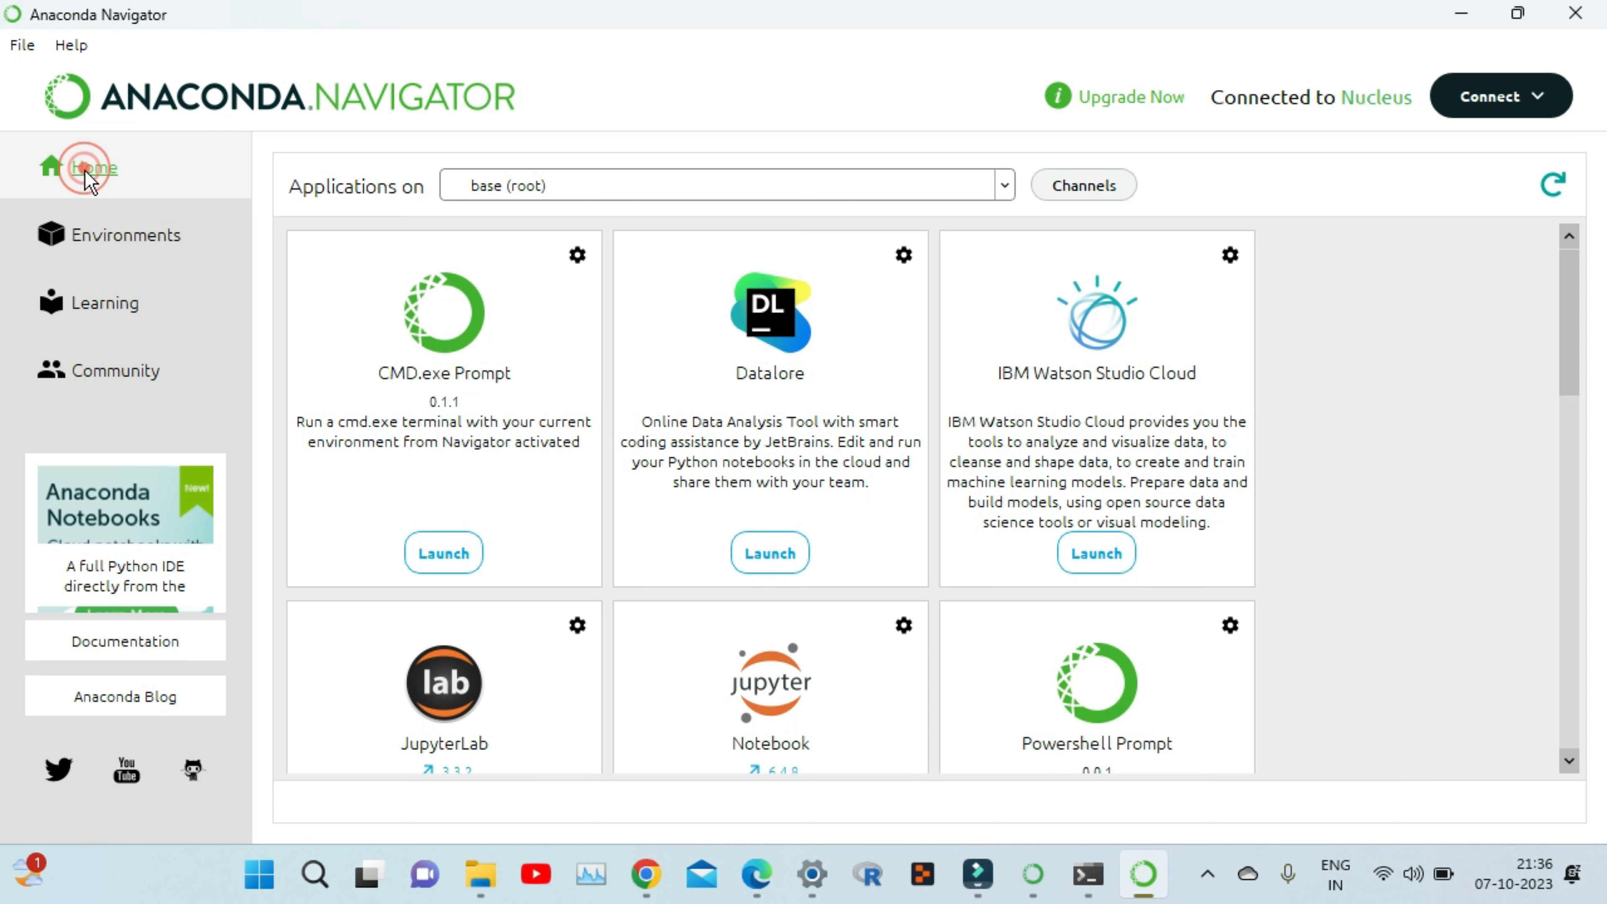
# - Examine the environments and the packages installed in the base (root) environment
pyautogui.click(111, 239)
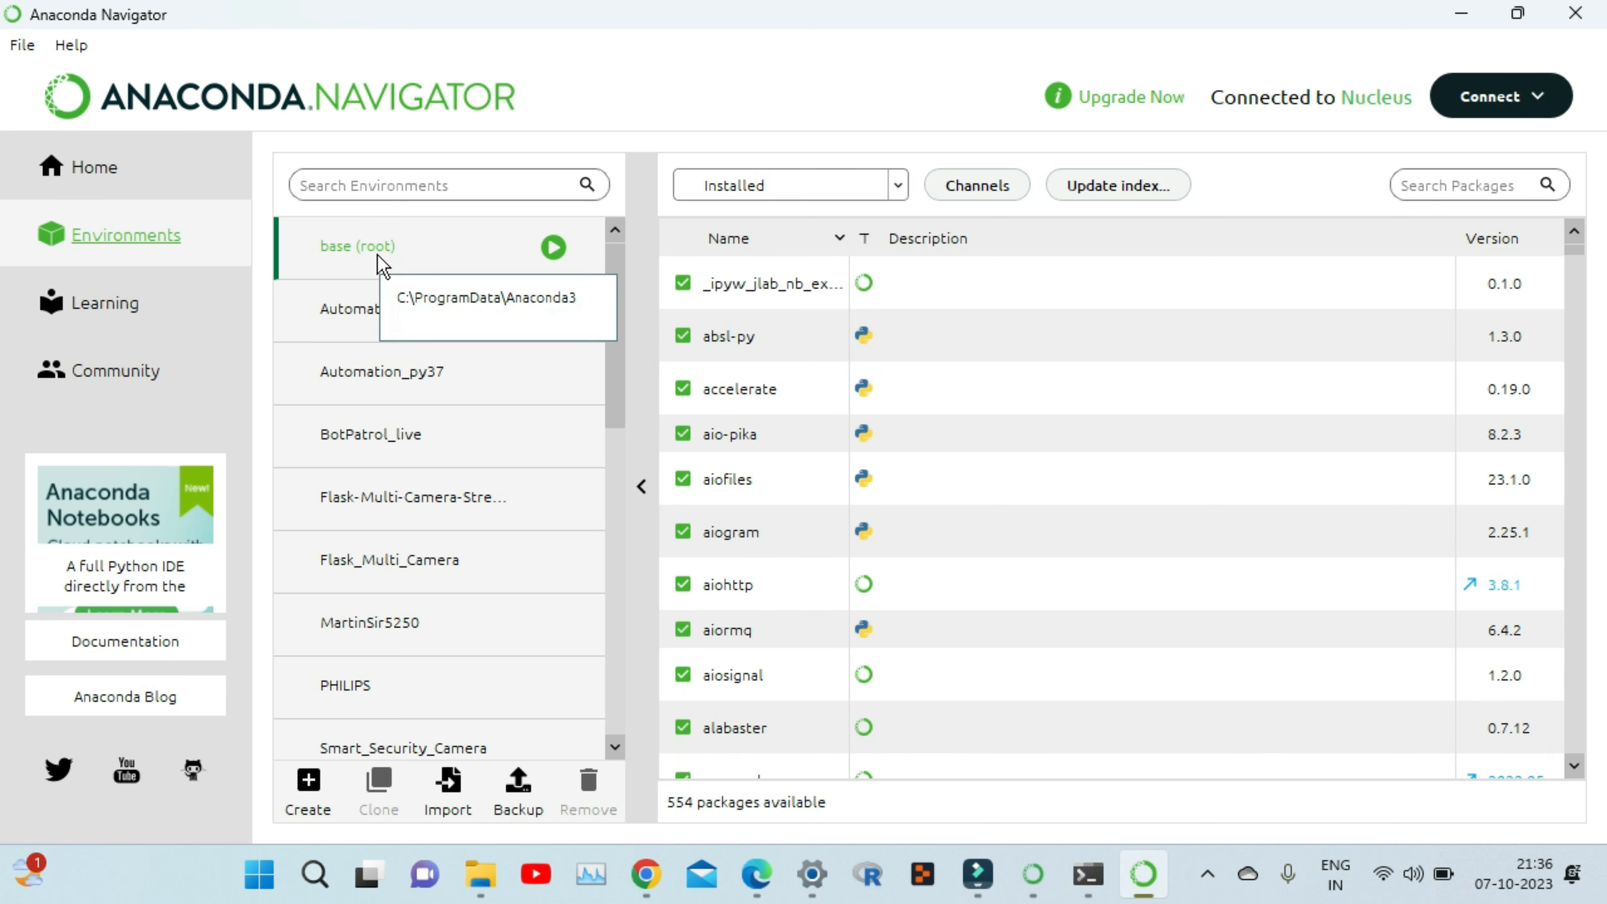
pyautogui.scroll(-5, 789, 444)
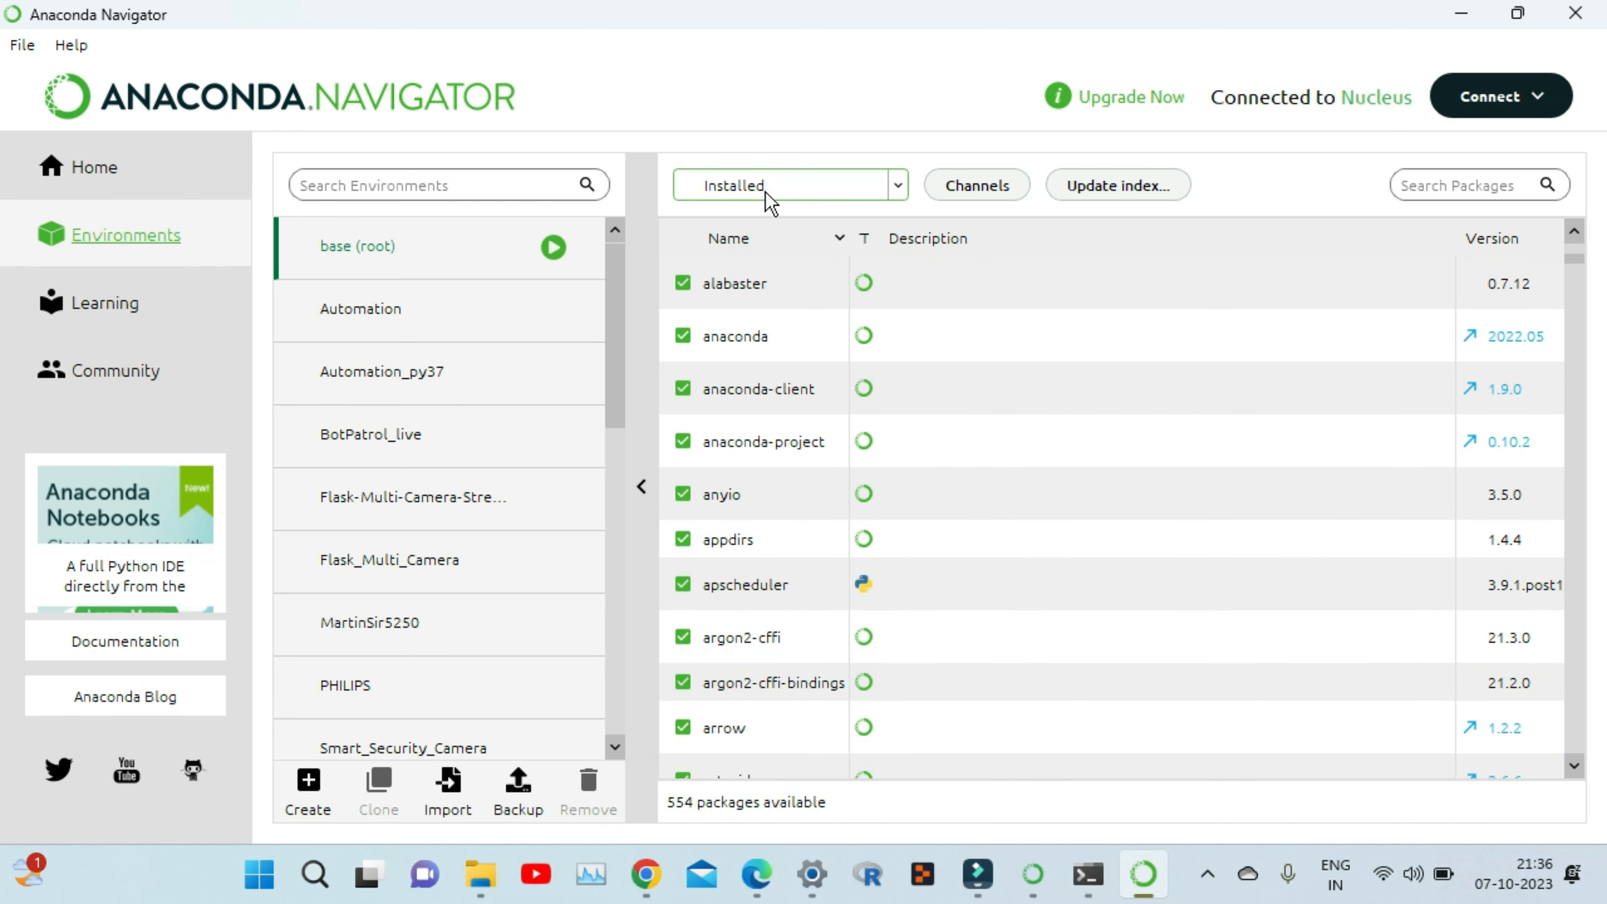
pyautogui.scroll(-3, 763, 513)
pyautogui.scroll(-3, 769, 602)
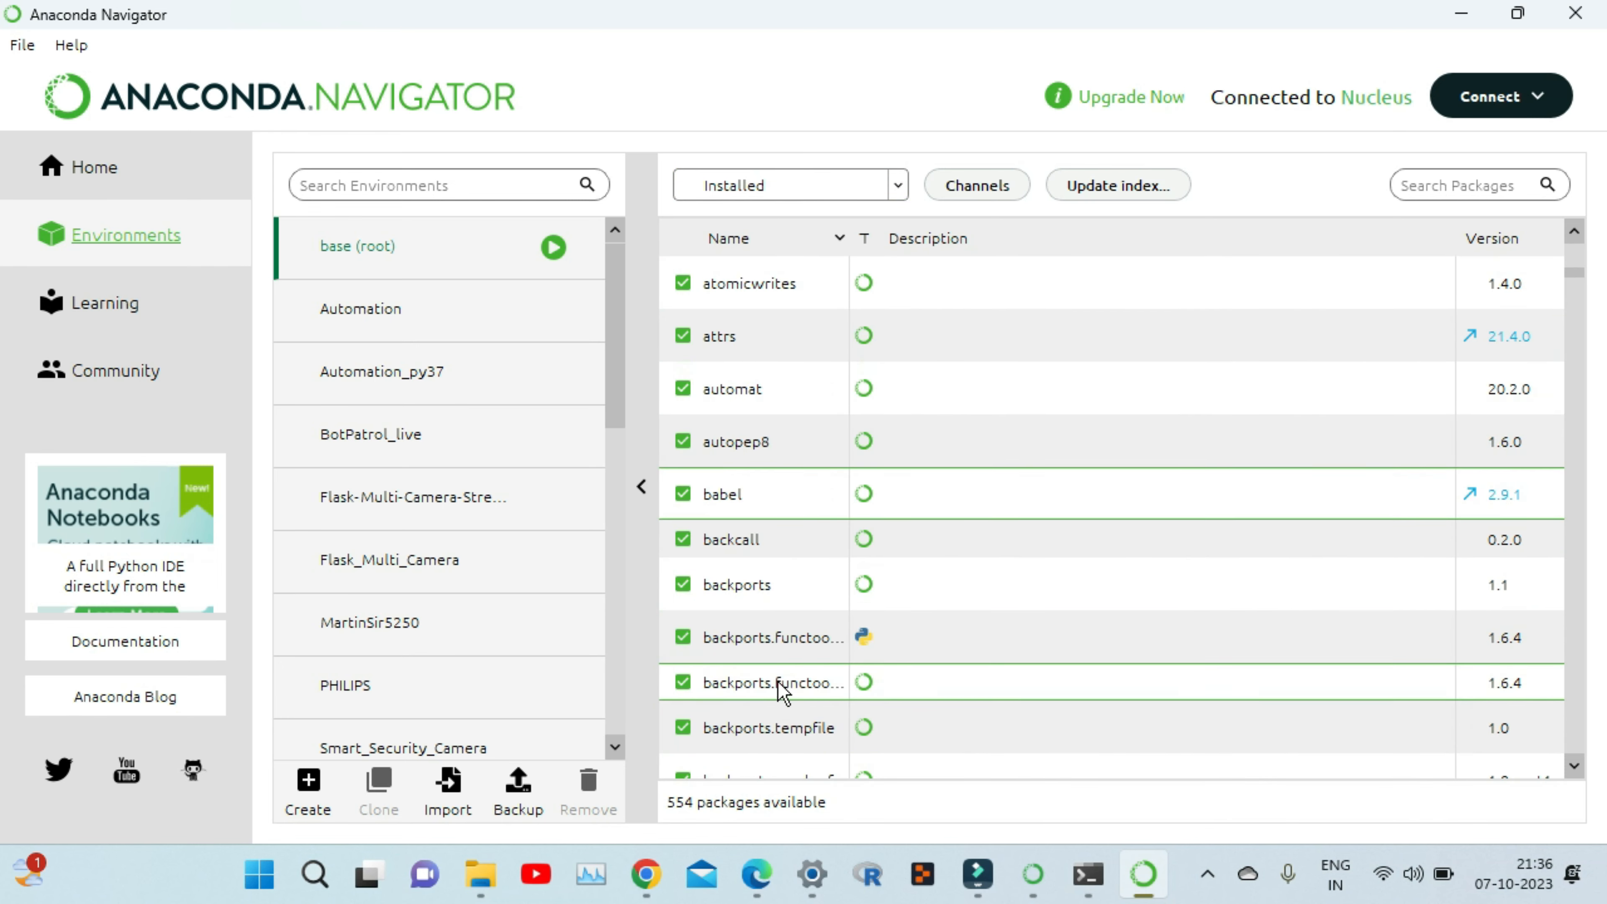
pyautogui.scroll(-3, 781, 633)
pyautogui.scroll(-1, 784, 658)
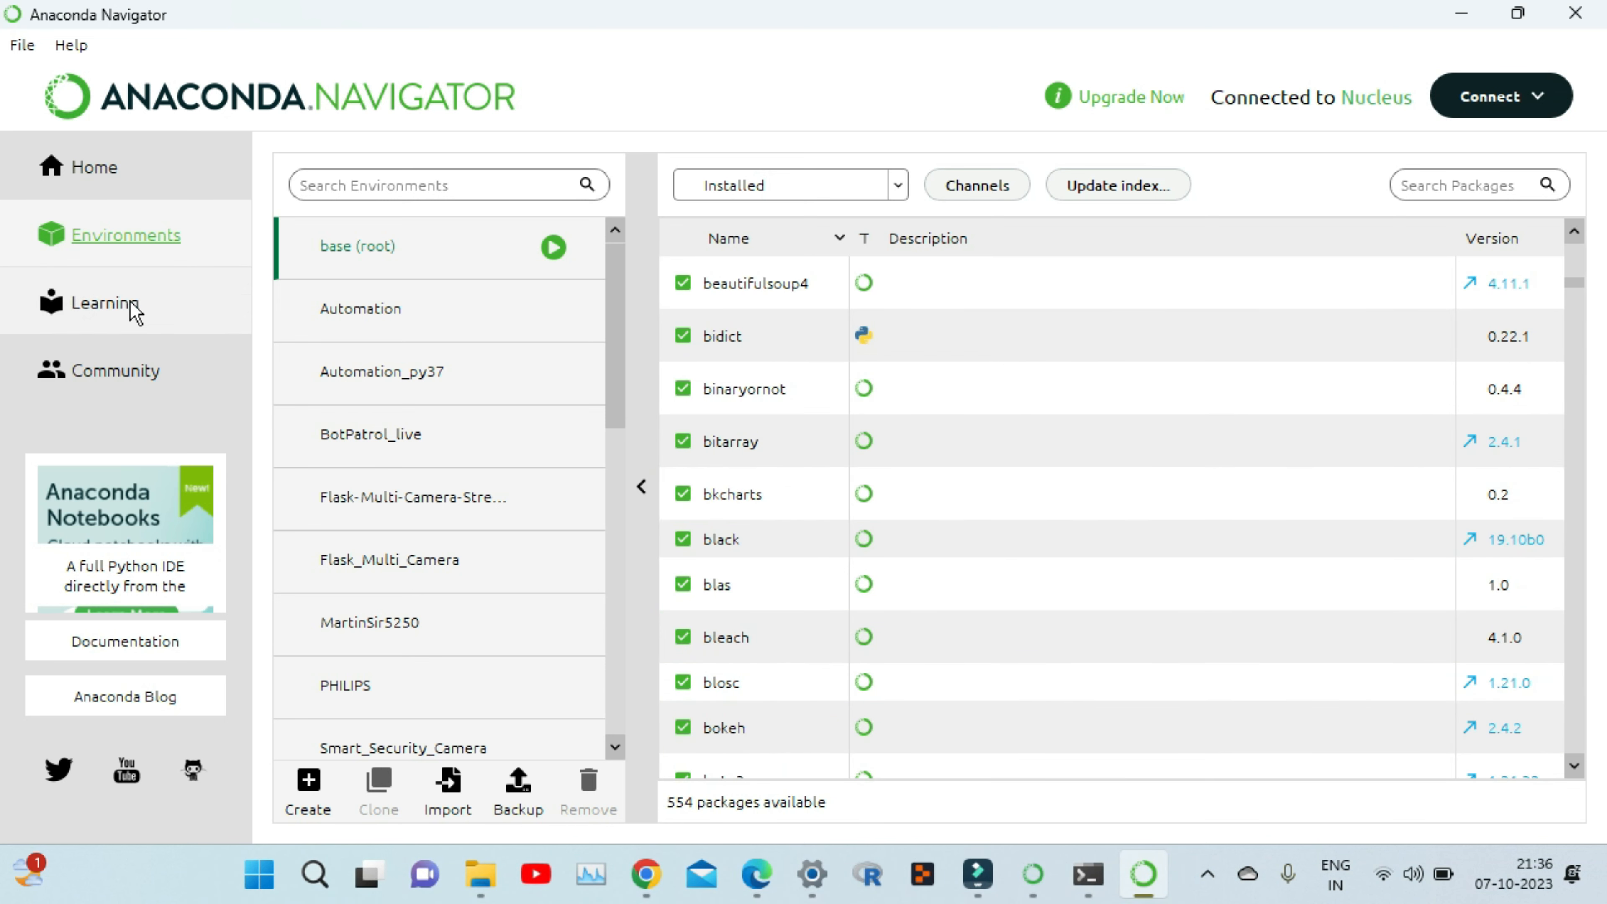
# - Browse the documentation and training resources on the Learning page
pyautogui.click(97, 319)
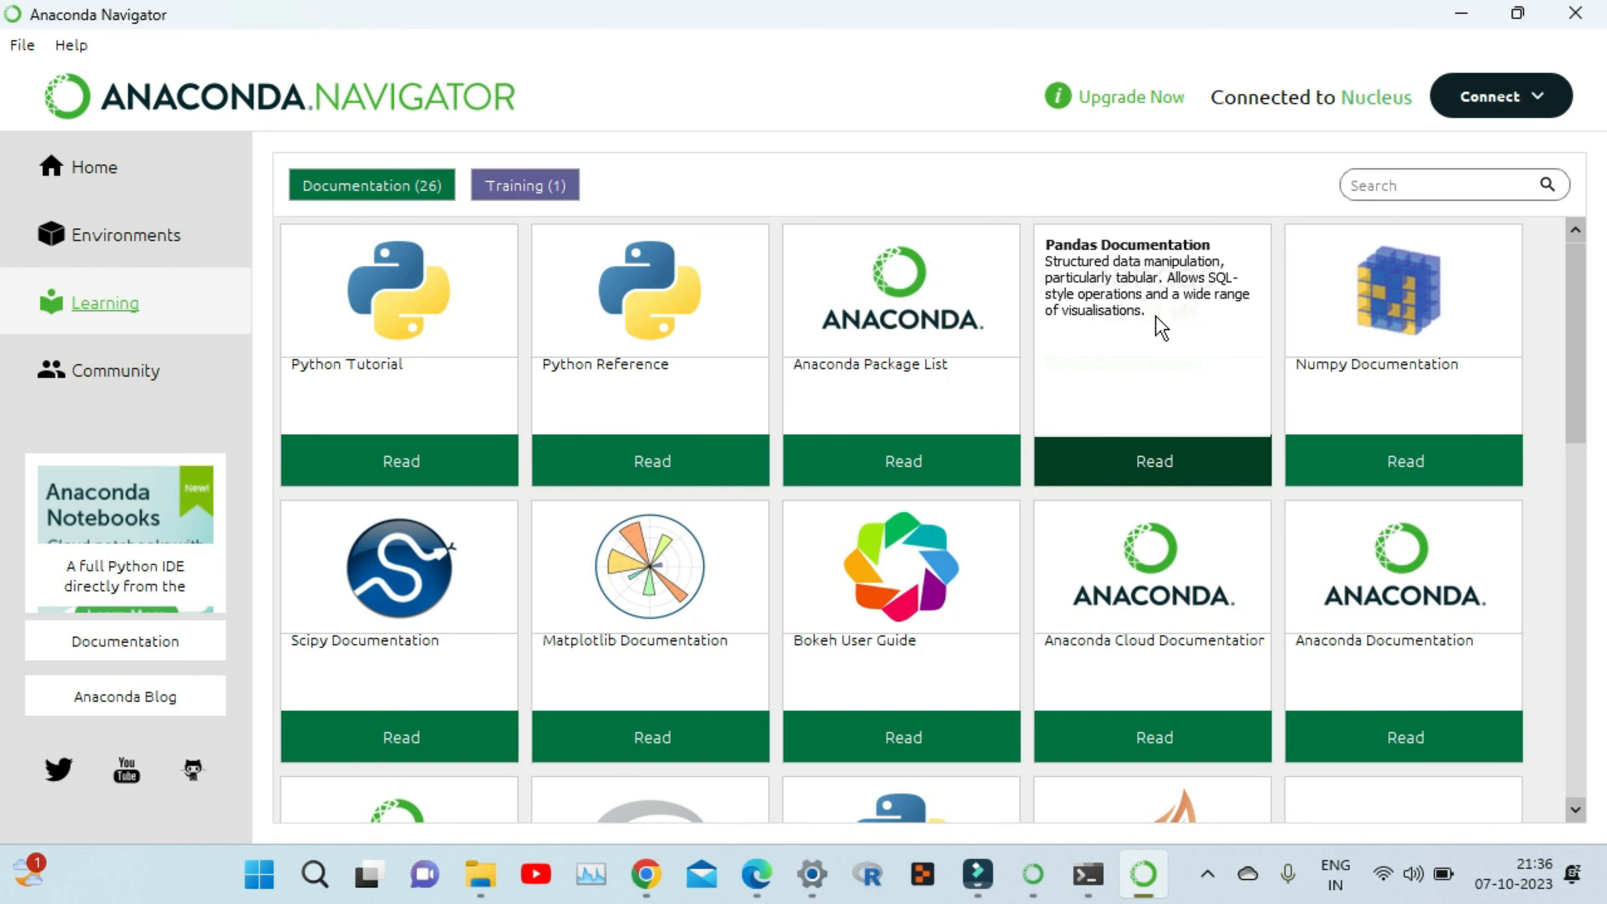
pyautogui.scroll(-10, 1161, 327)
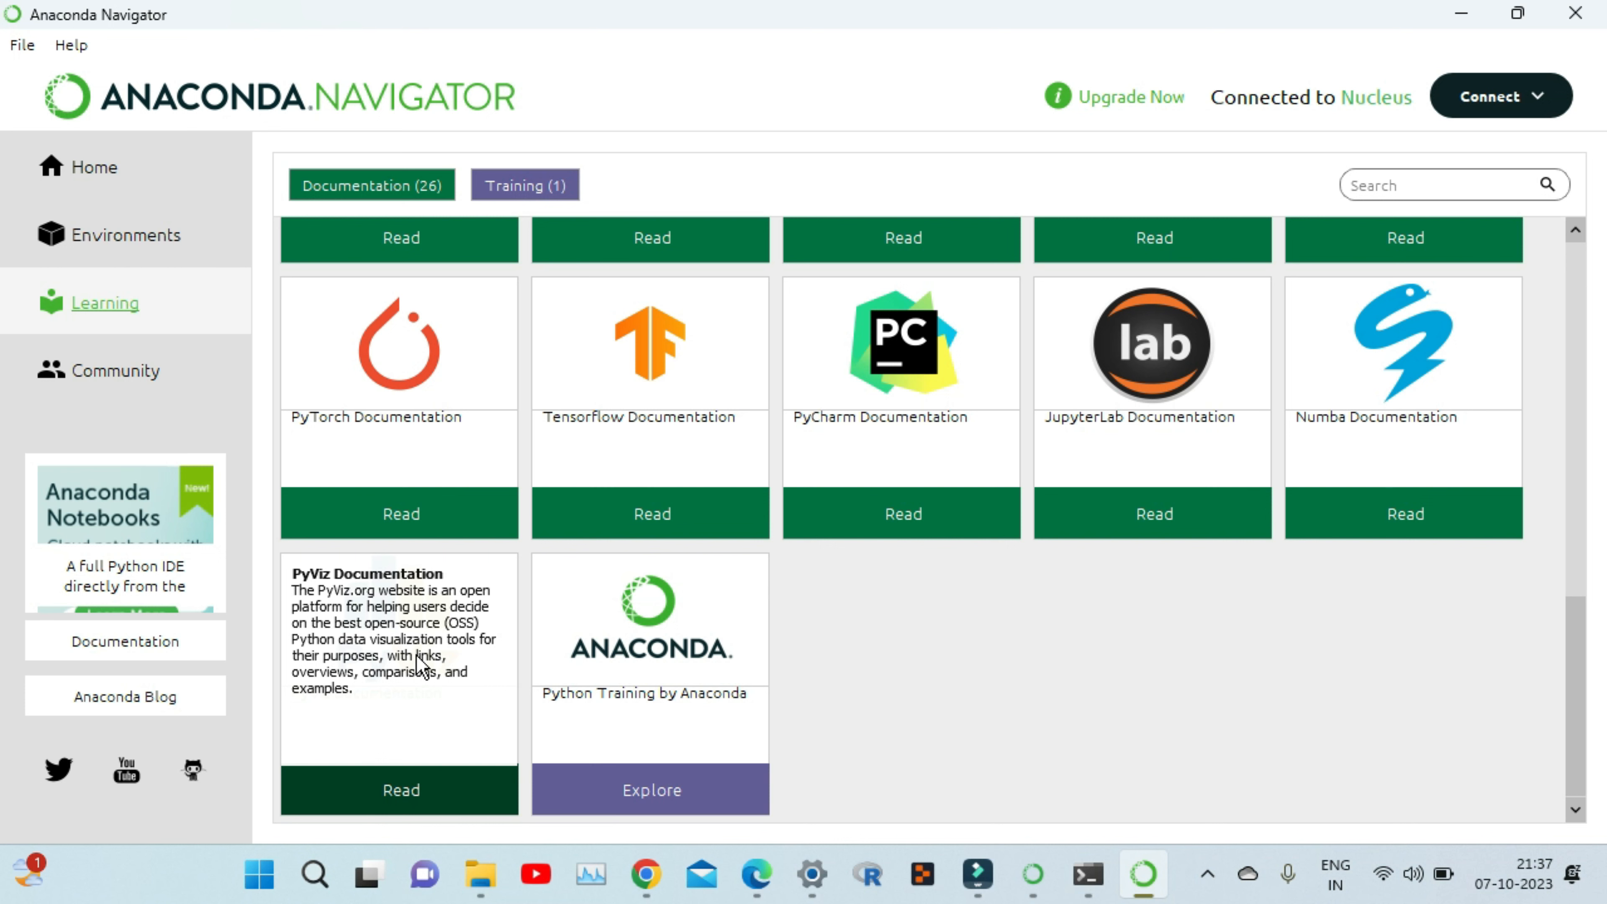
pyautogui.scroll(10, 419, 664)
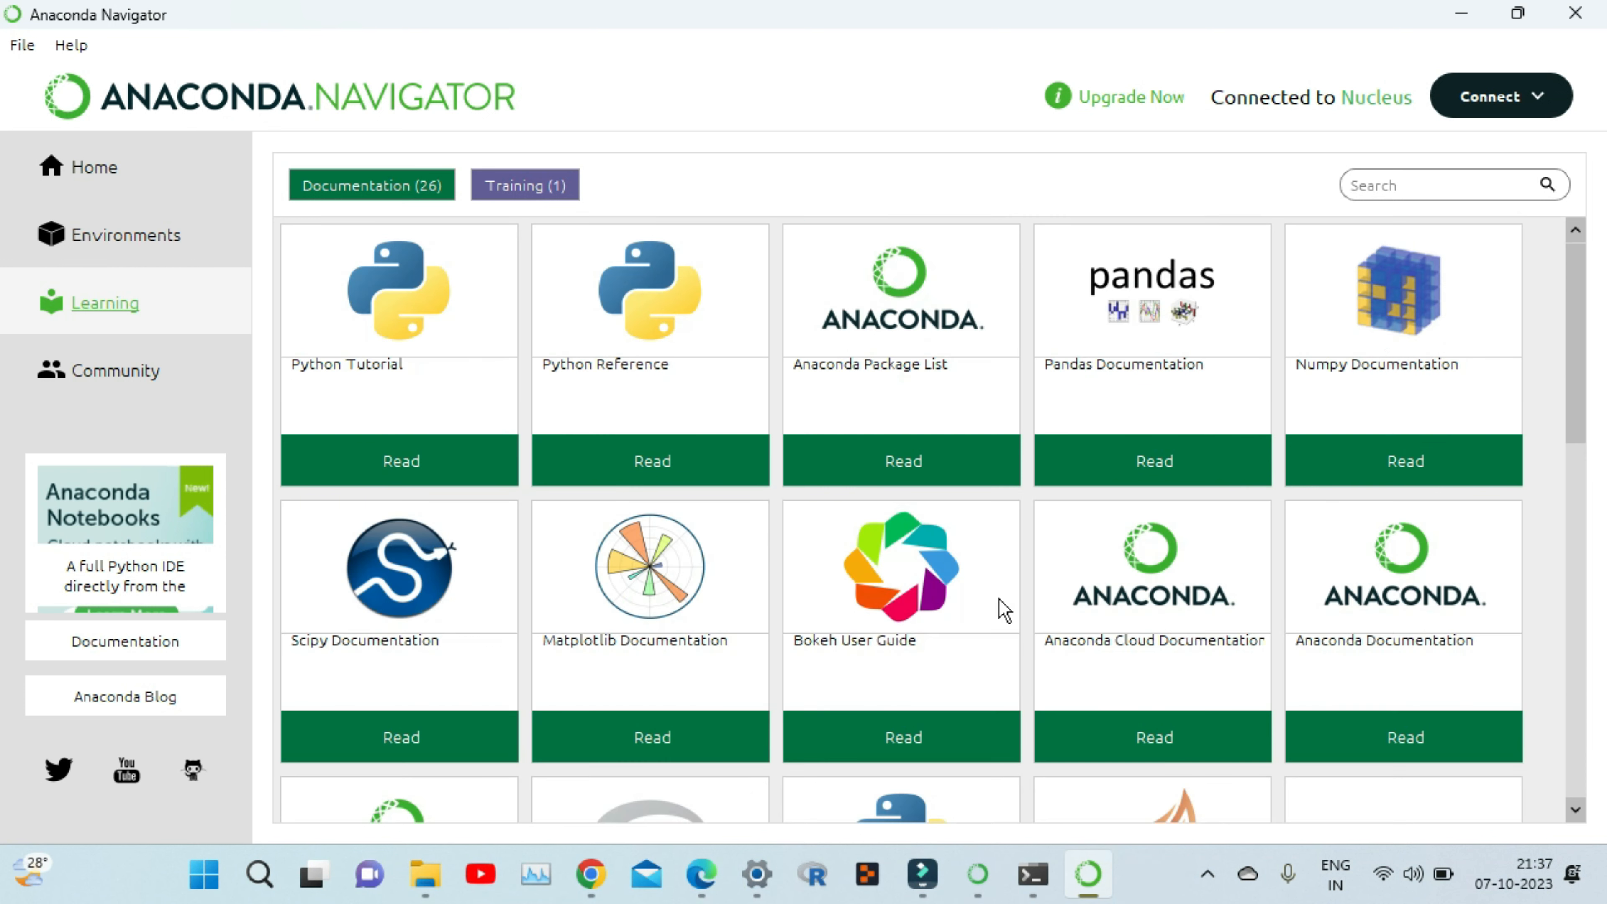
# - Launch Jupyter Notebook from Navigator's Home applications and create a new Python 3 (ipykernel) notebook
pyautogui.click(89, 184)
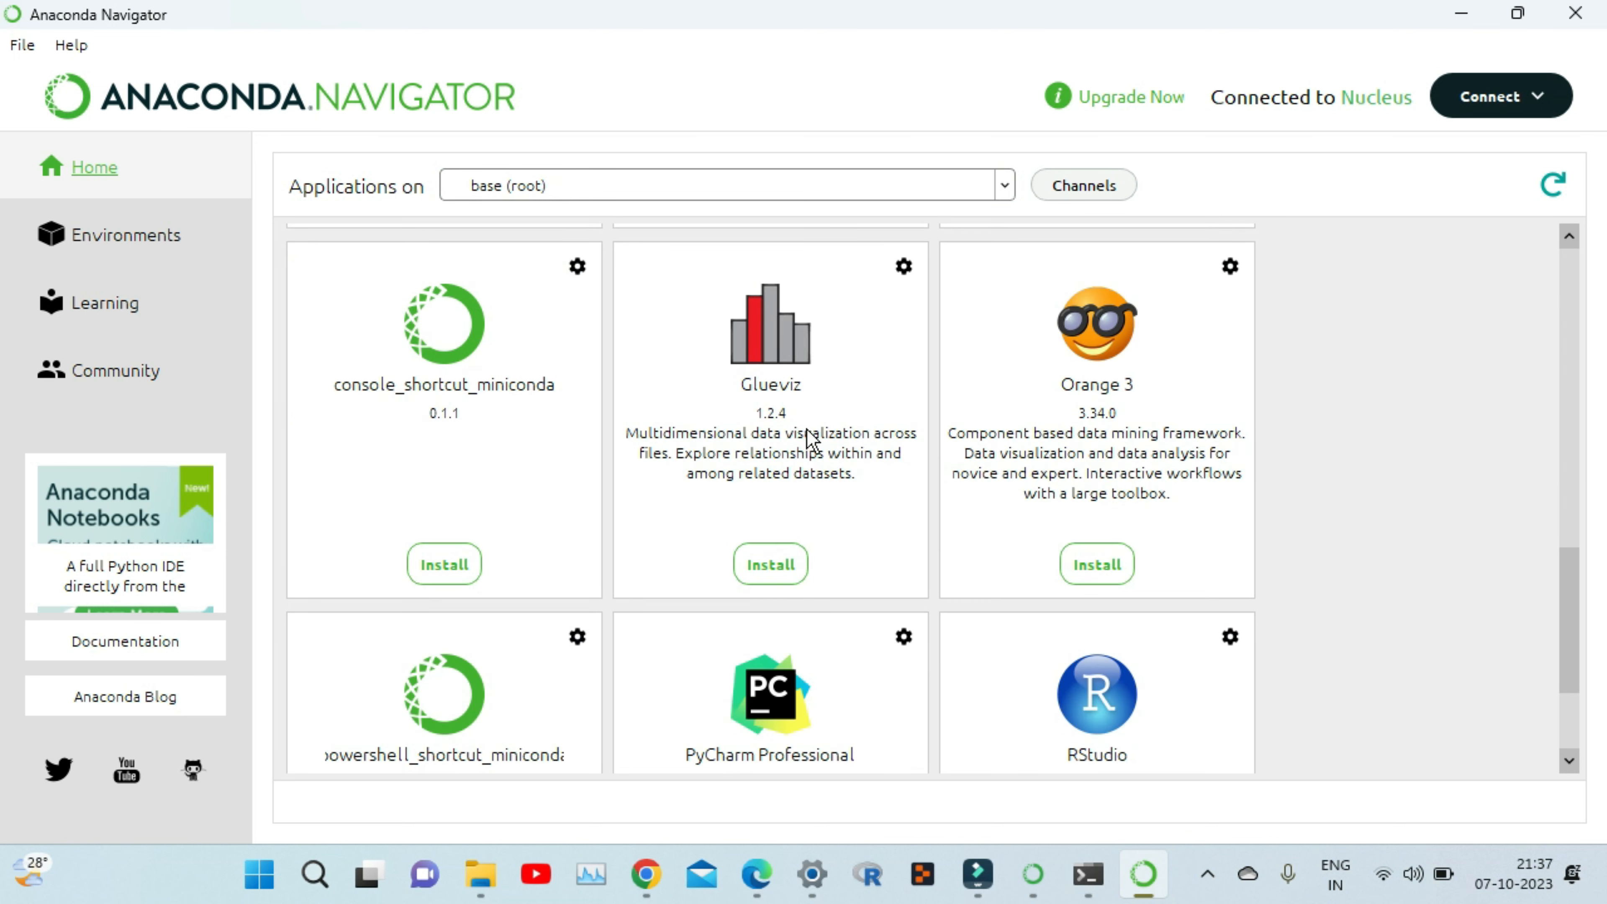
pyautogui.scroll(10, 1117, 769)
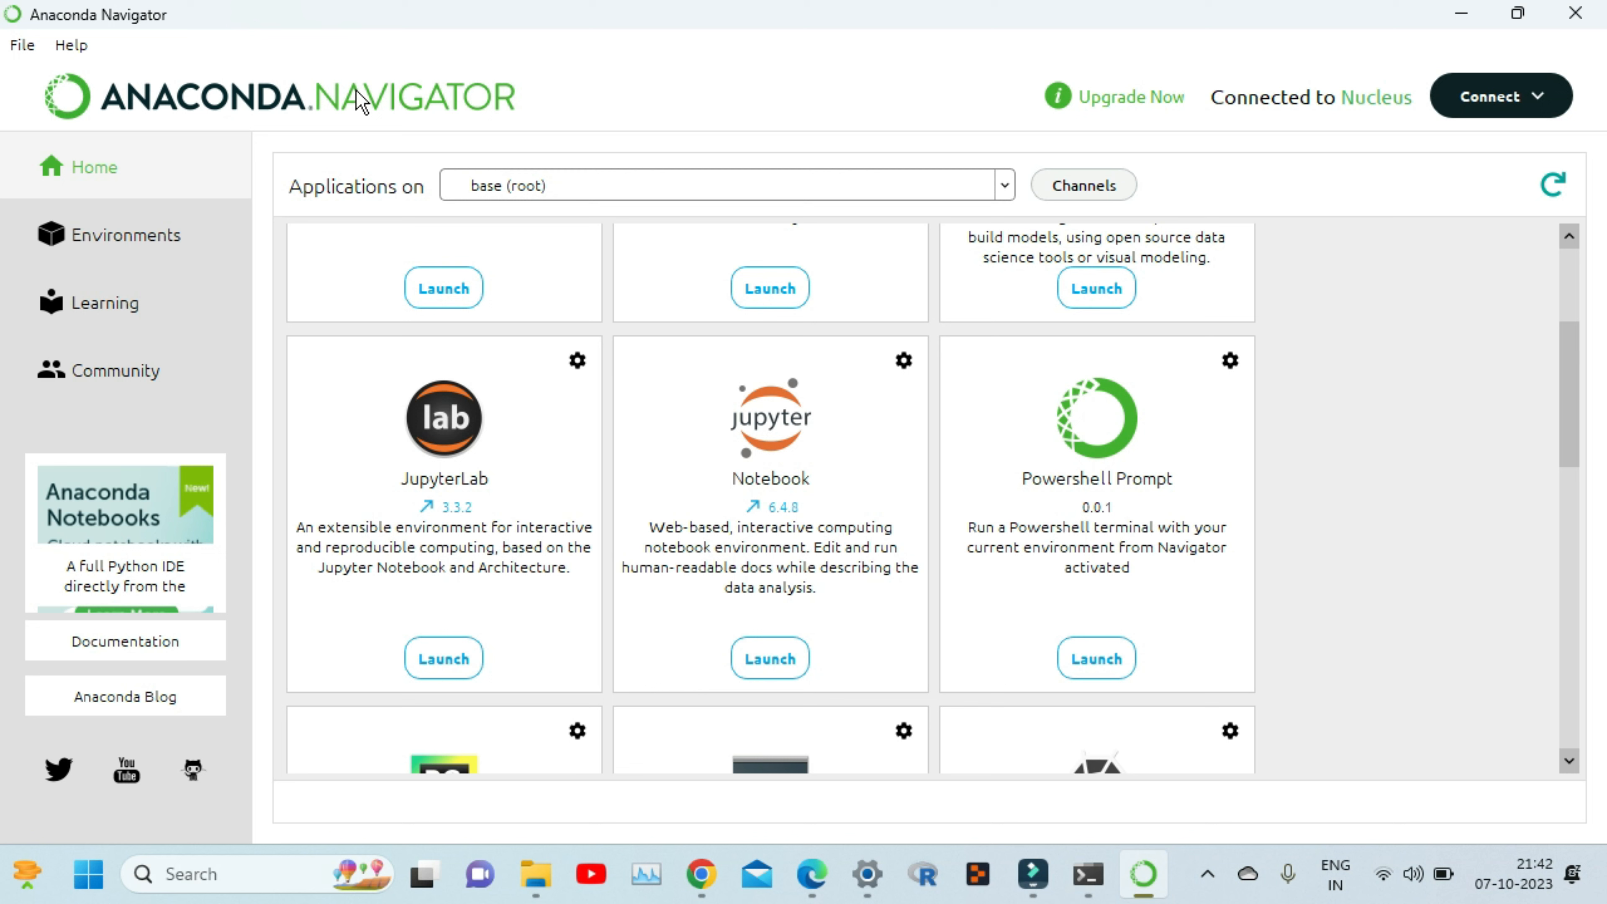
pyautogui.click(769, 672)
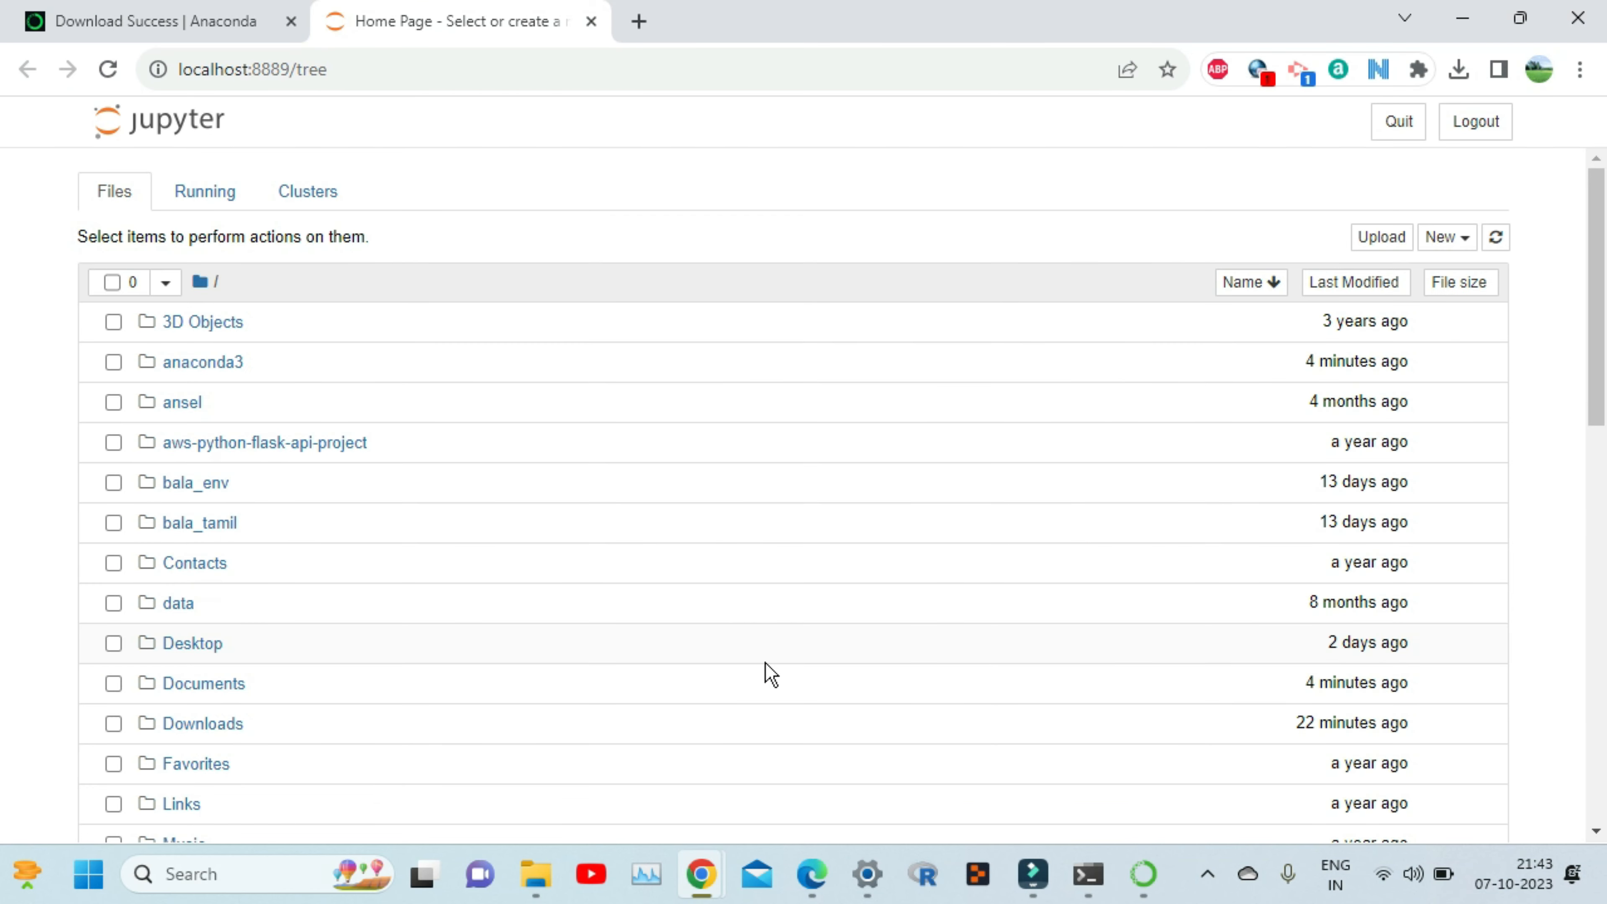
pyautogui.click(1446, 241)
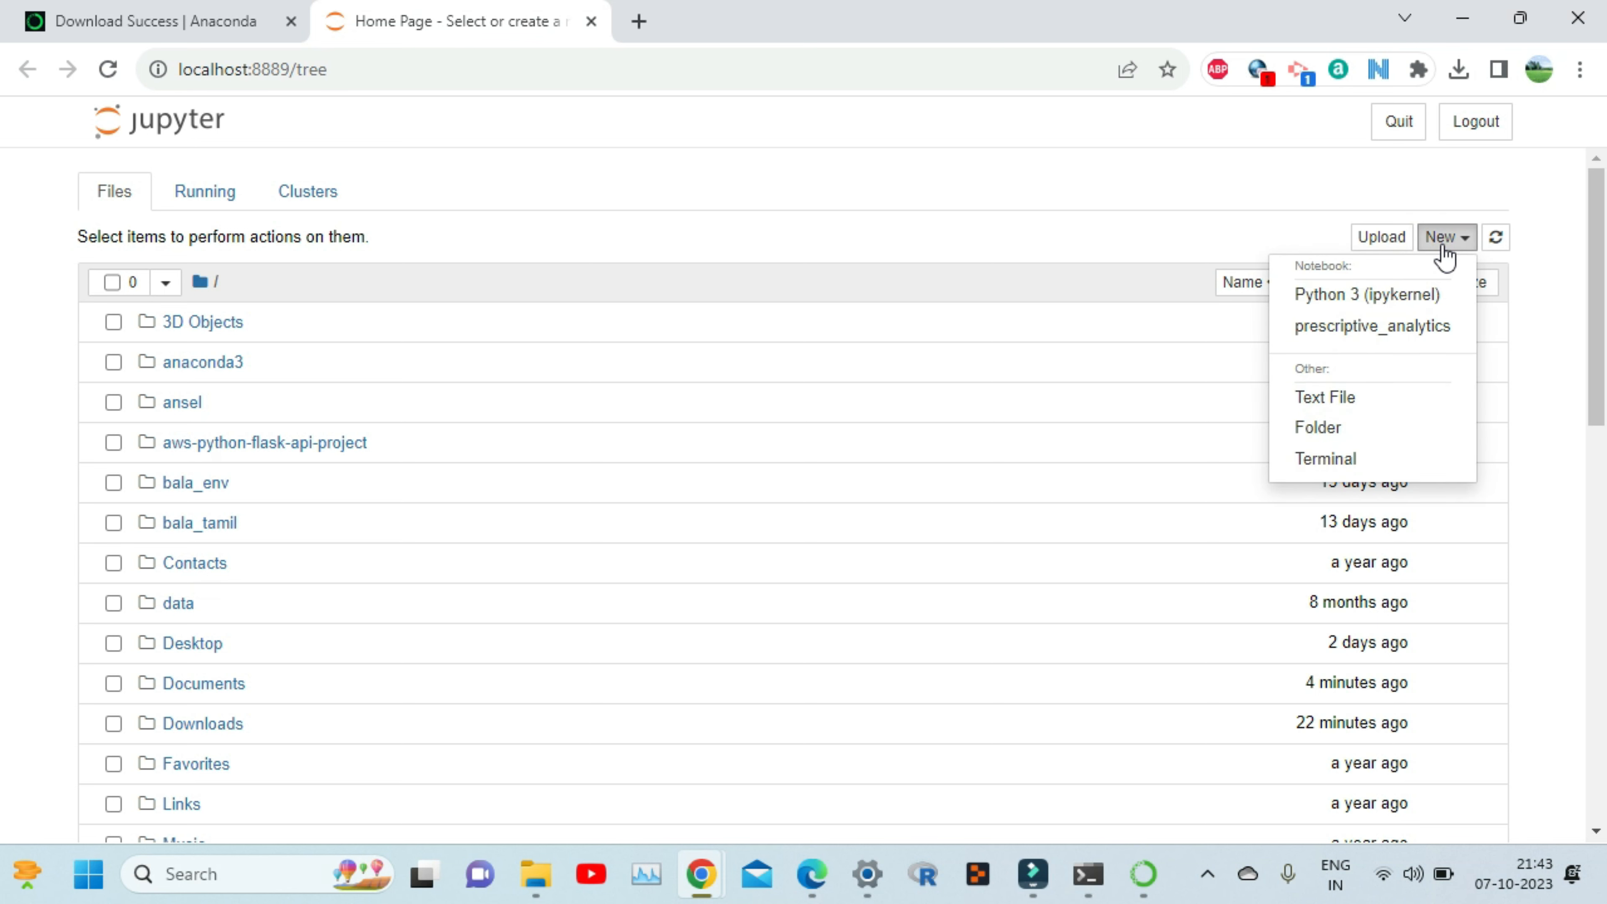
pyautogui.click(1365, 295)
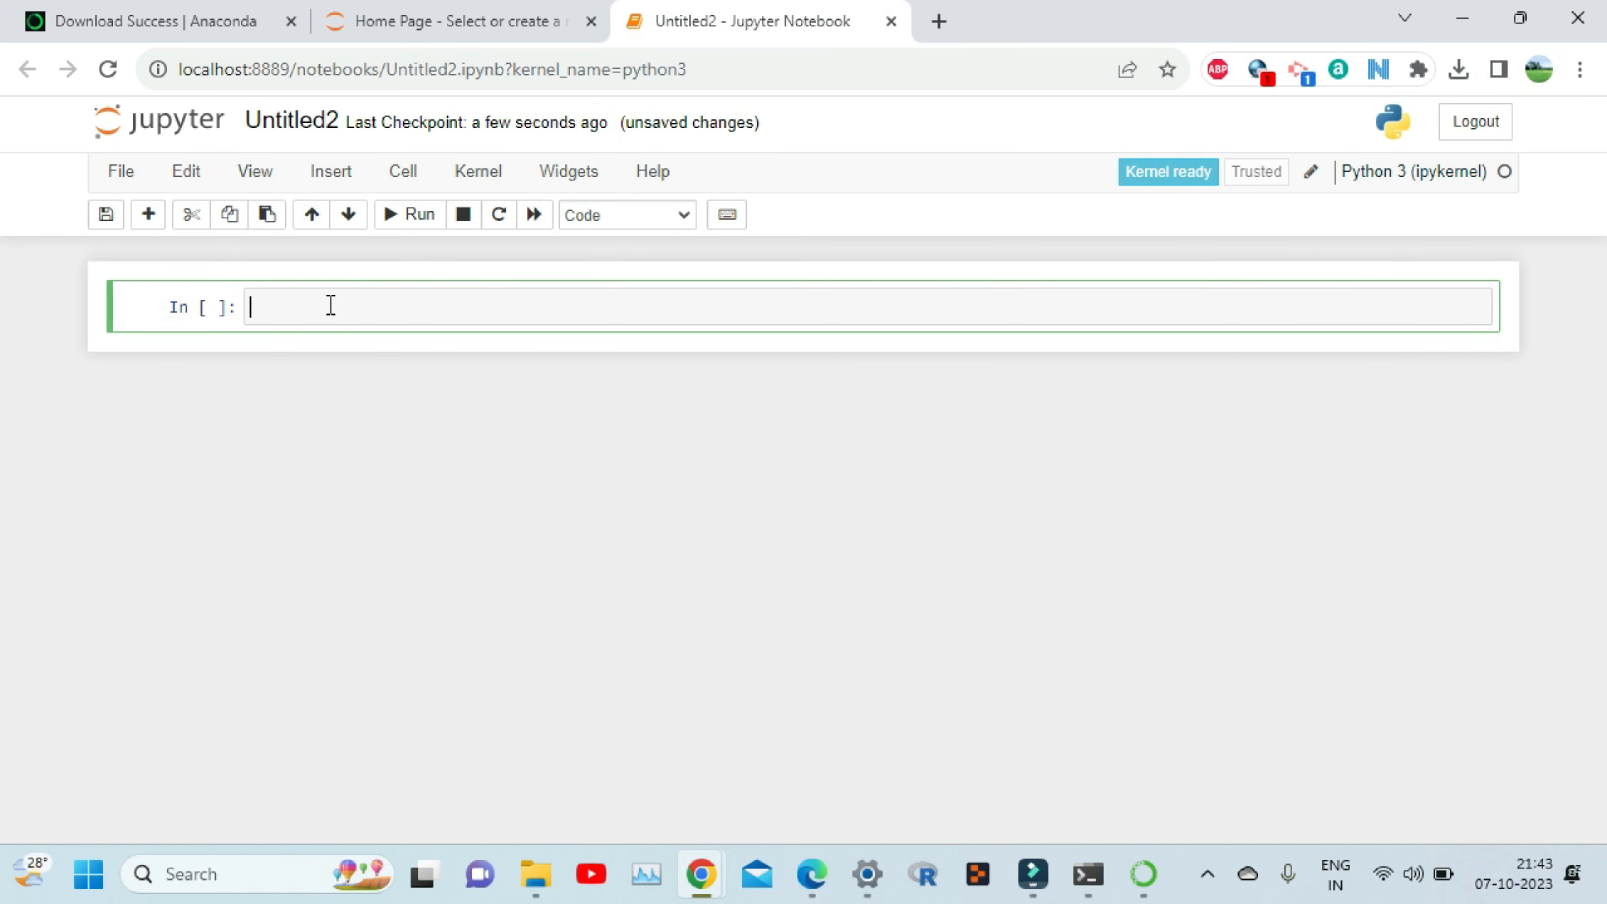
# - Run print("hello world") in the notebook's first cell and 2+2 in the second cell
pyautogui.click(330, 305)
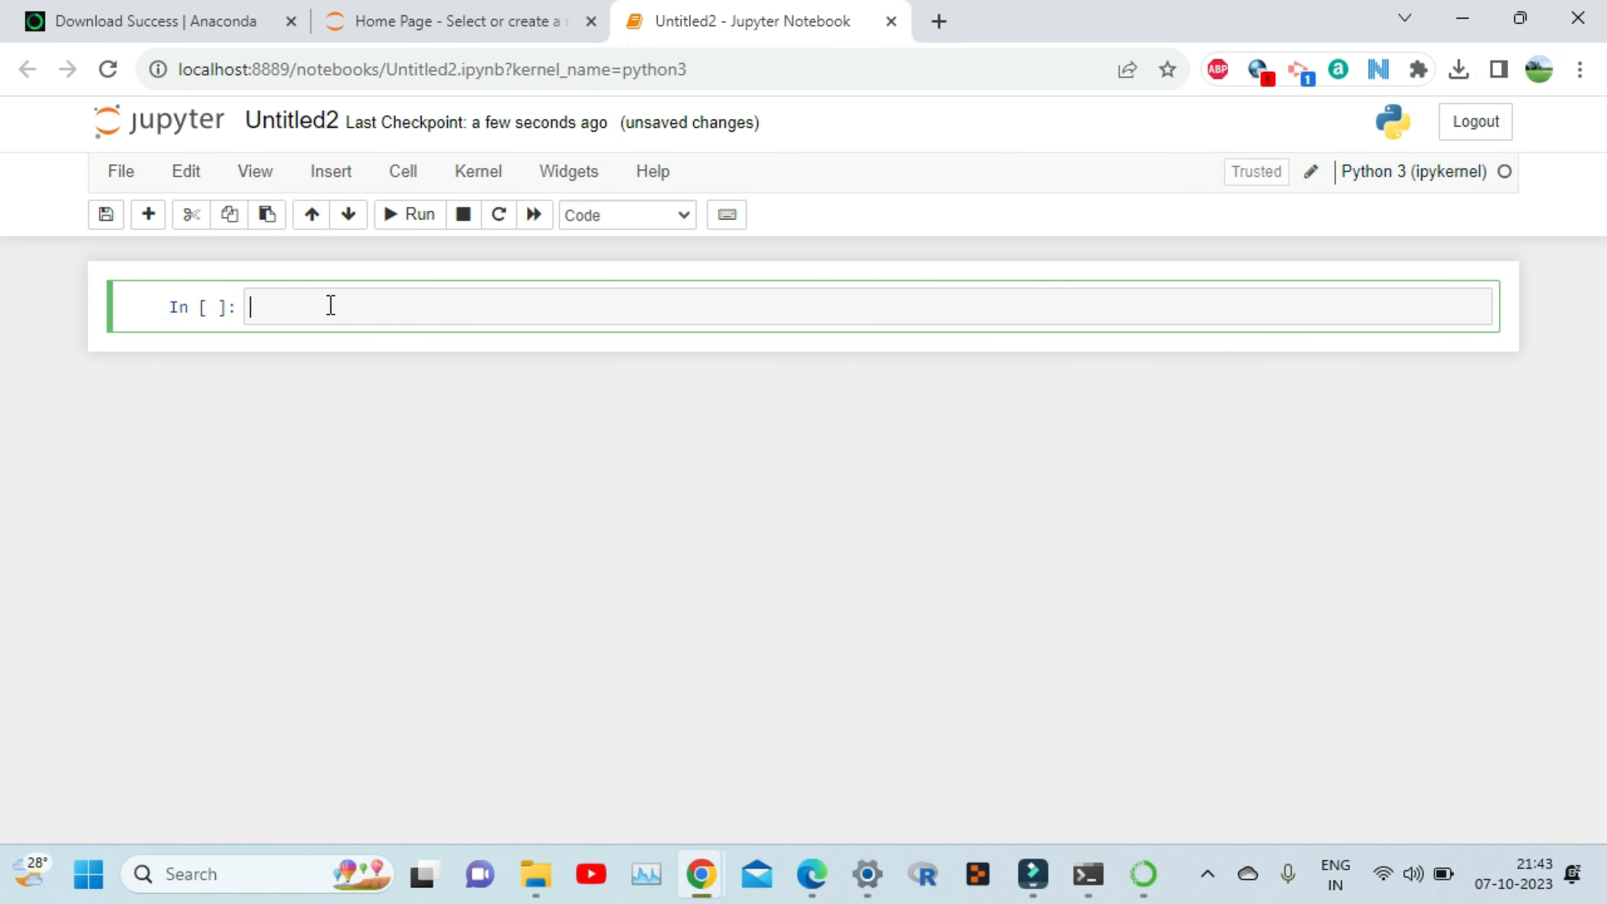
pyautogui.write('print("hello world")')
pyautogui.hotkey('shift', 'Return')
pyautogui.moveTo(358, 345); pyautogui.dragTo(253, 348)
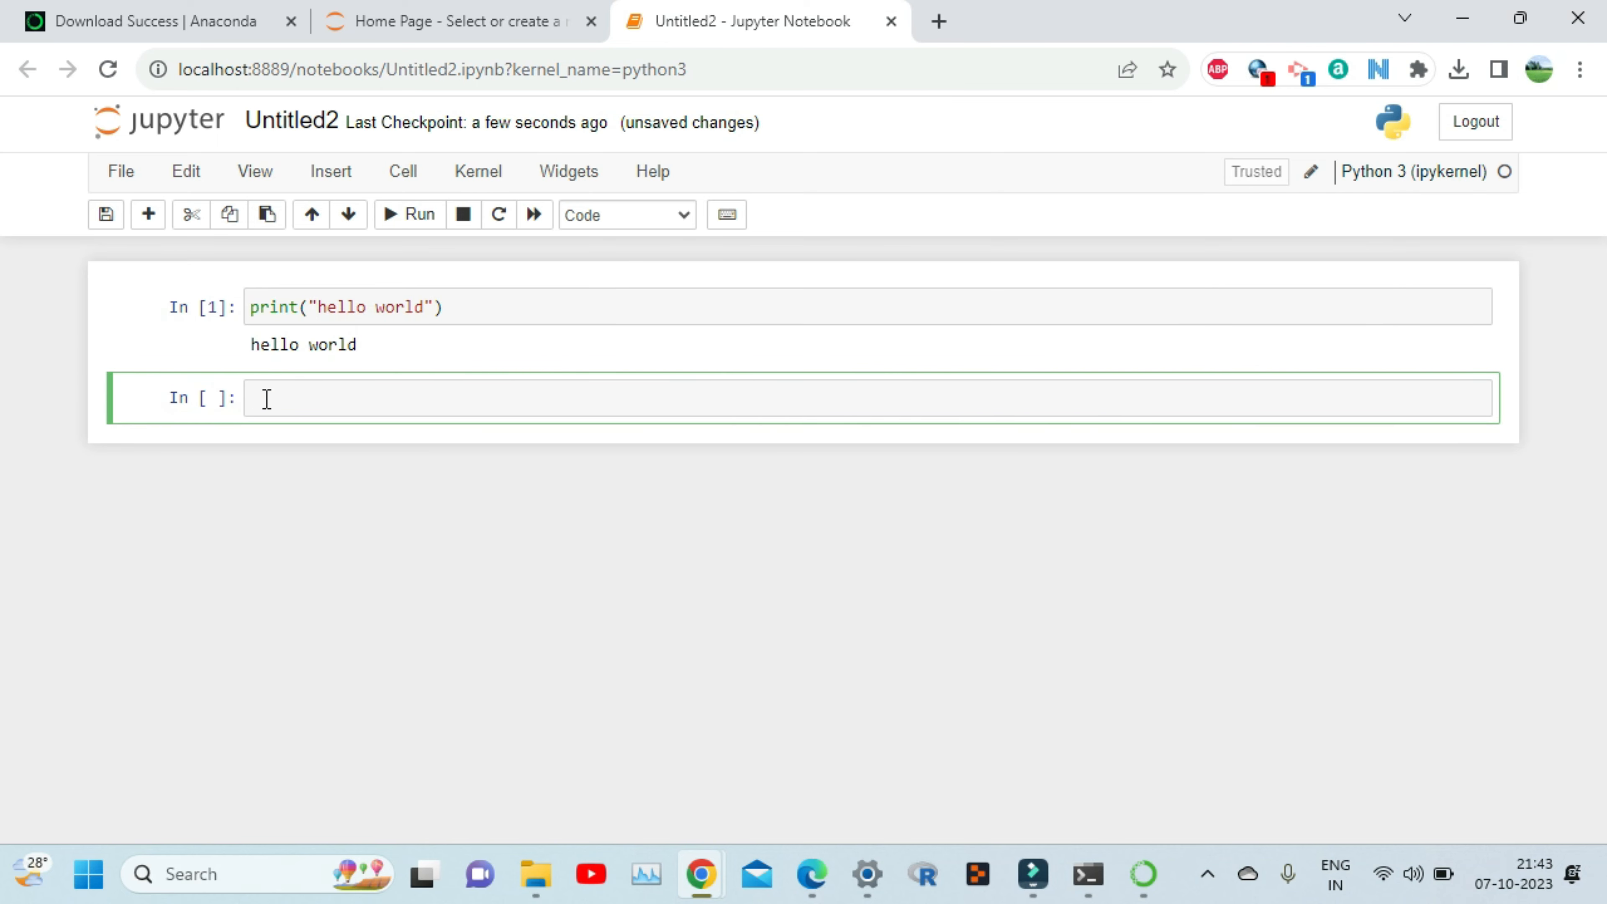
pyautogui.write('2+2')
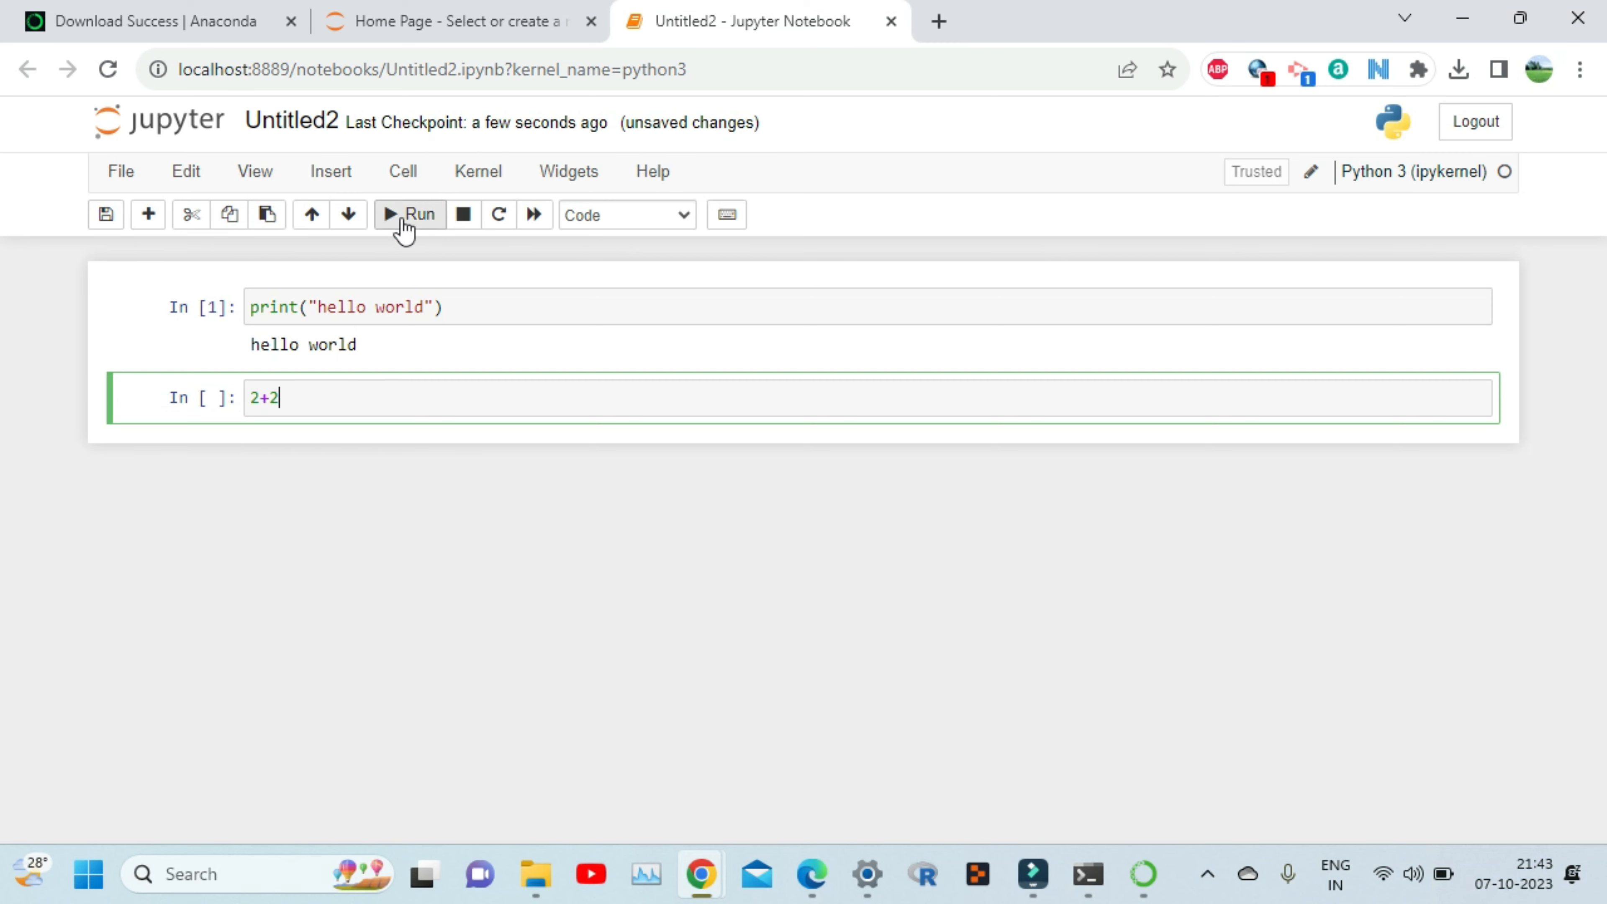
pyautogui.click(408, 219)
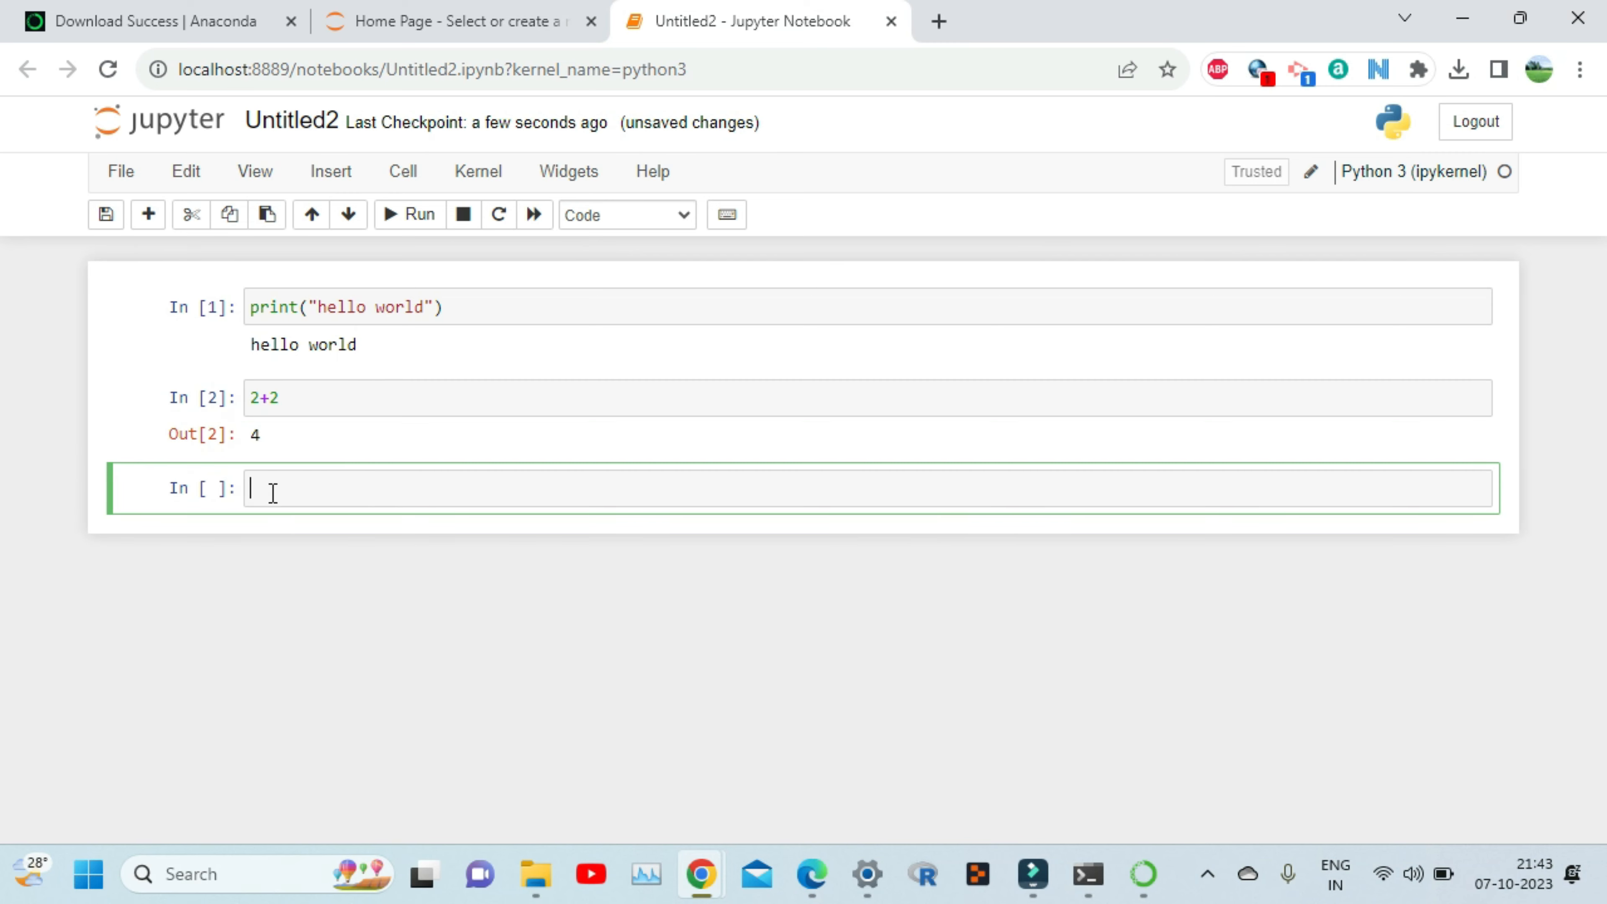
# - In the third cell, define a function hello() that prints "hello there!!!", call it below the definition and run the cell
pyautogui.write('def hello():')
pyautogui.press('Return')
pyautogui.write('print')
pyautogui.write('("hello there!!!')
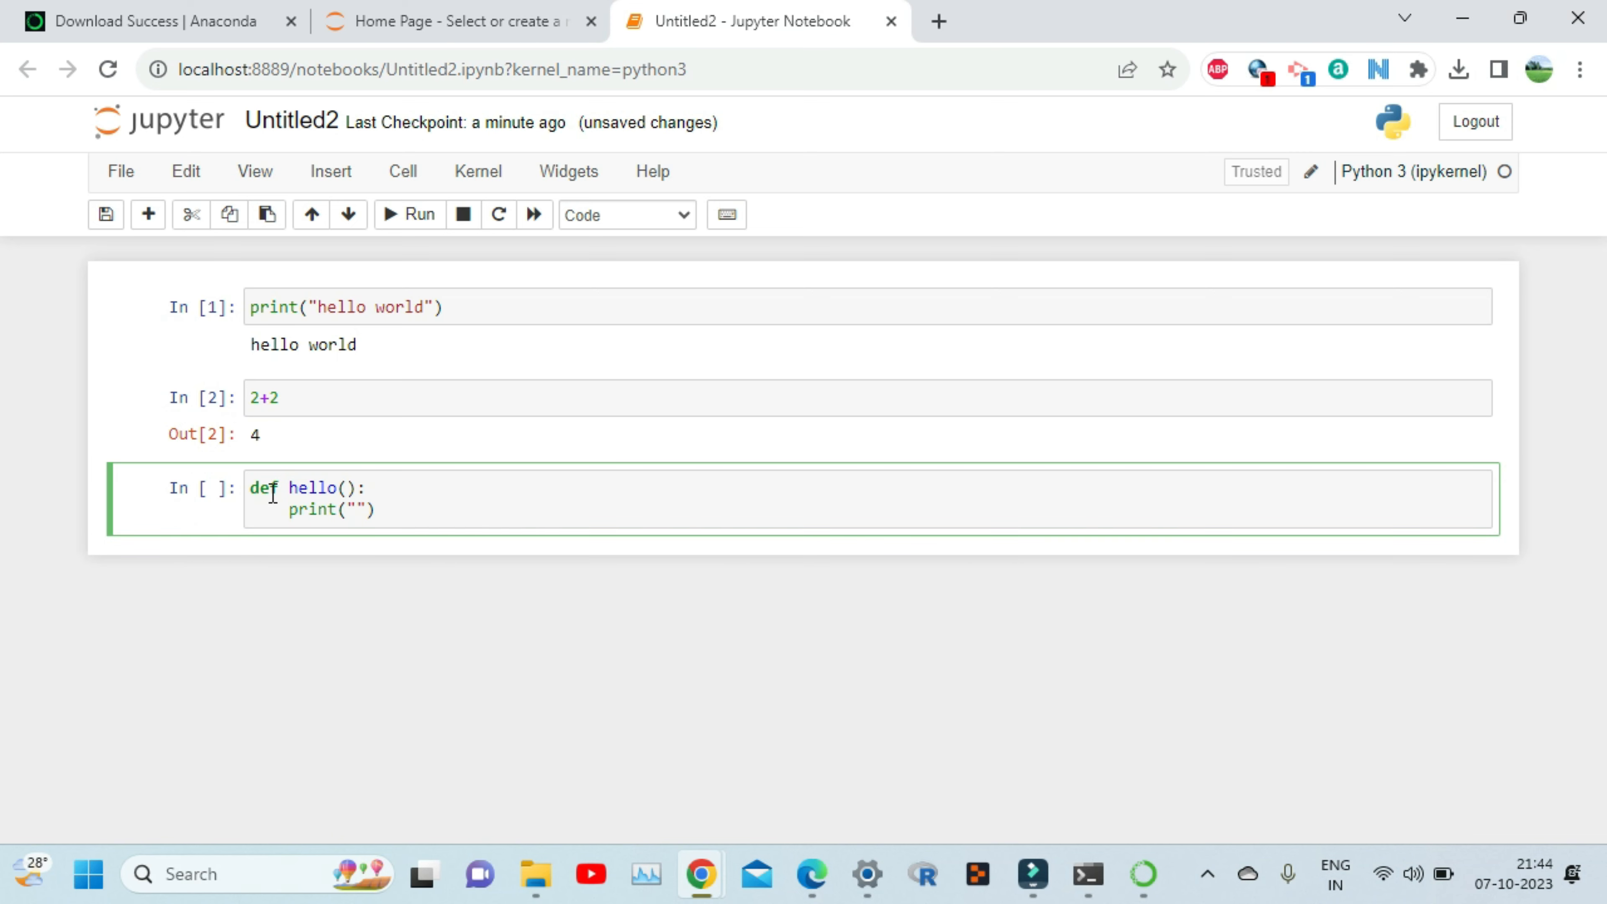
pyautogui.click(533, 510)
pyautogui.press('Return')
pyautogui.press('Return')
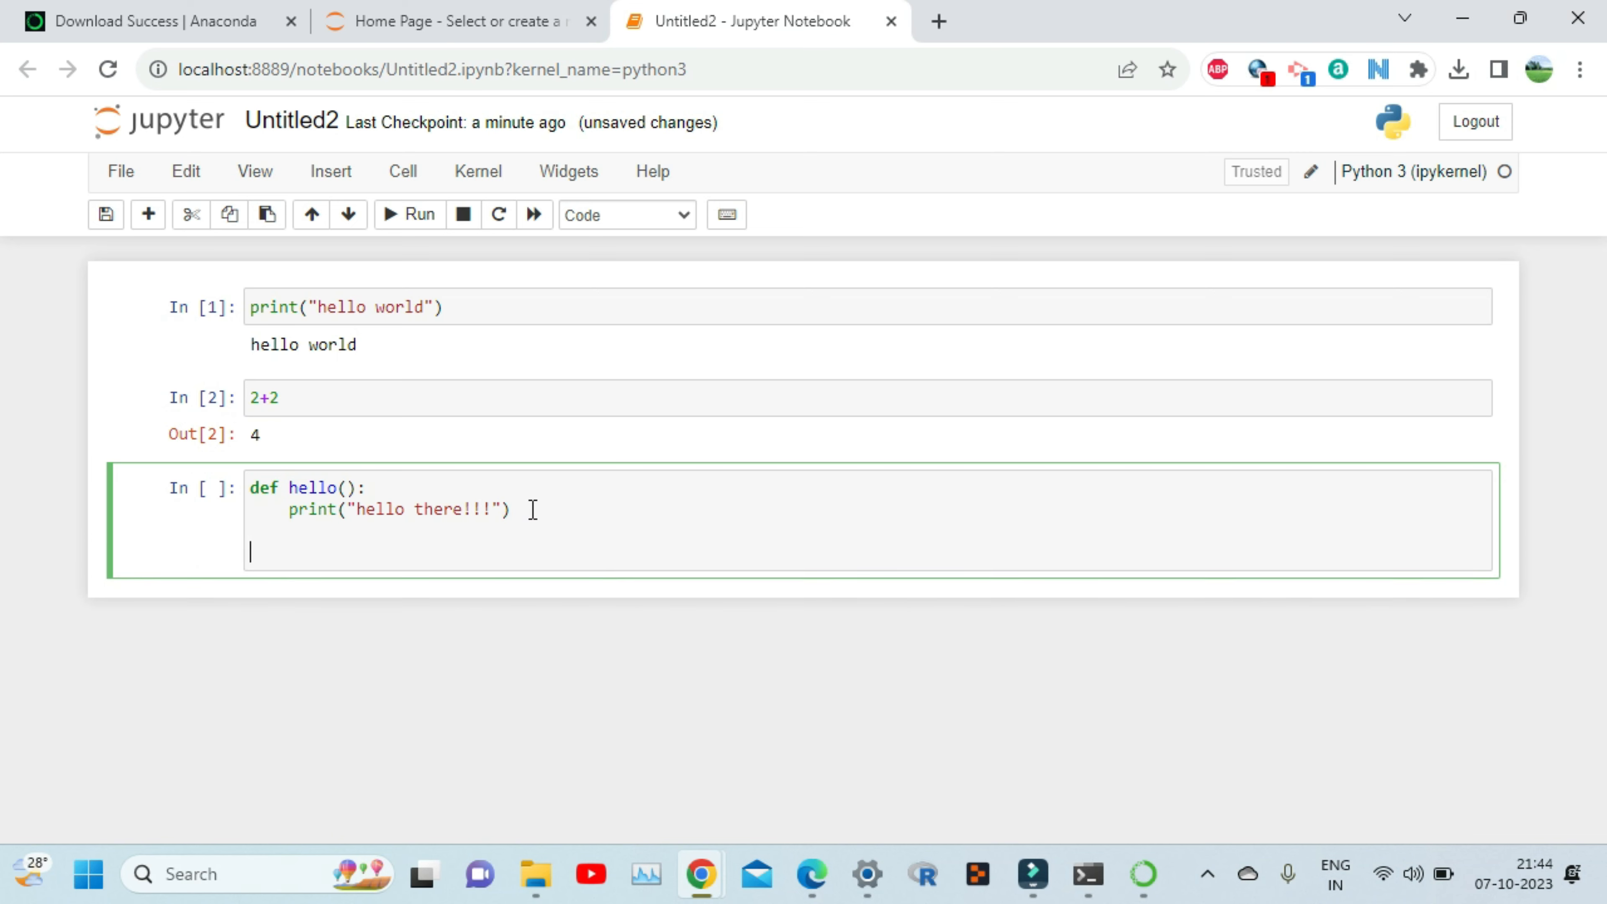
pyautogui.write('hello()')
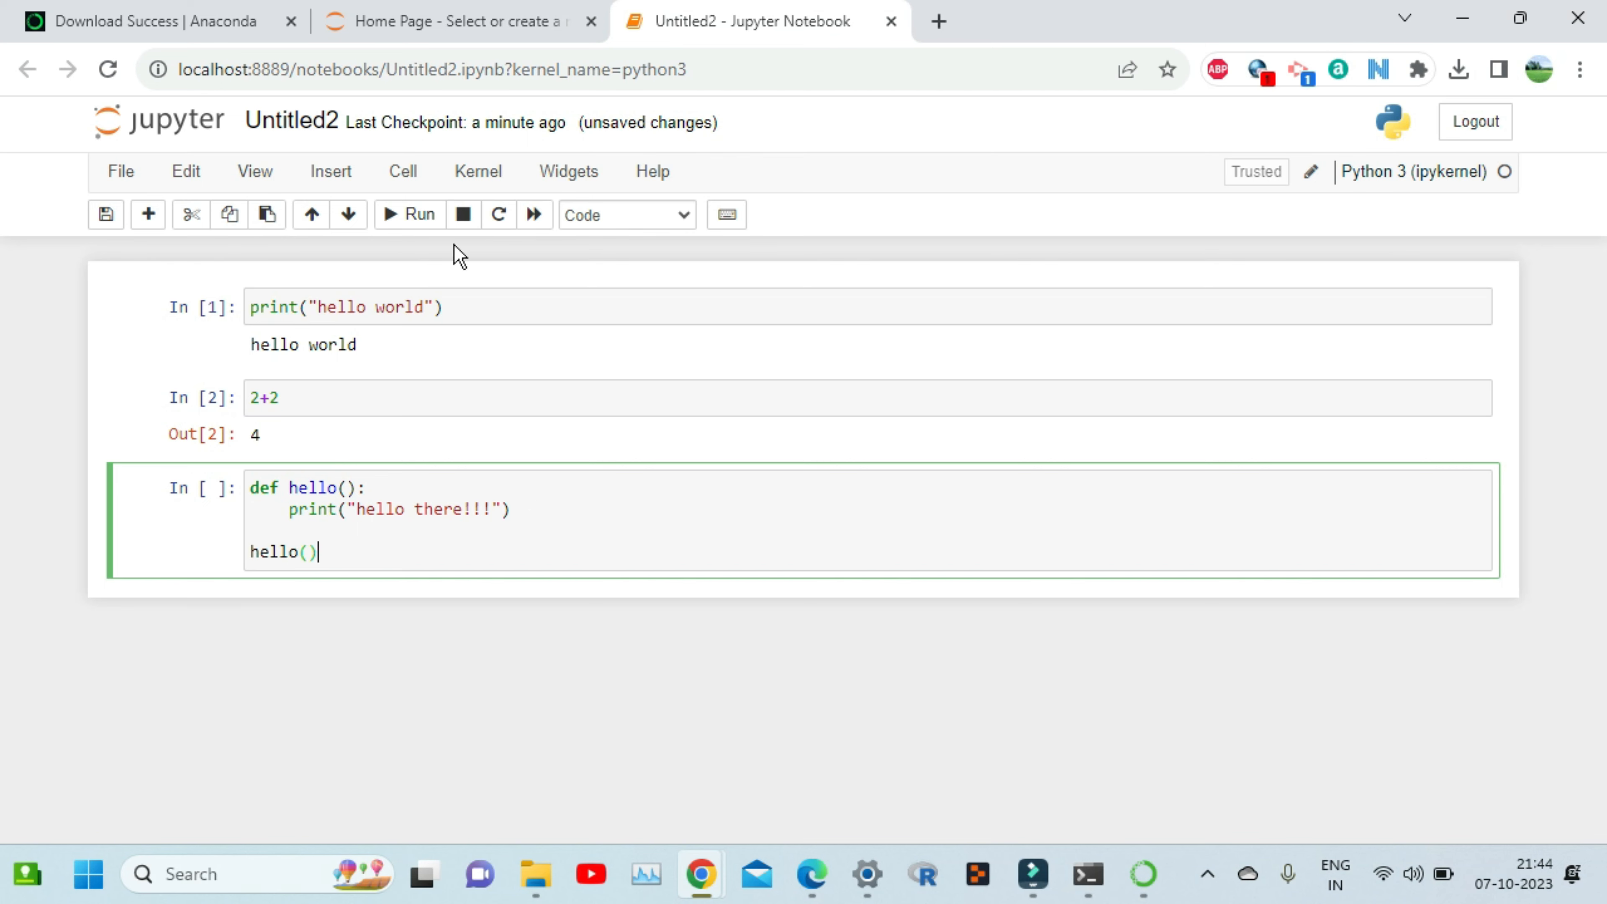
pyautogui.hotkey('shift', 'Return')
pyautogui.click(329, 549)
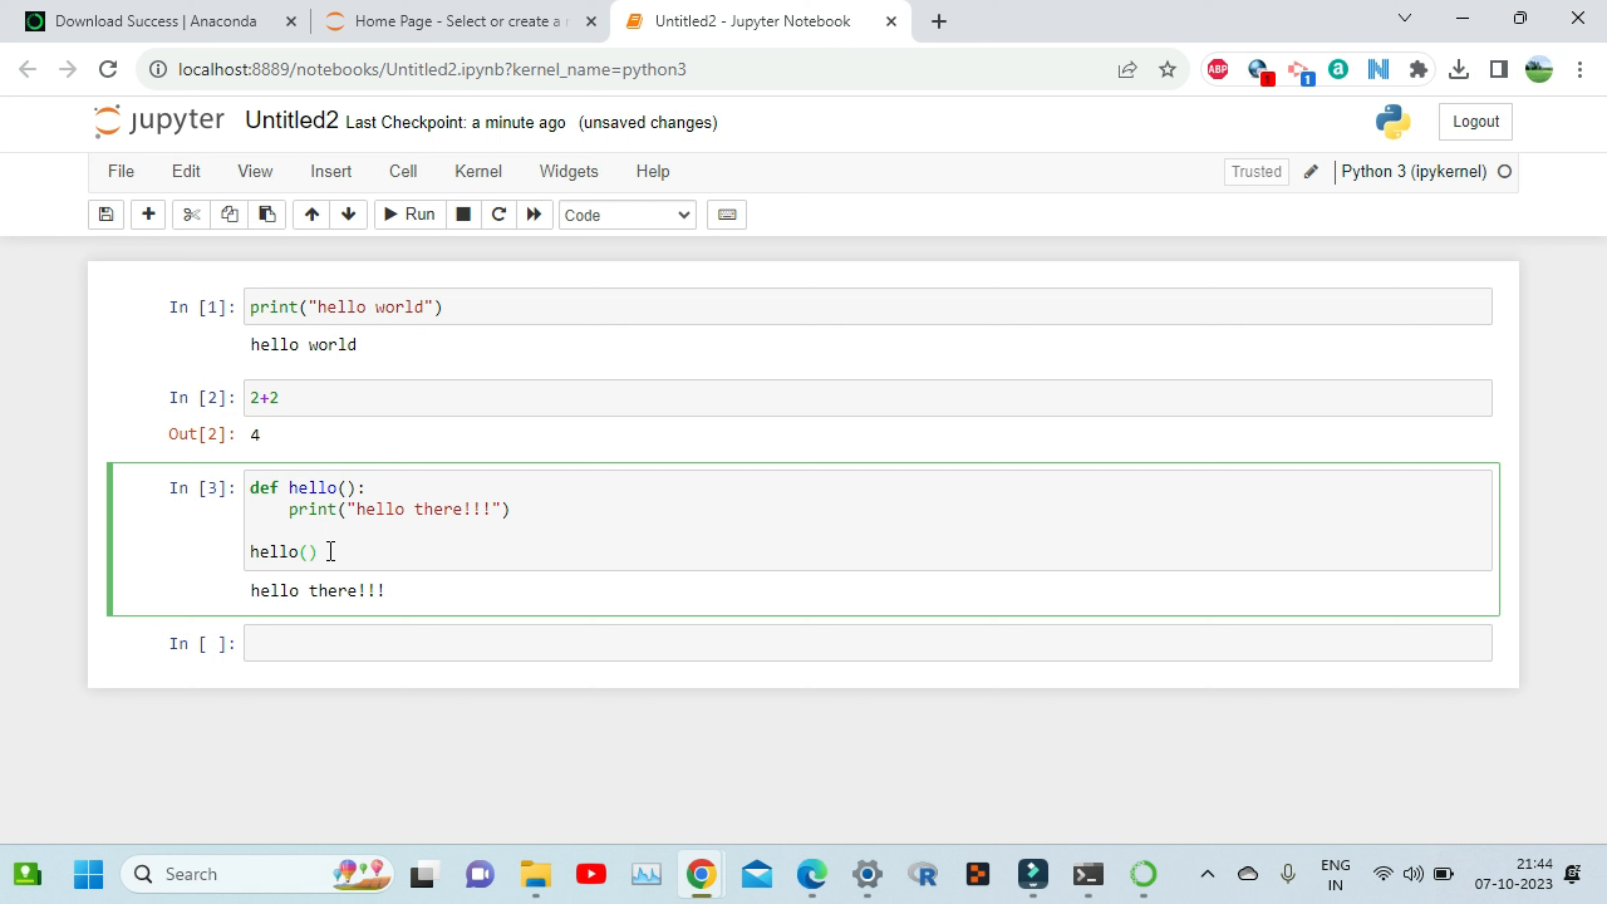
# - In the fourth cell, run a matplotlib pie chart of AUDI, BMW, FORD, TESLA, JAGUAR, MERCEDES with data 23, 17, 35, 29, 12, 41 and figsize (10, 7)
pyautogui.click(297, 642)
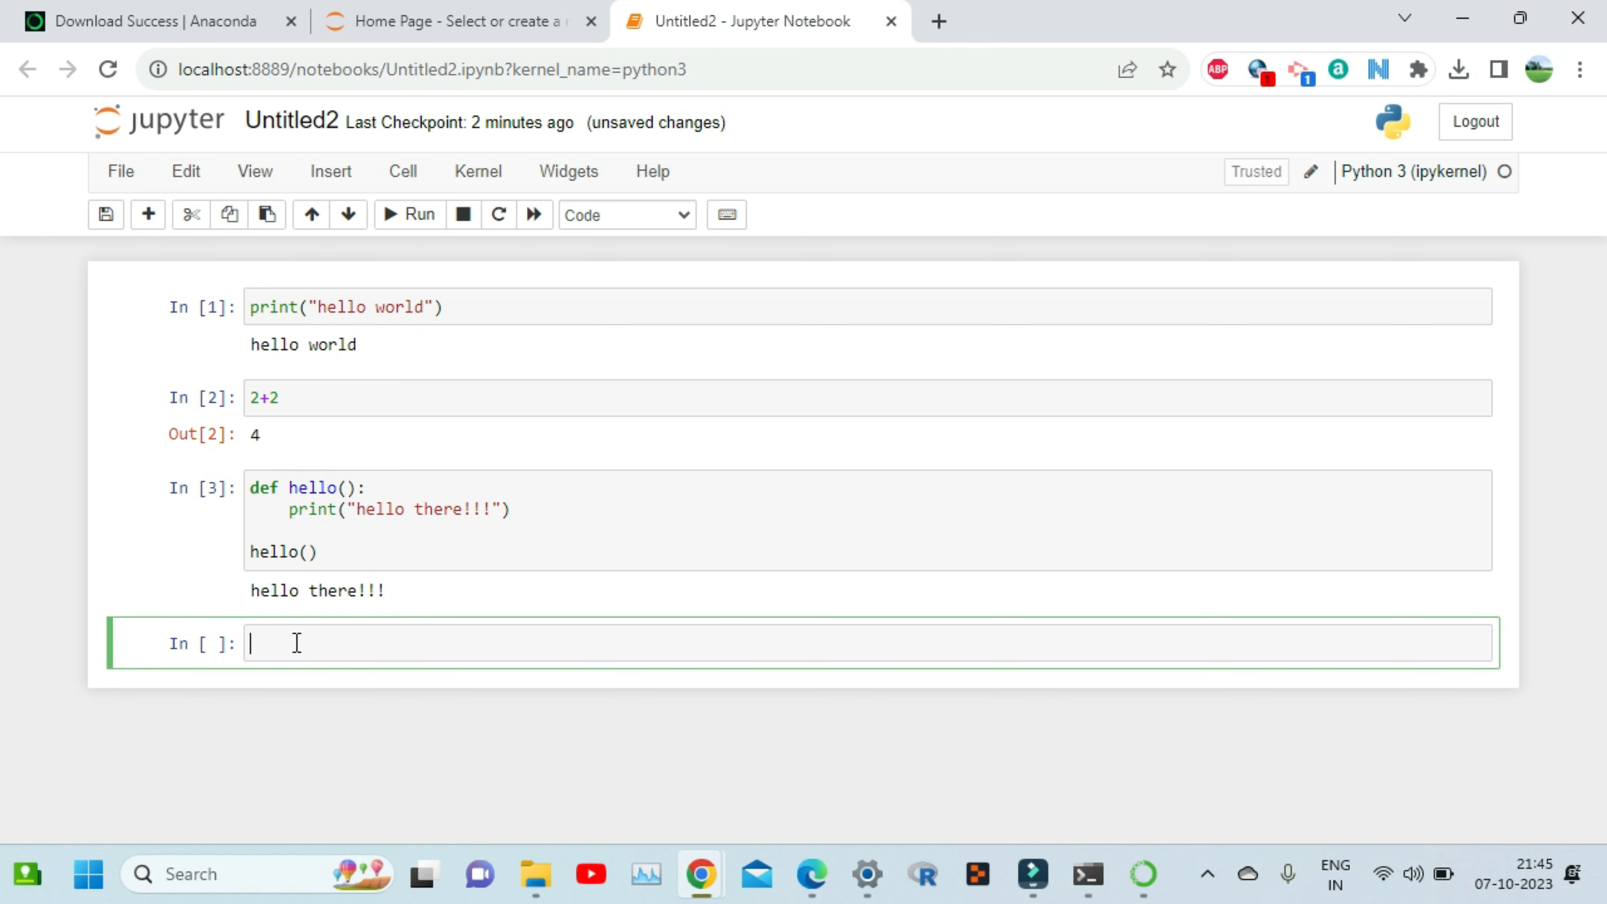
pyautogui.write("# Import libraries from matplotlib import pyplot as plt import numpy as np   # Creating dataset cars = ['AUDI', 'BMW', 'FORD', \t\t'TESLA', 'JAGUAR', 'MERCEDES']  data = [23, 17, 35, 29, 12, 41]  # Creating plot fig = plt.figure(figsize =(10, 7)) plt.pie(data, labels = cars)  # show plot plt.show()")
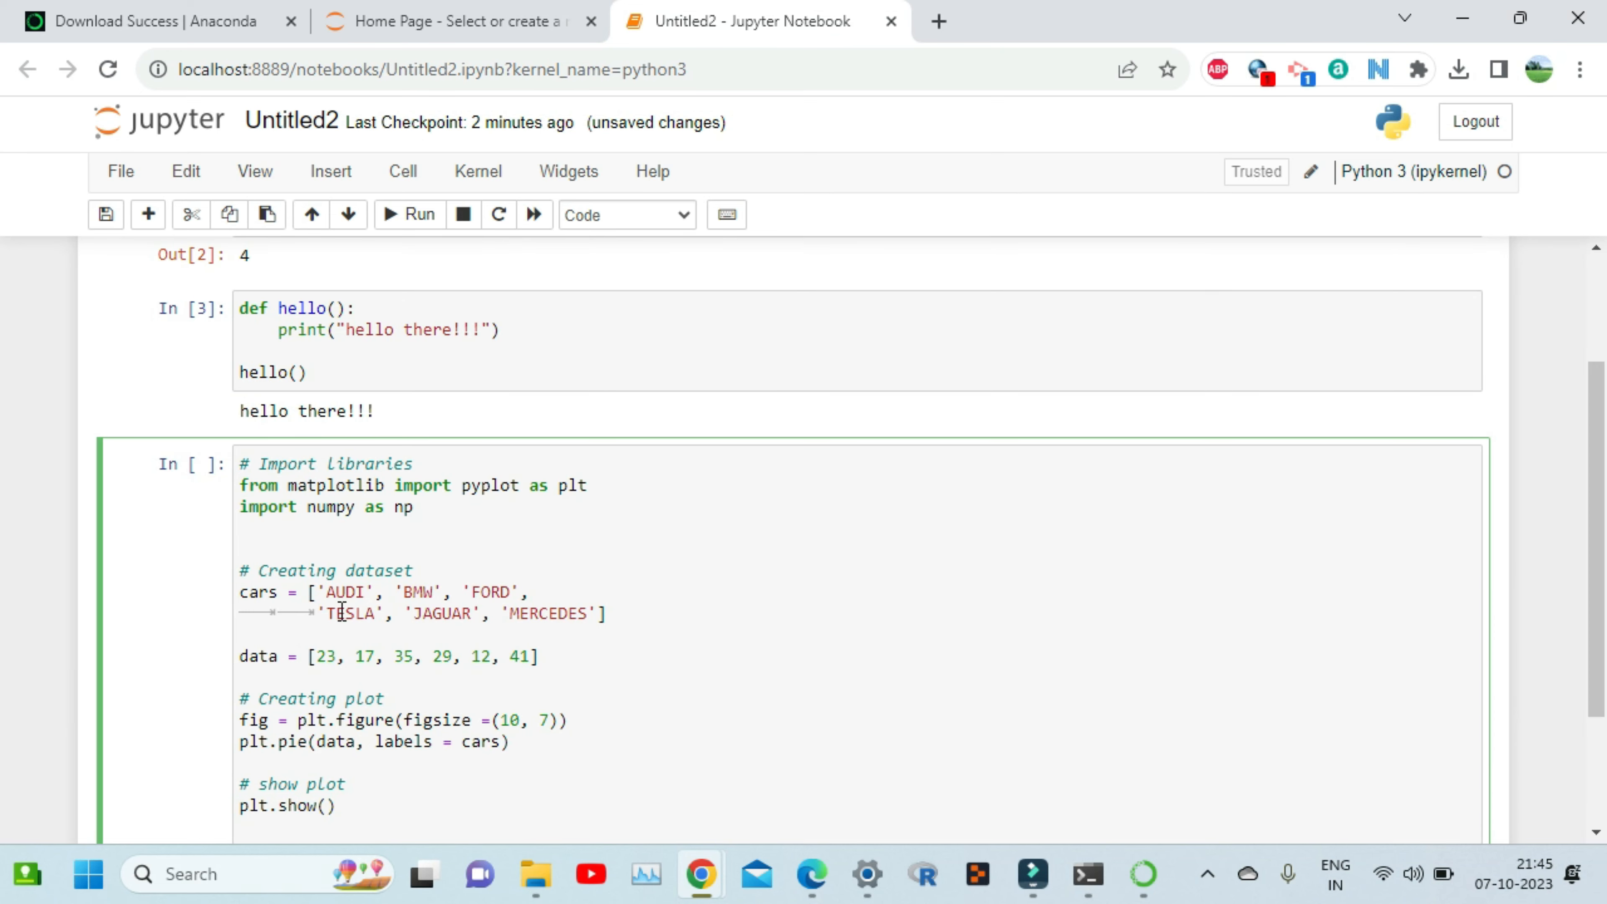
pyautogui.click(707, 585)
pyautogui.click(317, 491)
pyautogui.hotkey('shift', 'Return')
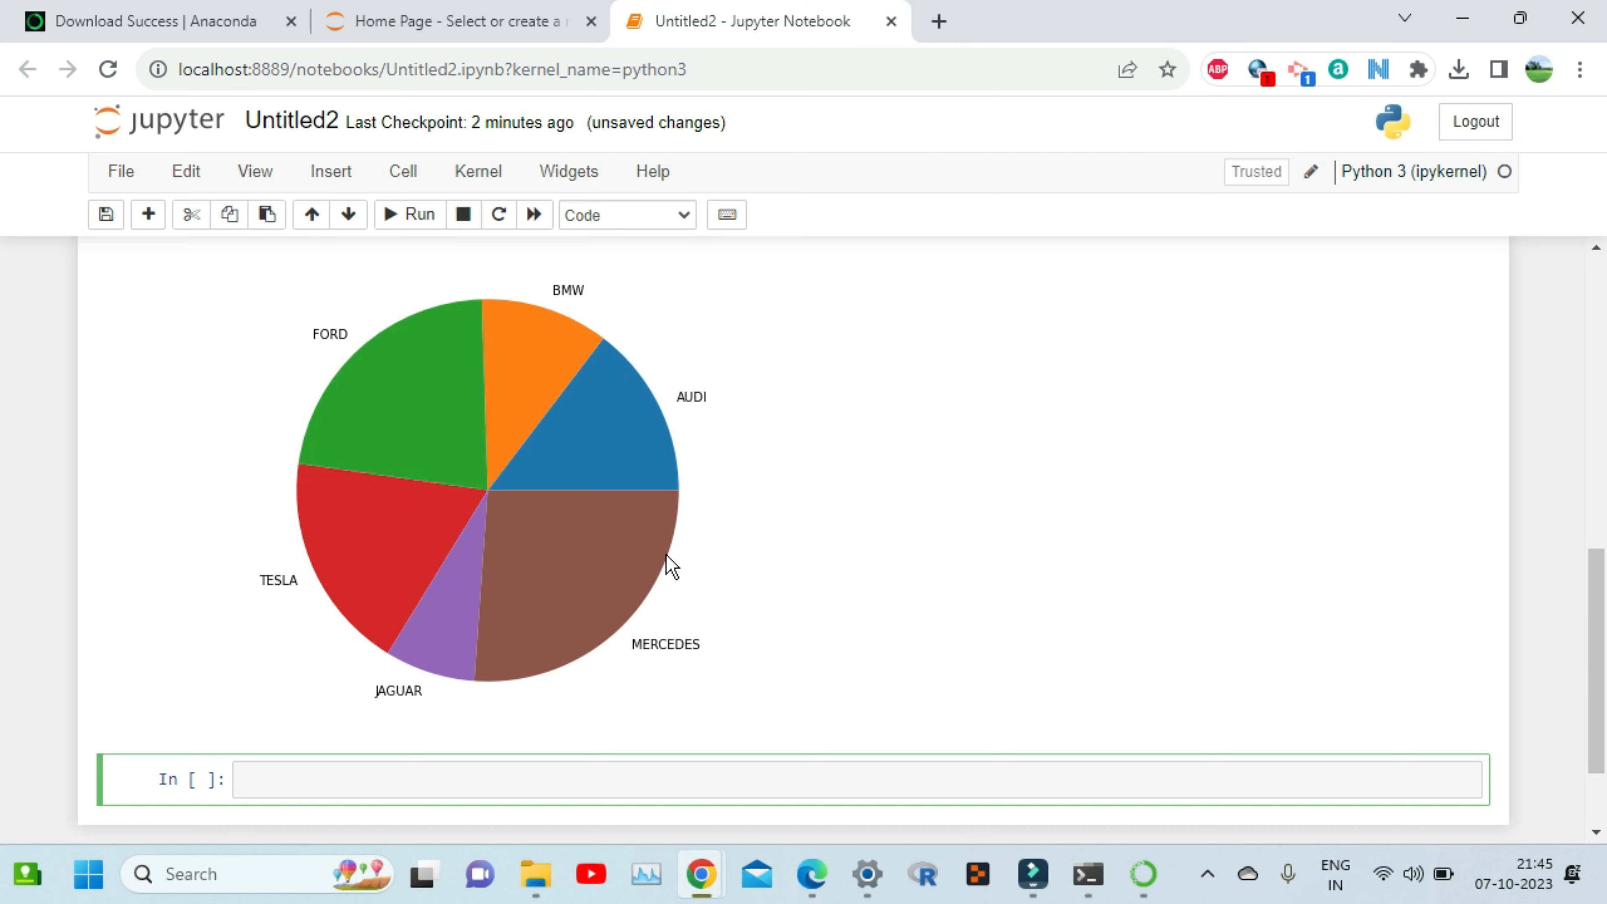
pyautogui.scroll(10, 665, 560)
pyautogui.scroll(-8, 655, 570)
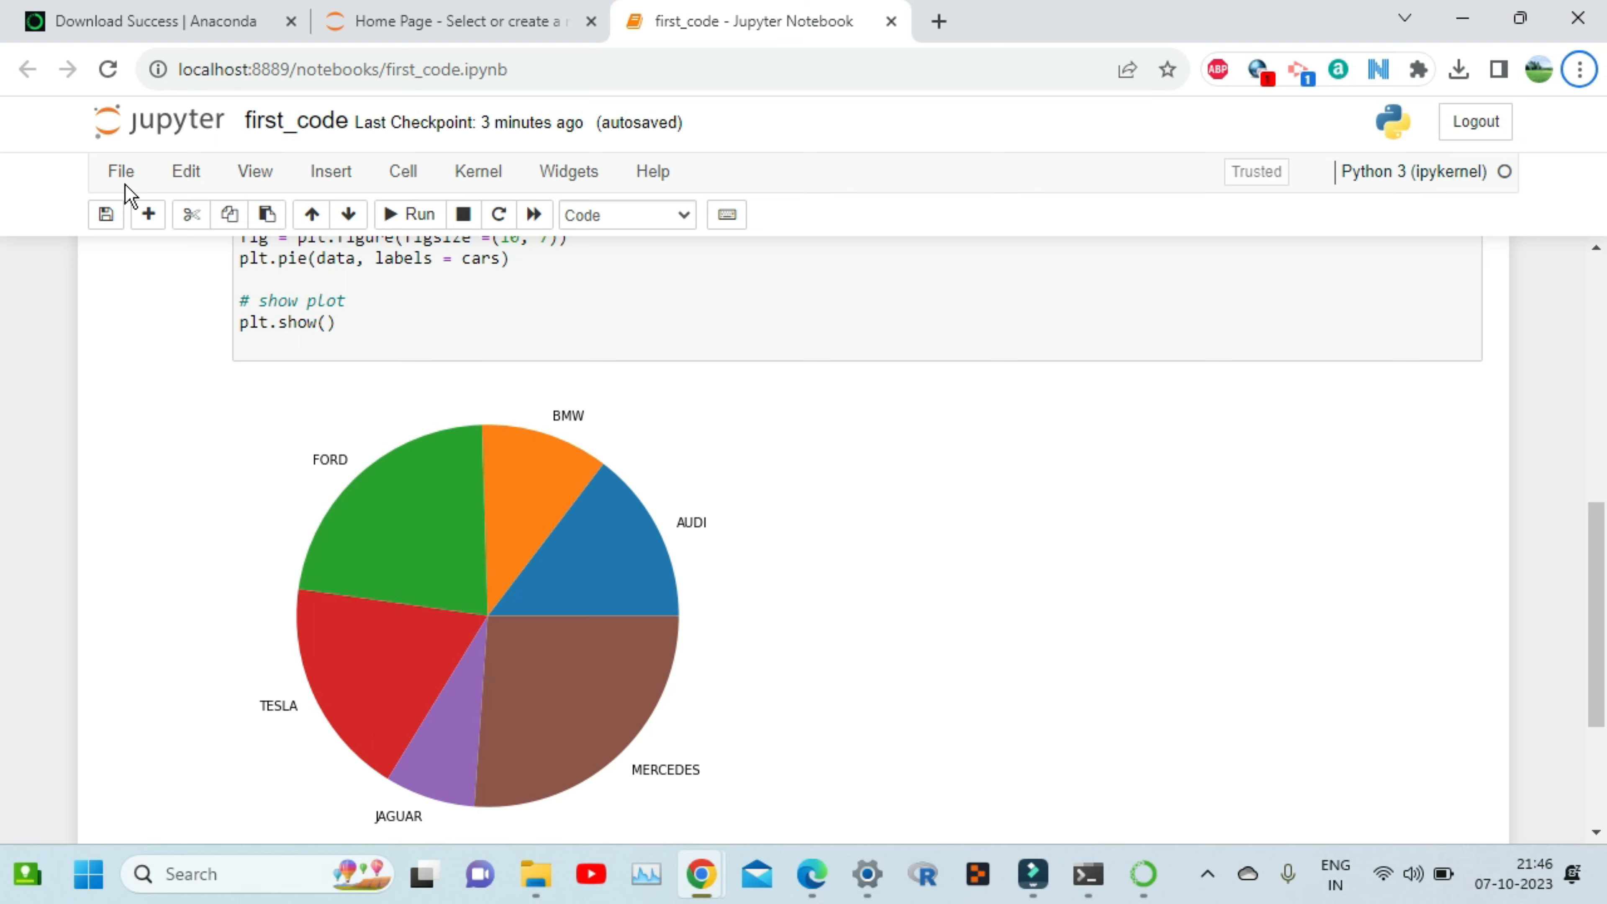
# - Download the notebook as a Python (.py) file named first_code into the Youtube folder
pyautogui.click(122, 179)
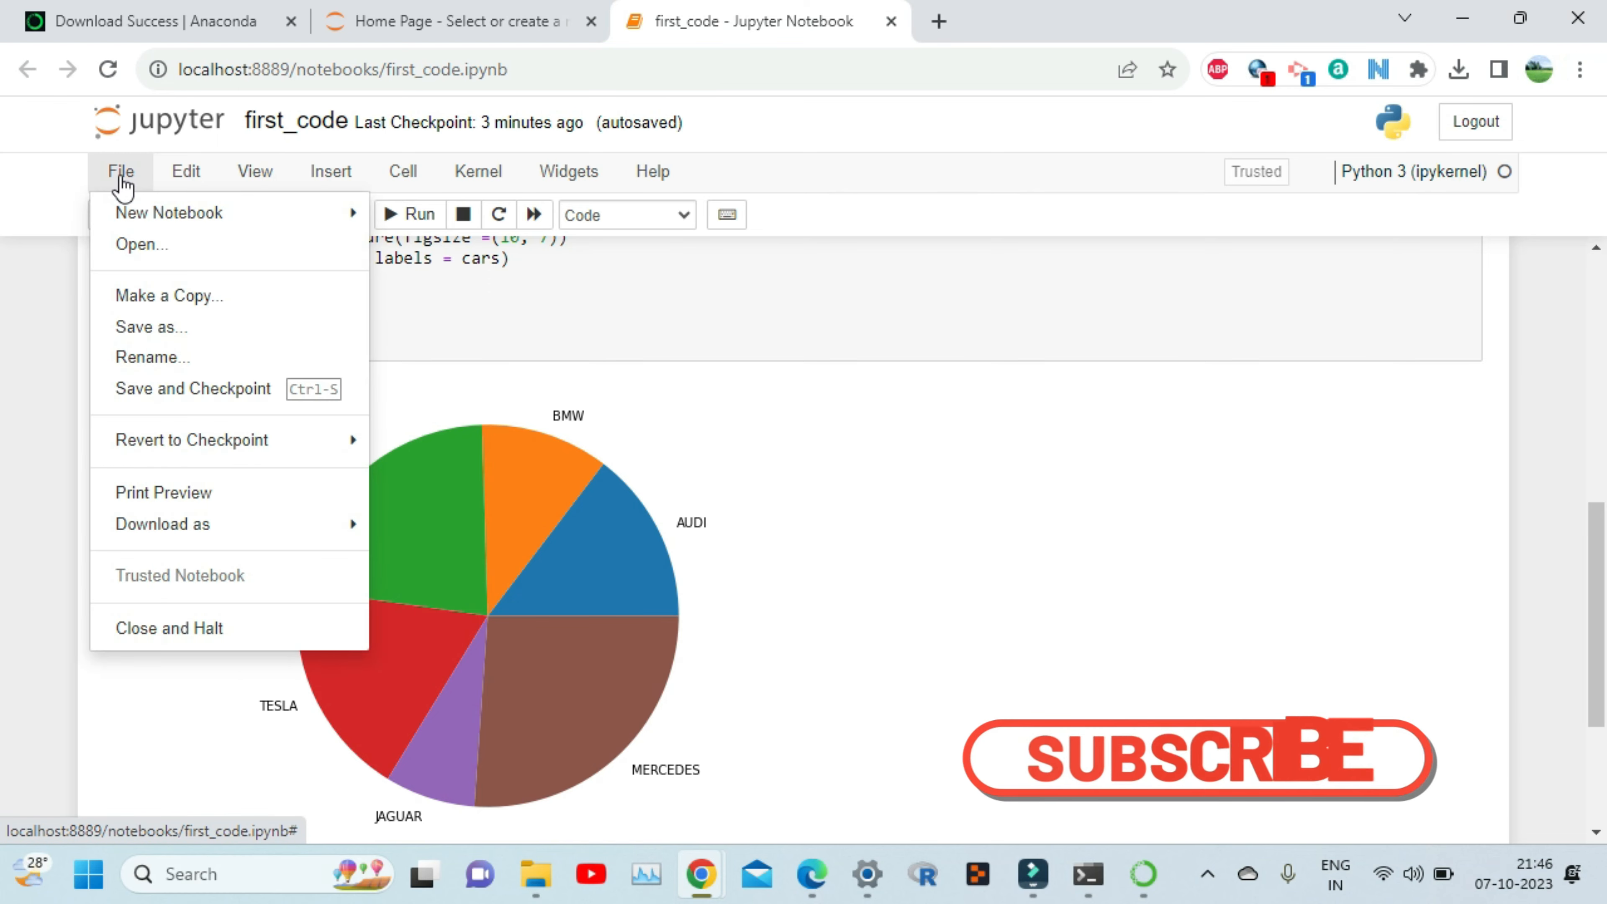
pyautogui.moveTo(258, 531)
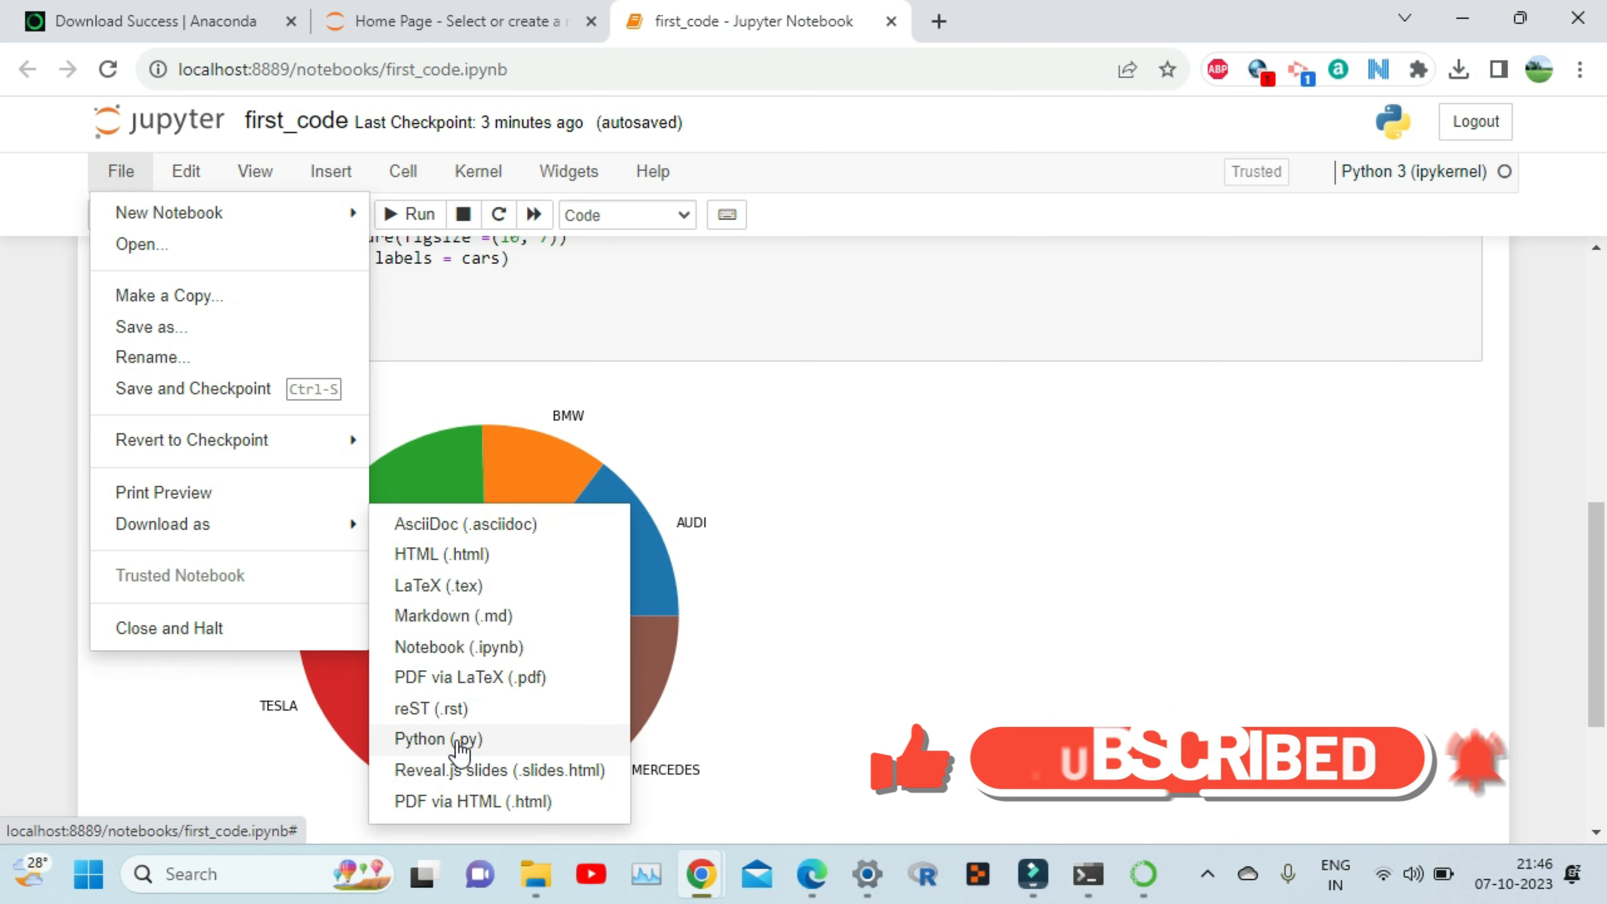
pyautogui.click(443, 738)
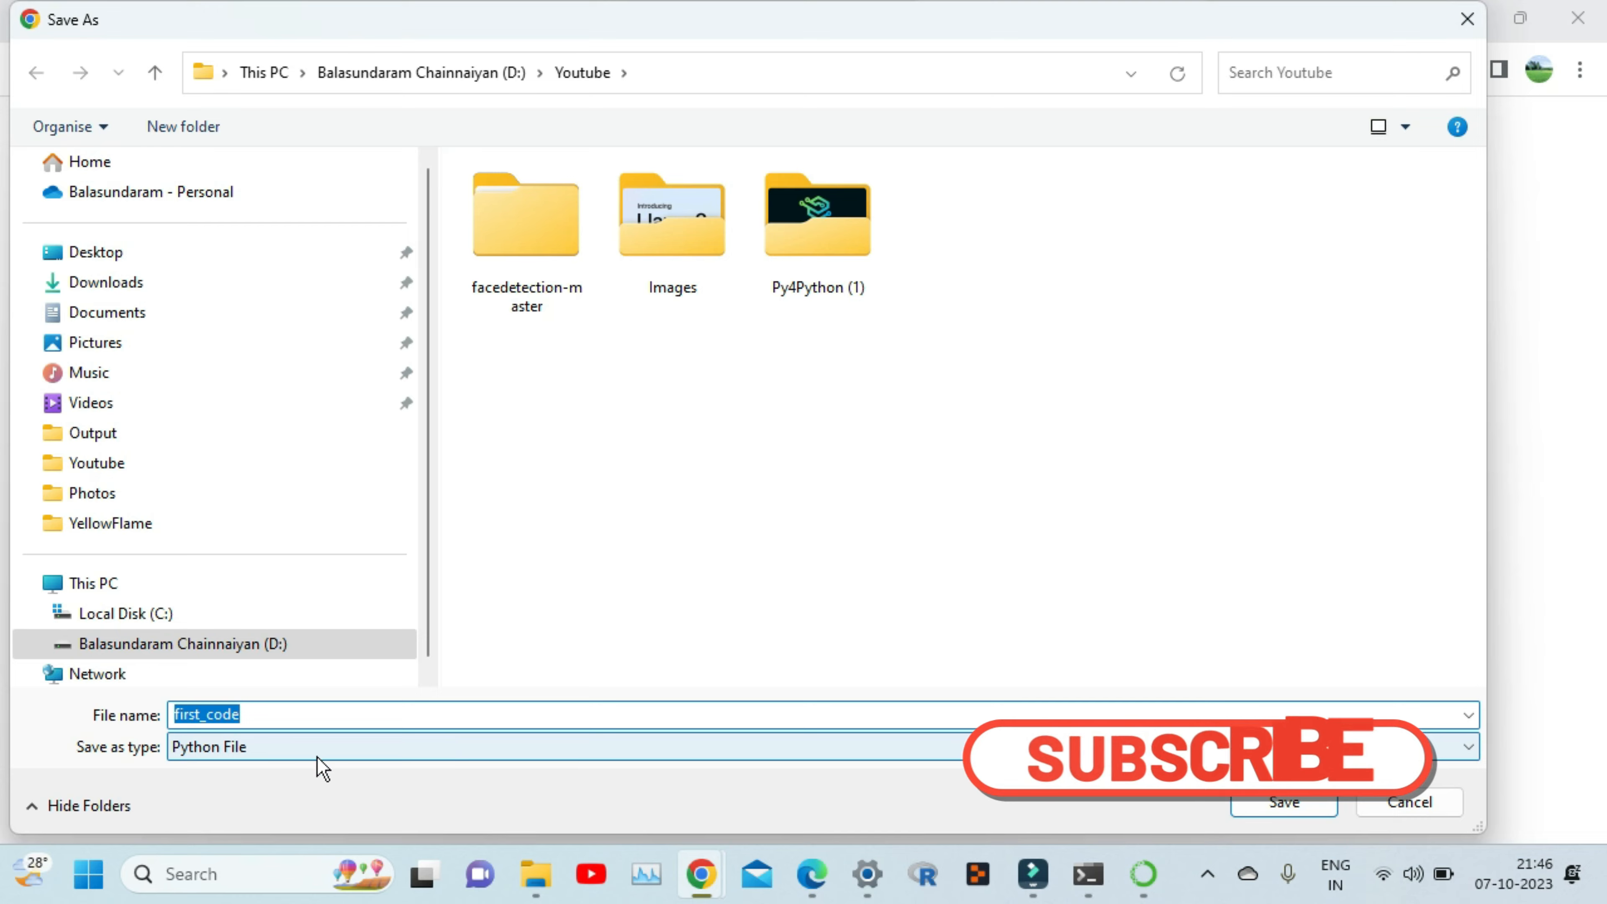
pyautogui.click(1263, 802)
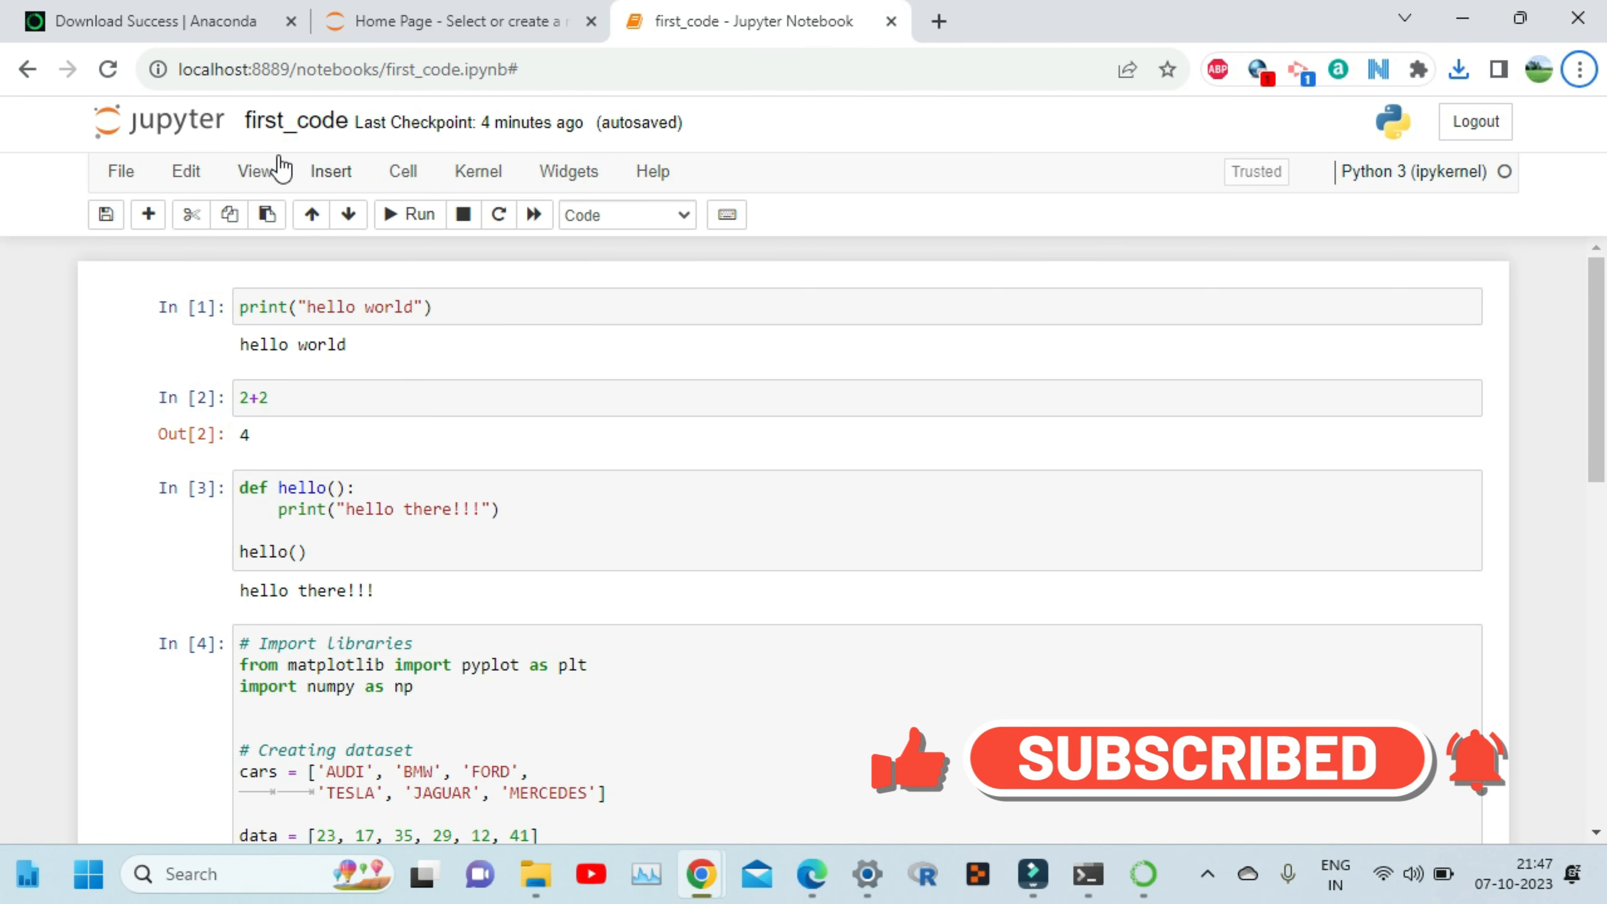
# - Log out of Jupyter Notebook and close the notebook and Jupyter Home Page browser tabs
pyautogui.click(1459, 119)
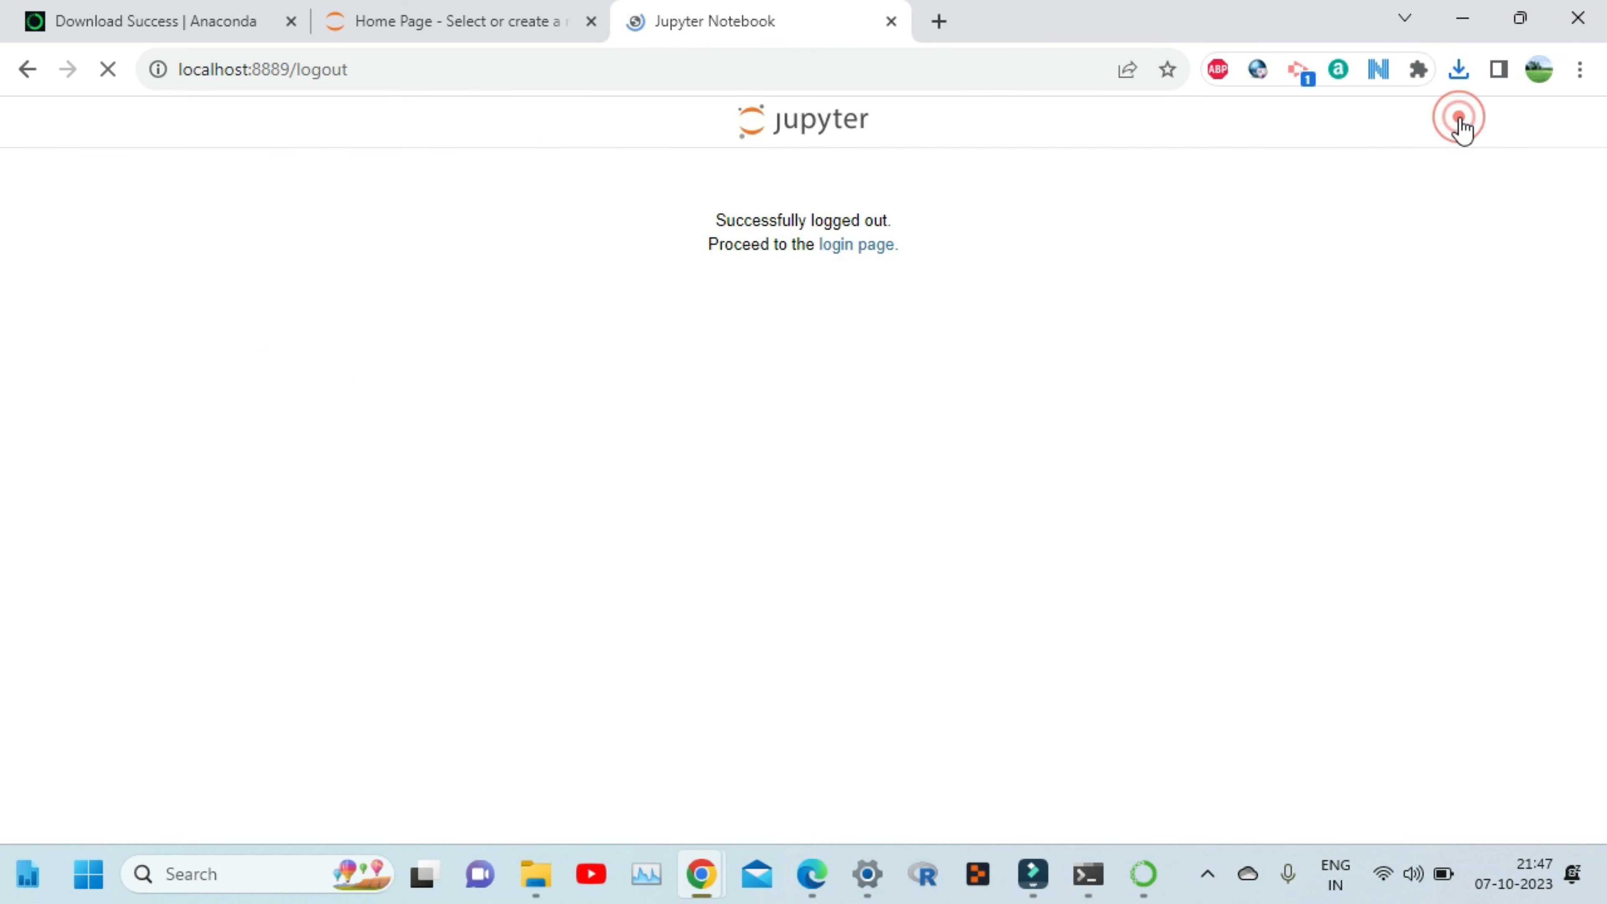
pyautogui.click(892, 22)
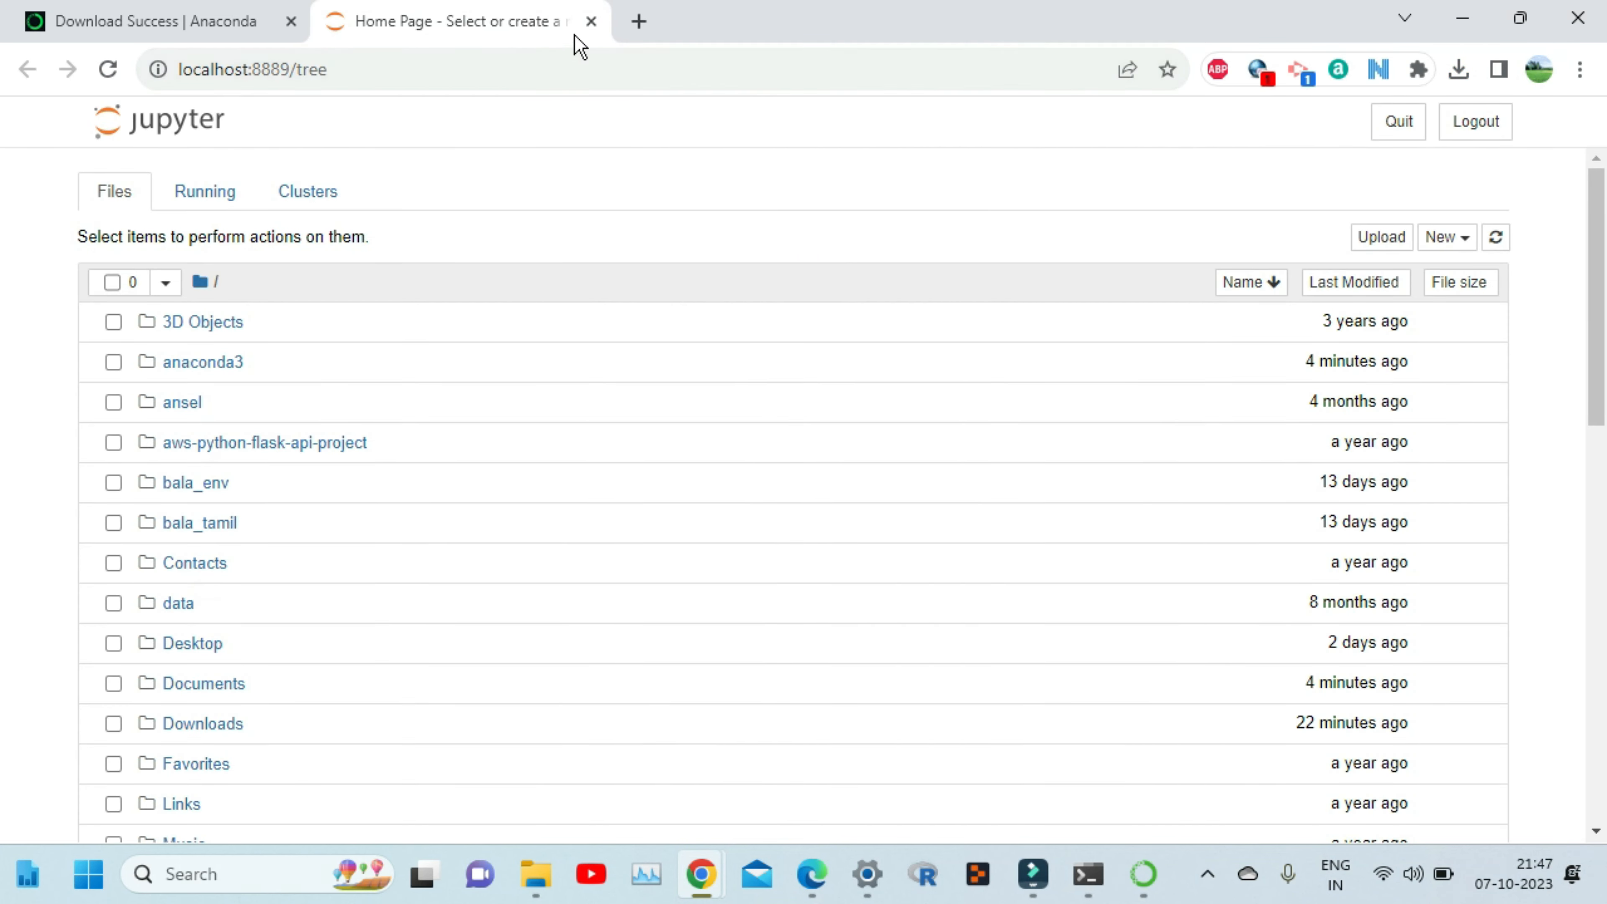
pyautogui.click(590, 21)
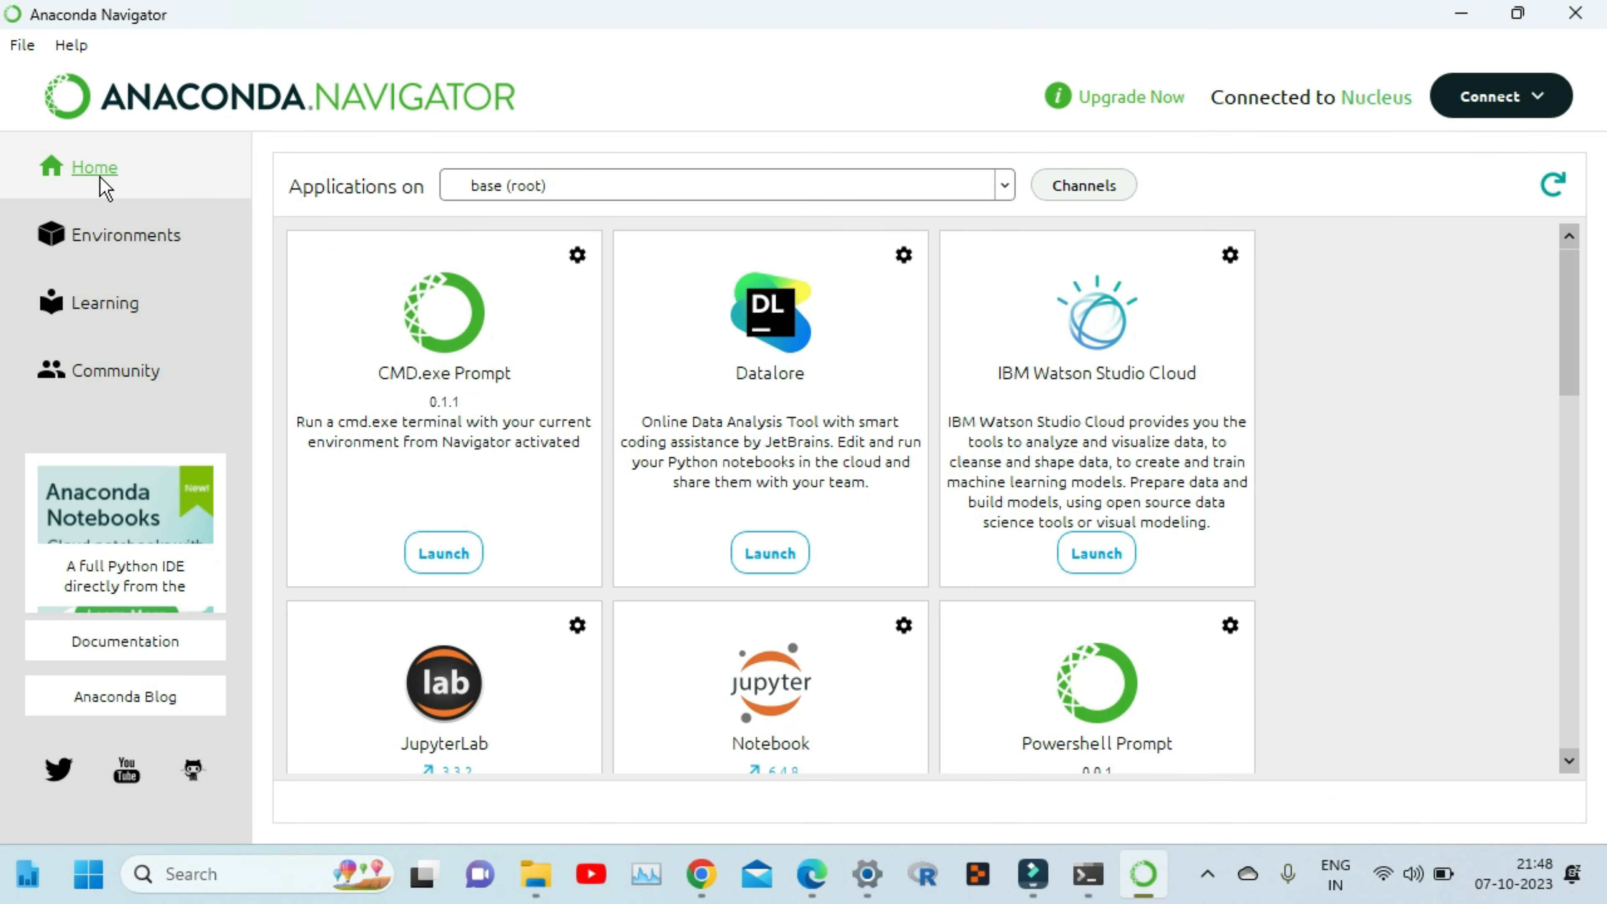
# - In Anaconda Navigator, create a new environment named my_first_env with Python 3.9.18
pyautogui.click(107, 240)
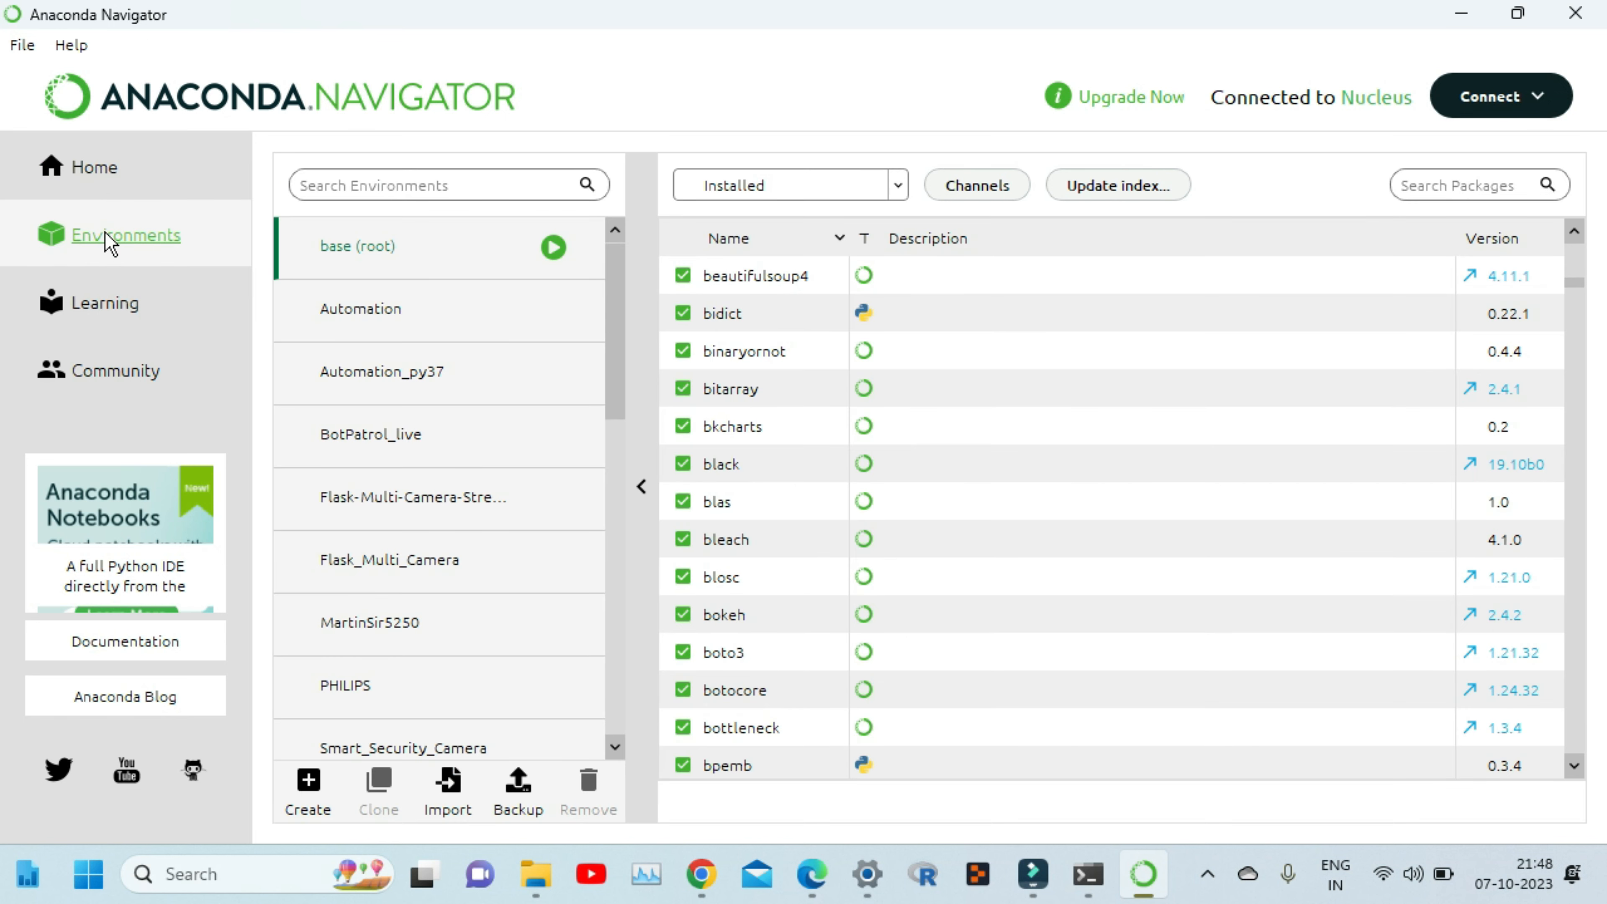
pyautogui.click(310, 785)
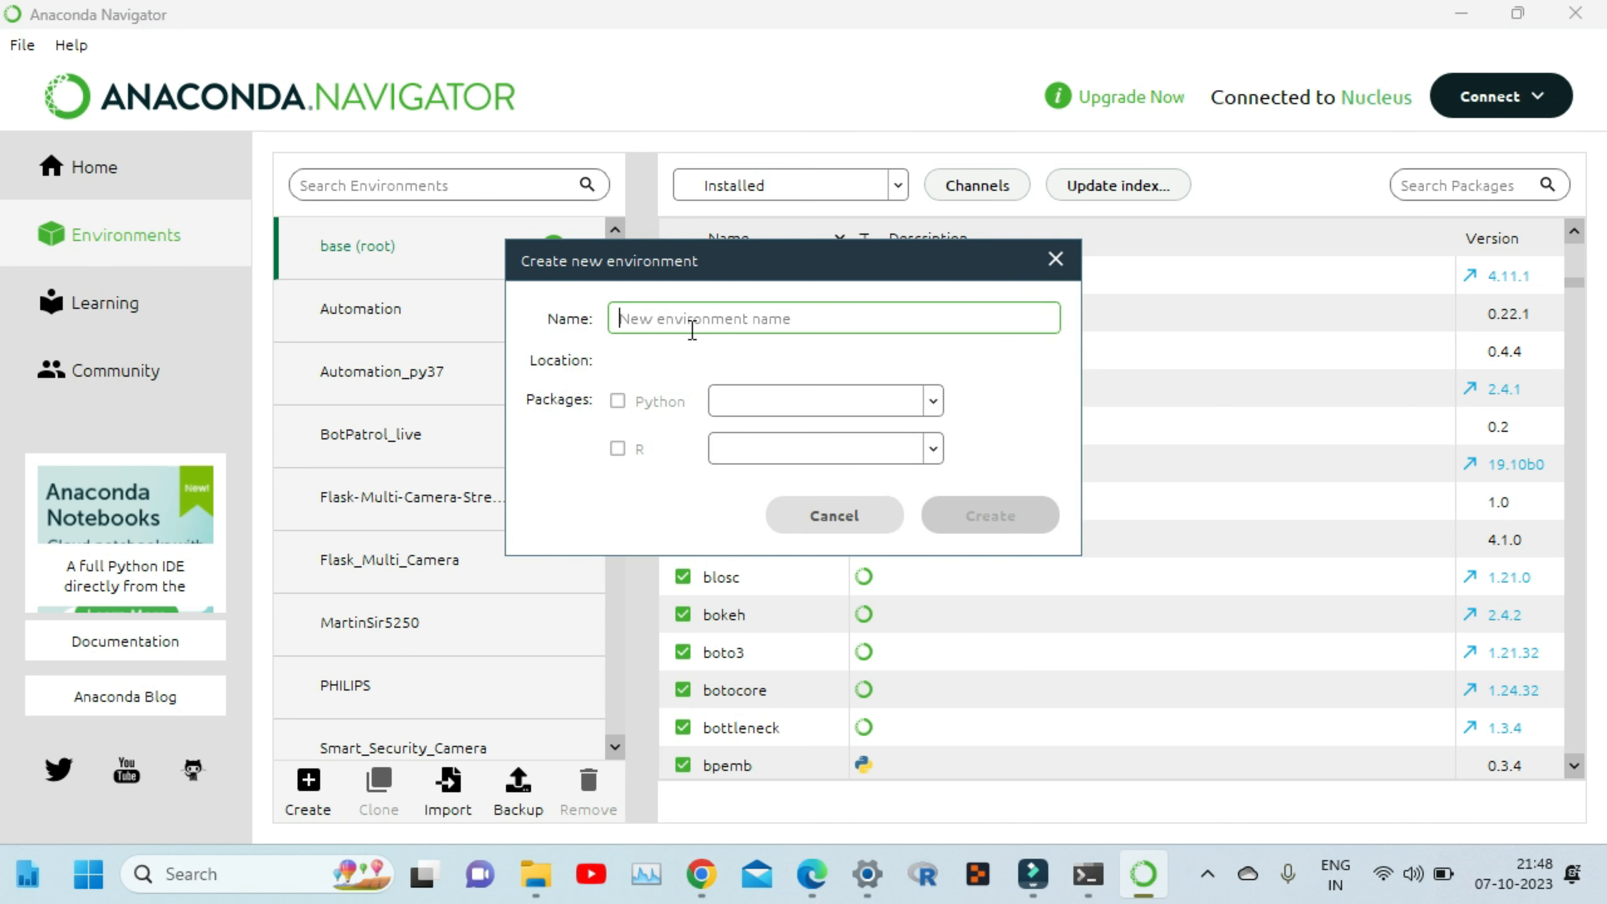
pyautogui.write('my_first_e')
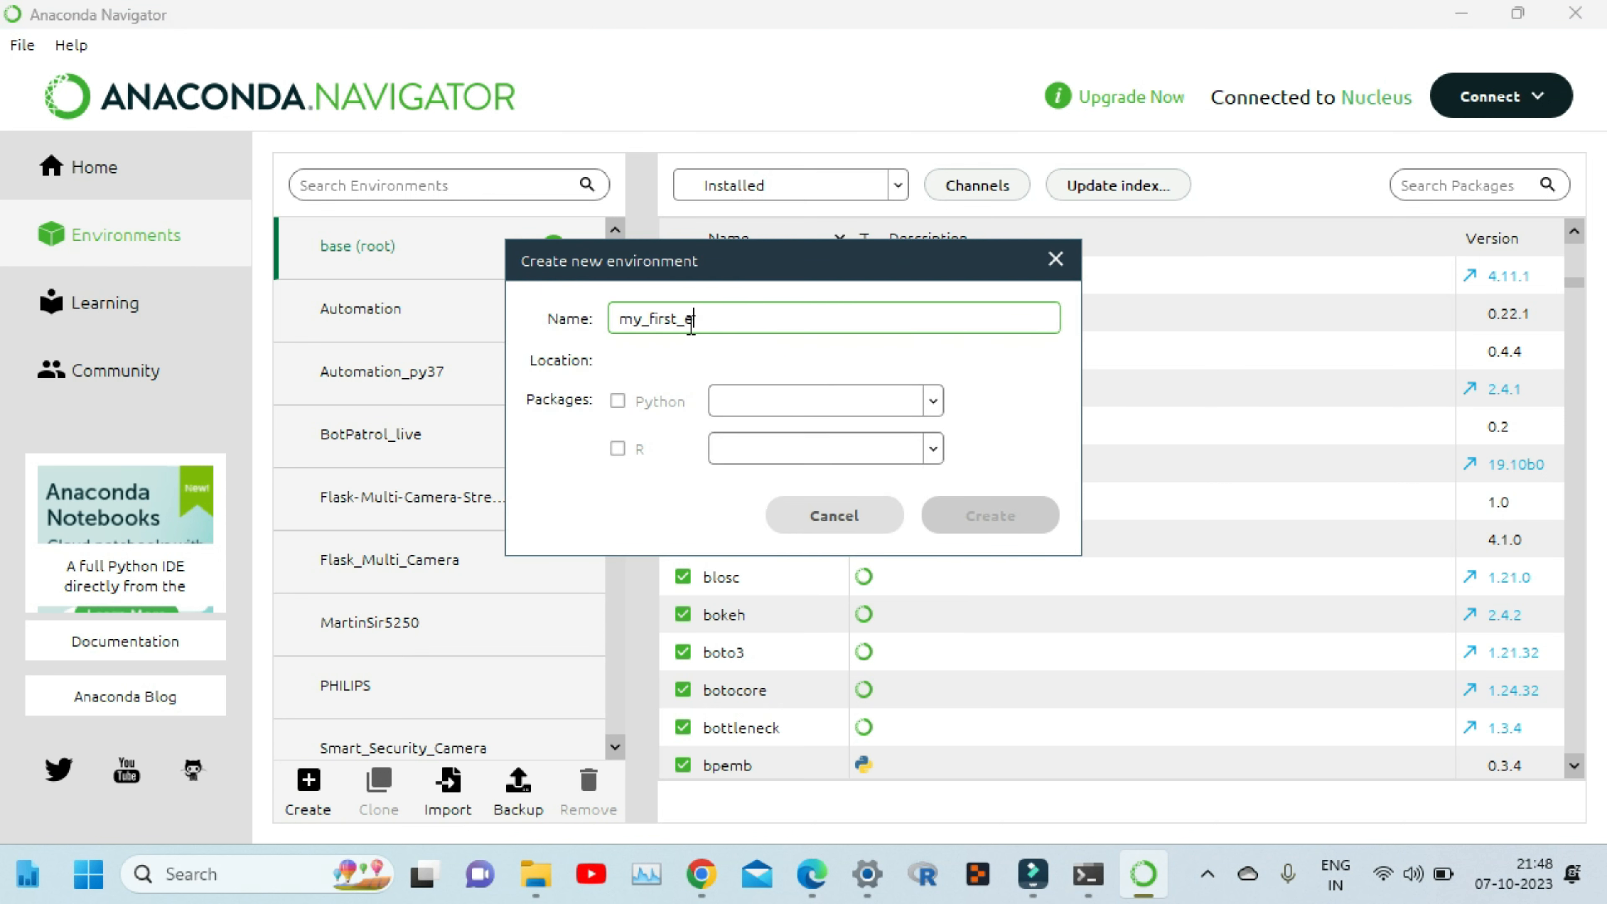
pyautogui.write('nv')
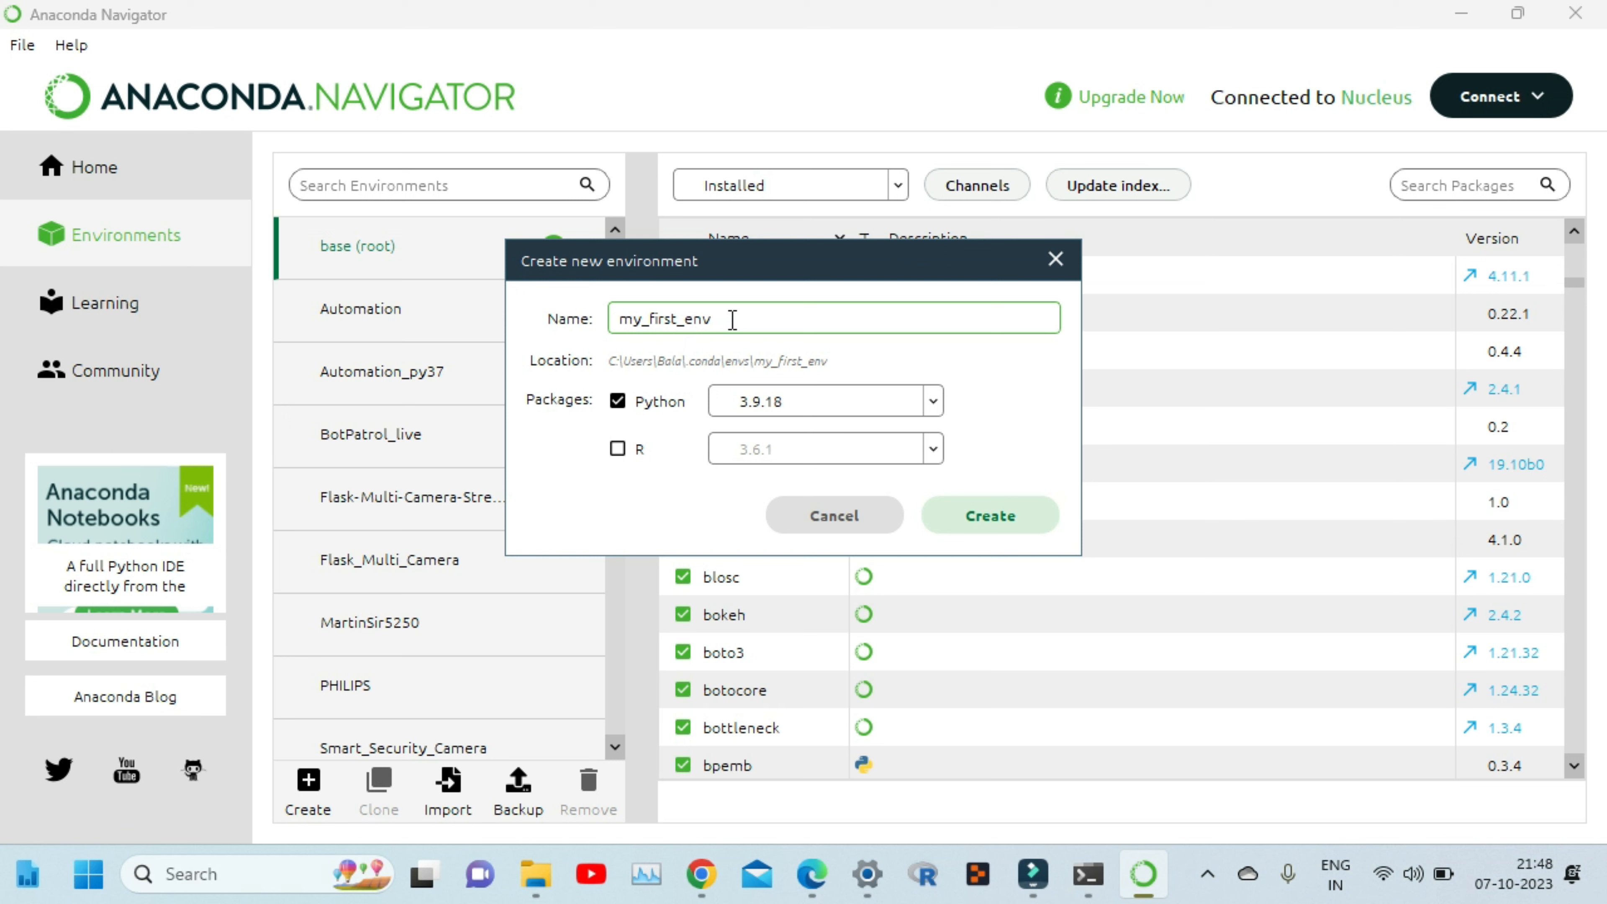
pyautogui.click(933, 402)
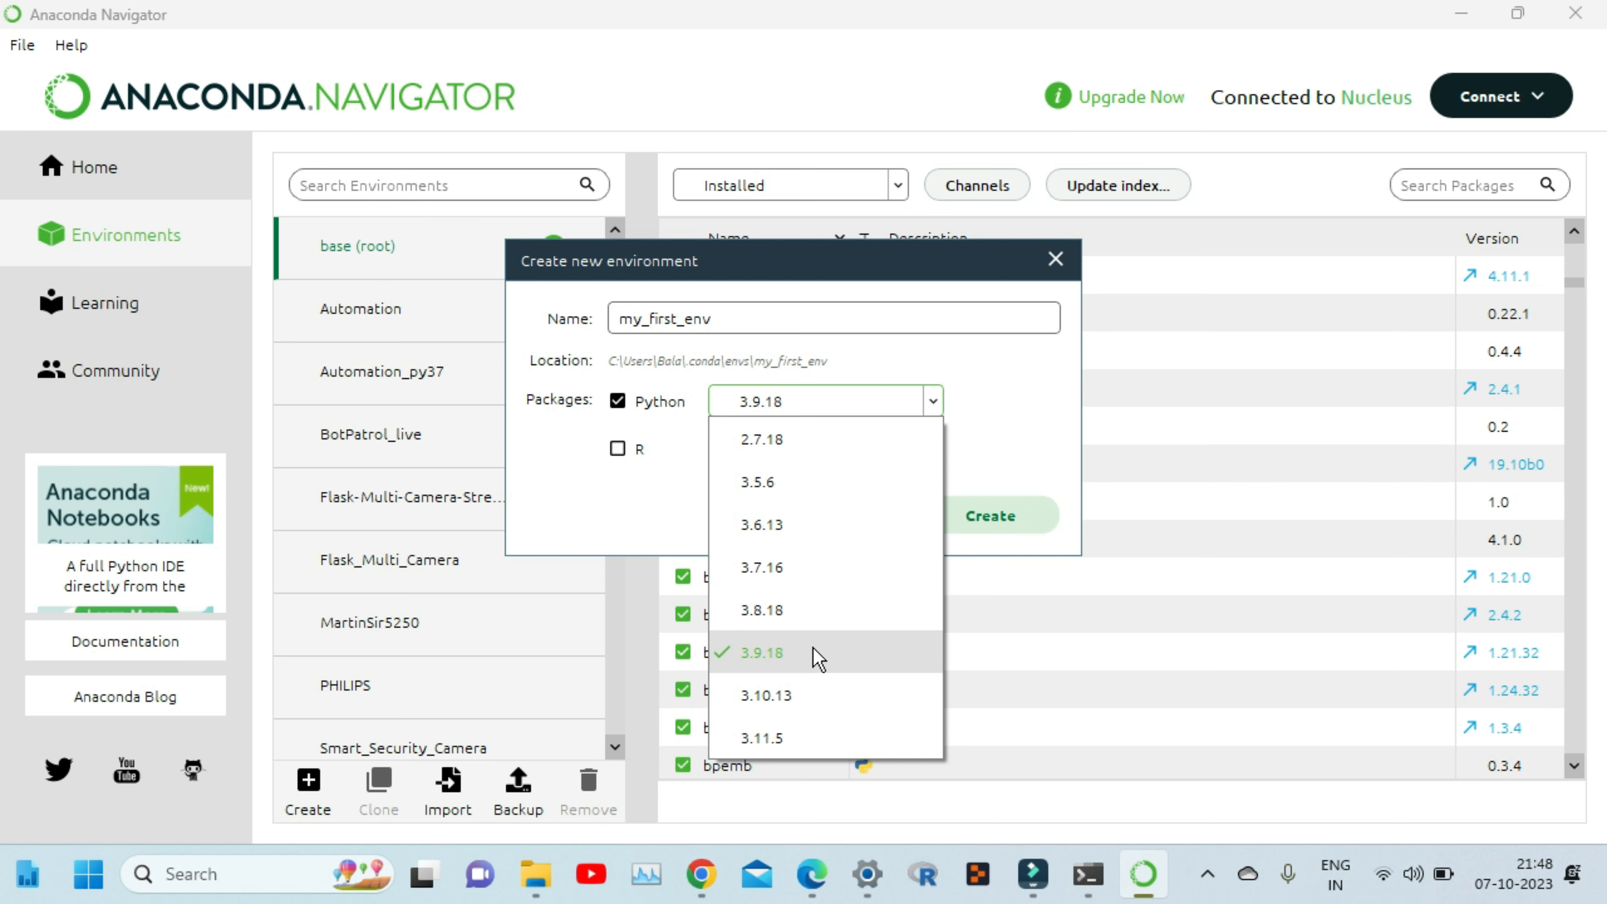
pyautogui.click(819, 659)
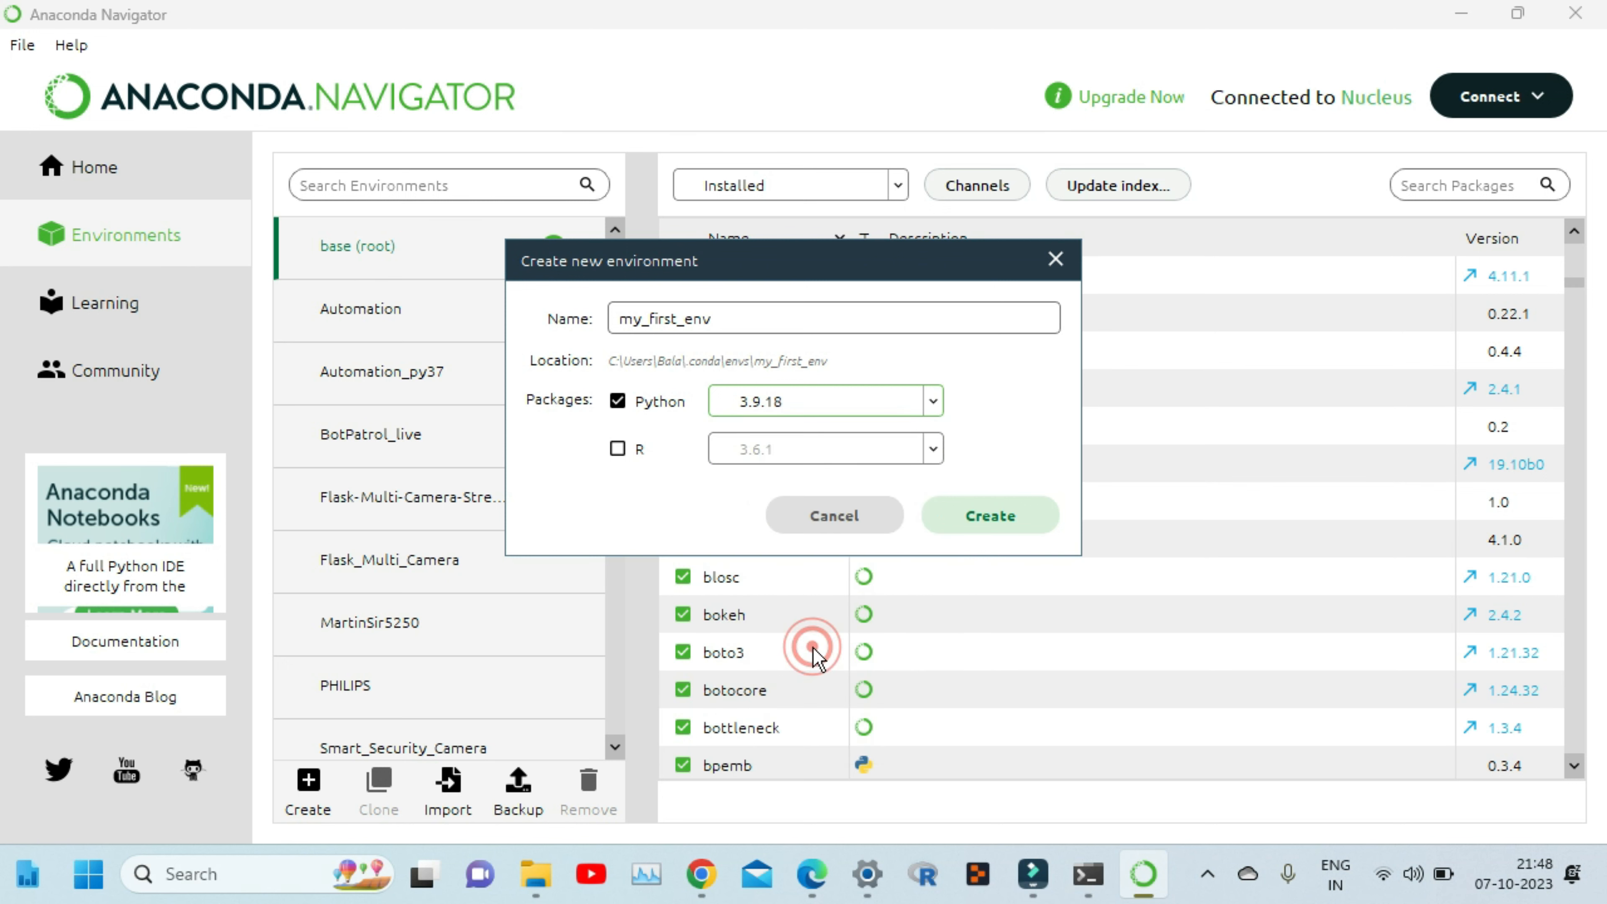
pyautogui.click(986, 530)
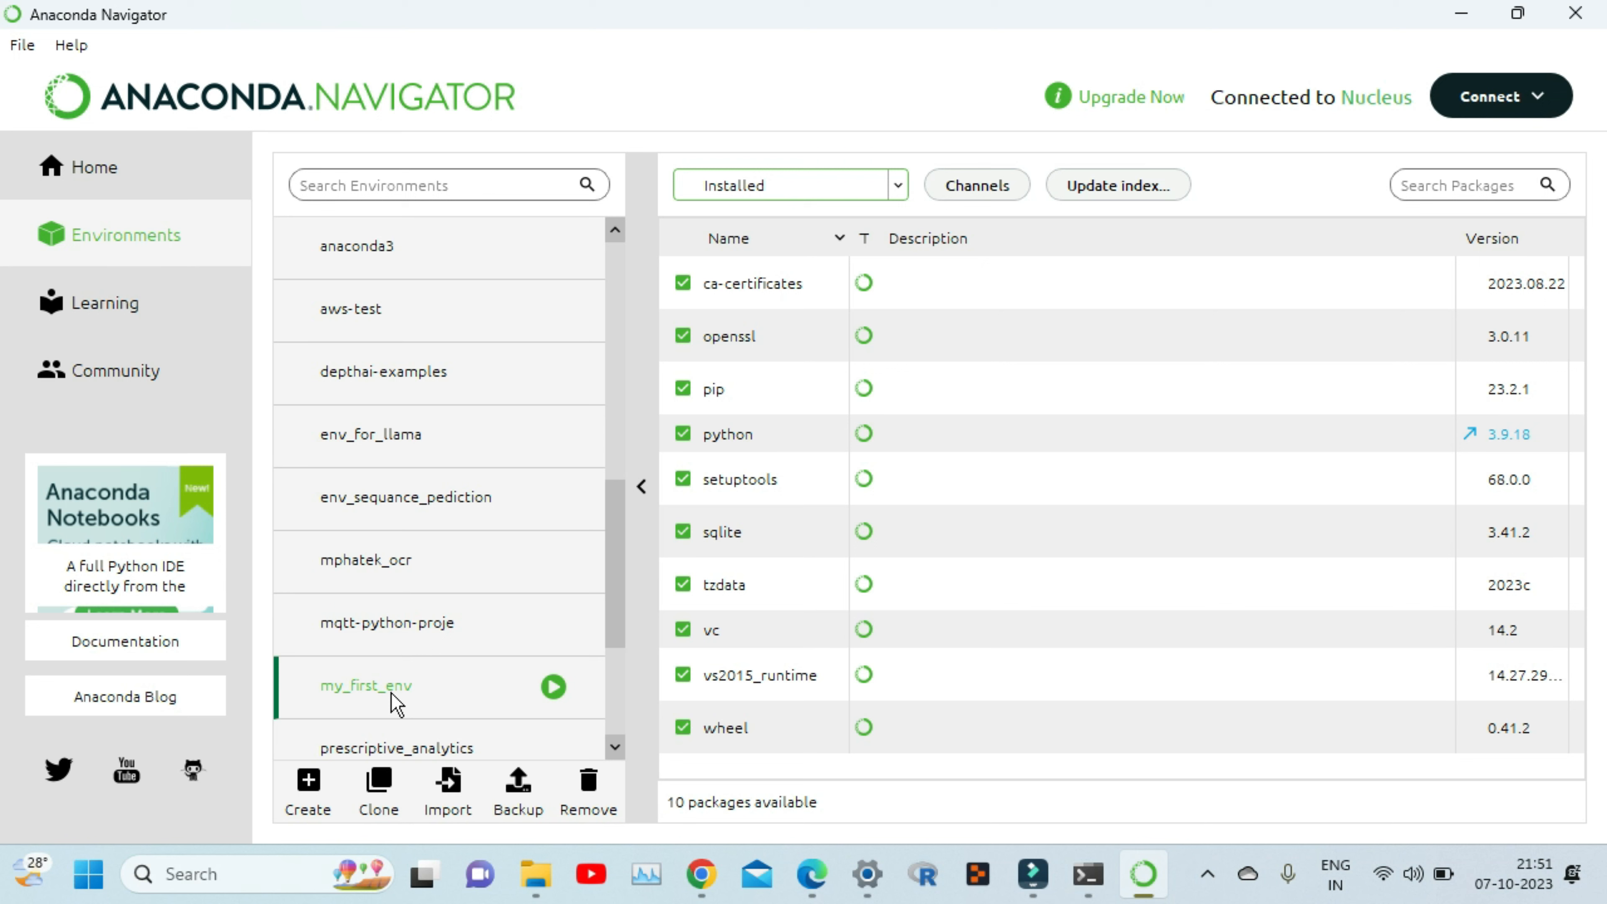
# - Open a terminal in the my_first_env environment and check that its prompt shows the environment name
pyautogui.click(554, 690)
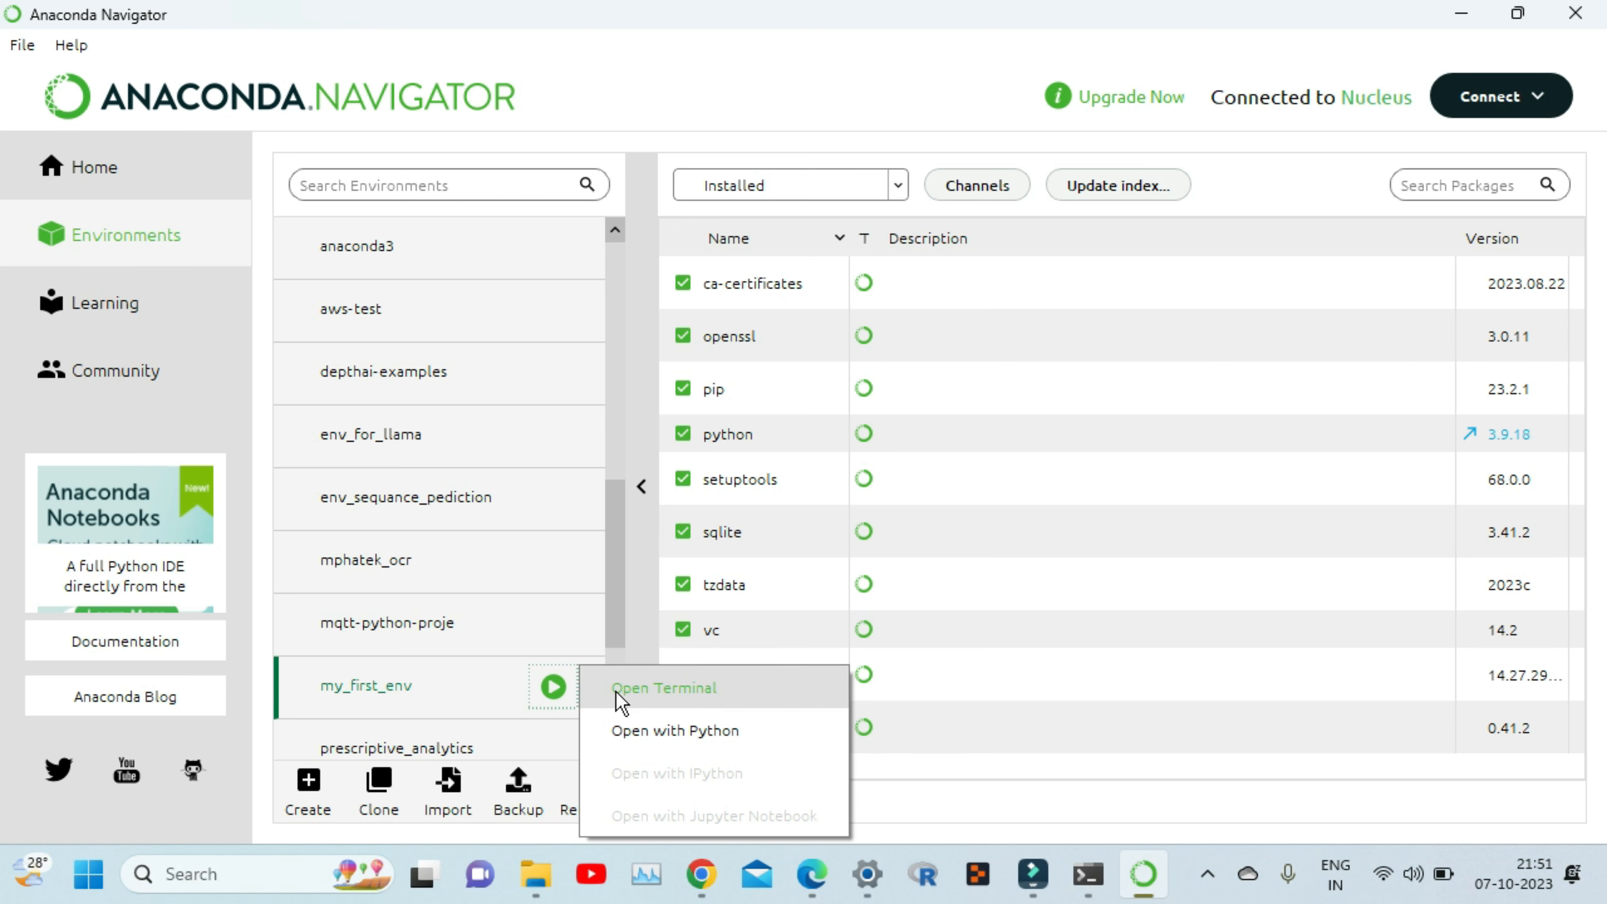
pyautogui.click(663, 688)
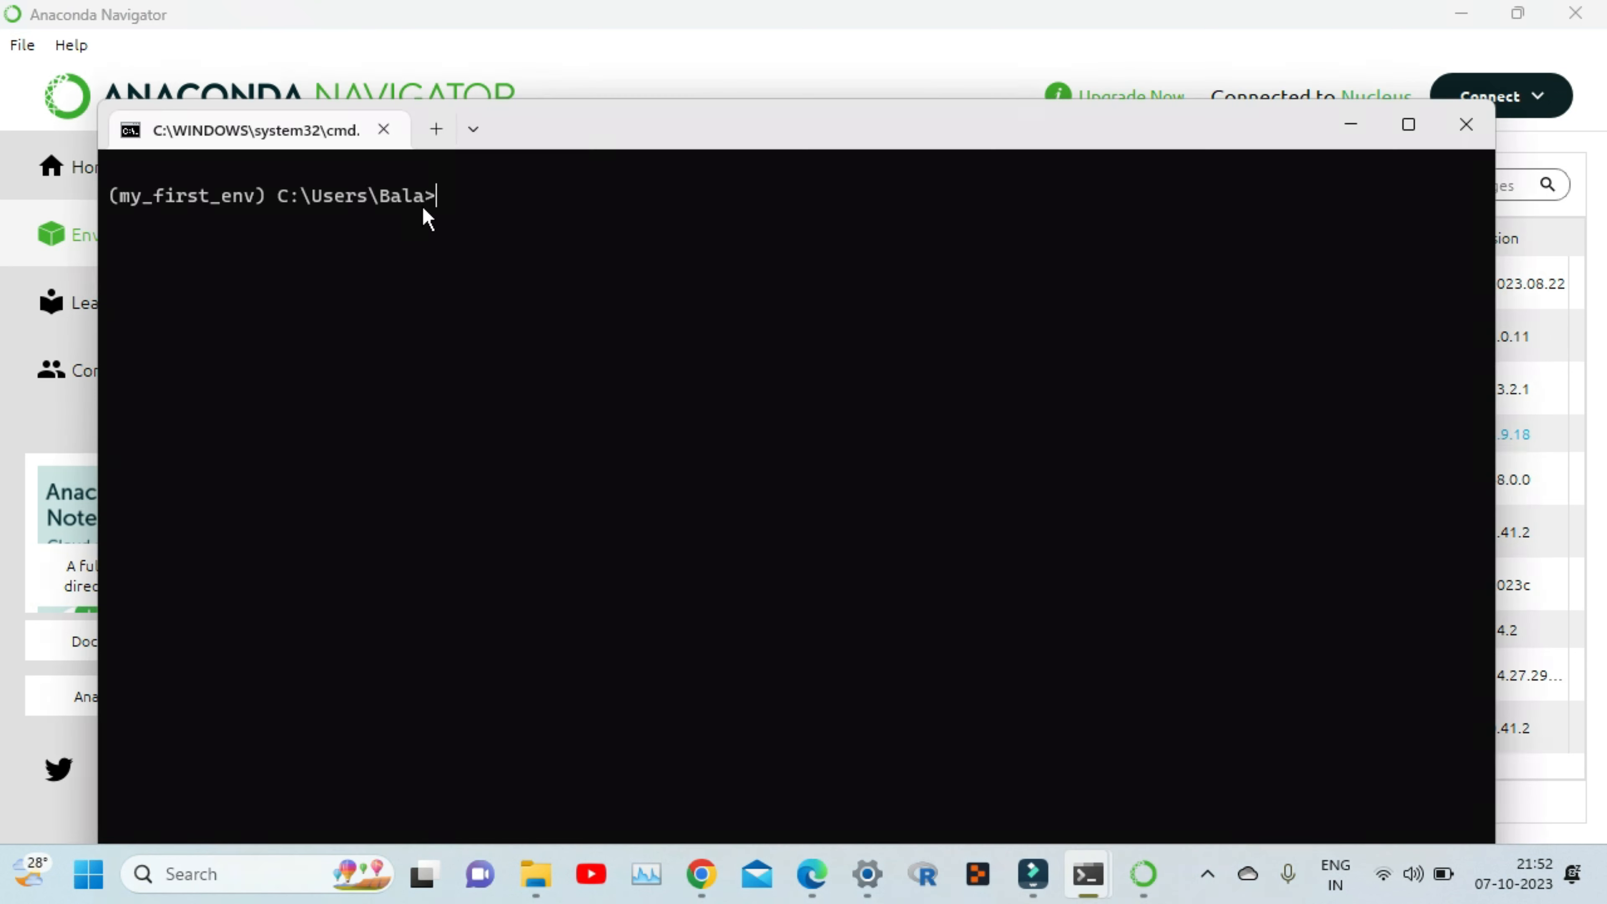
pyautogui.moveTo(118, 196); pyautogui.dragTo(260, 196)
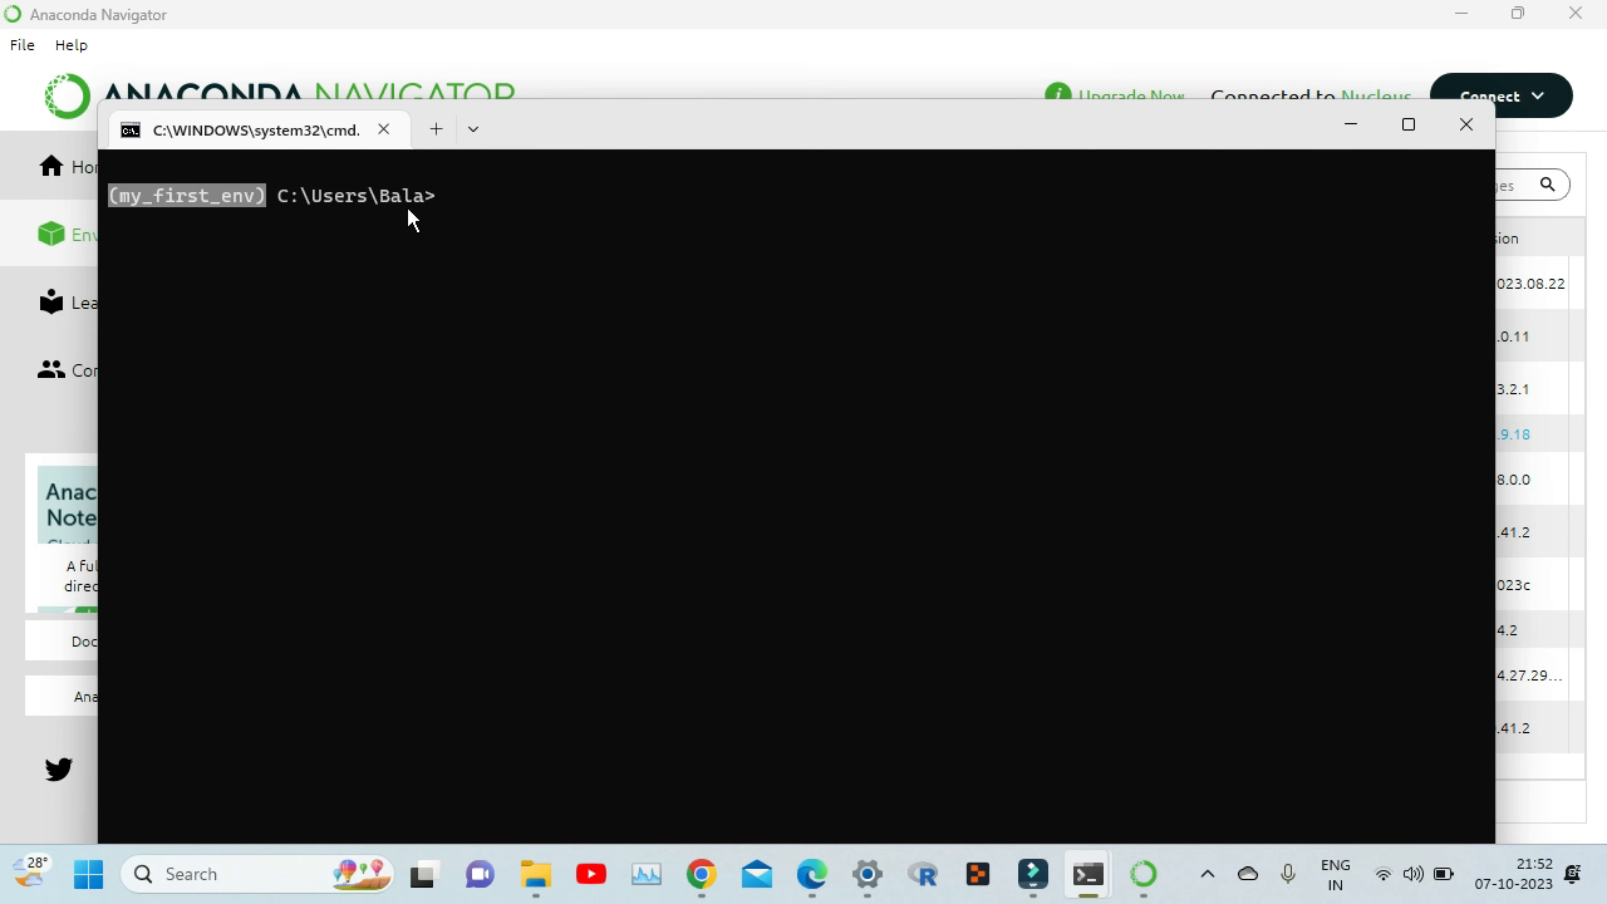
pyautogui.click(446, 199)
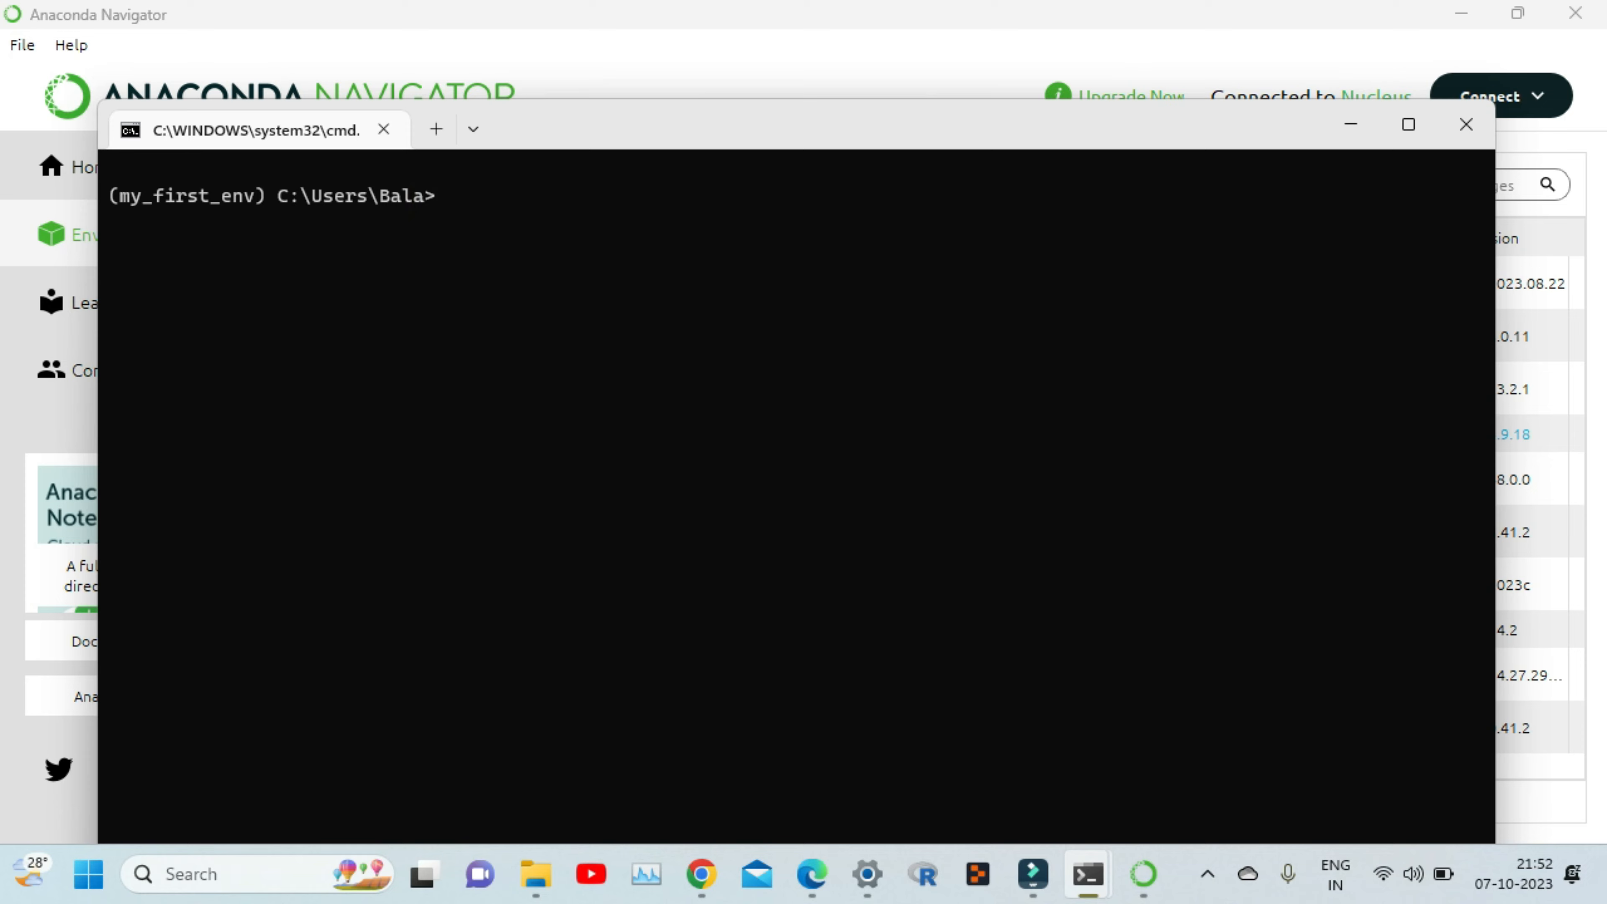
# - List the packages available in my_first_env with pip list and examine their names and versions
pyautogui.write('pip list')
pyautogui.press('Return')
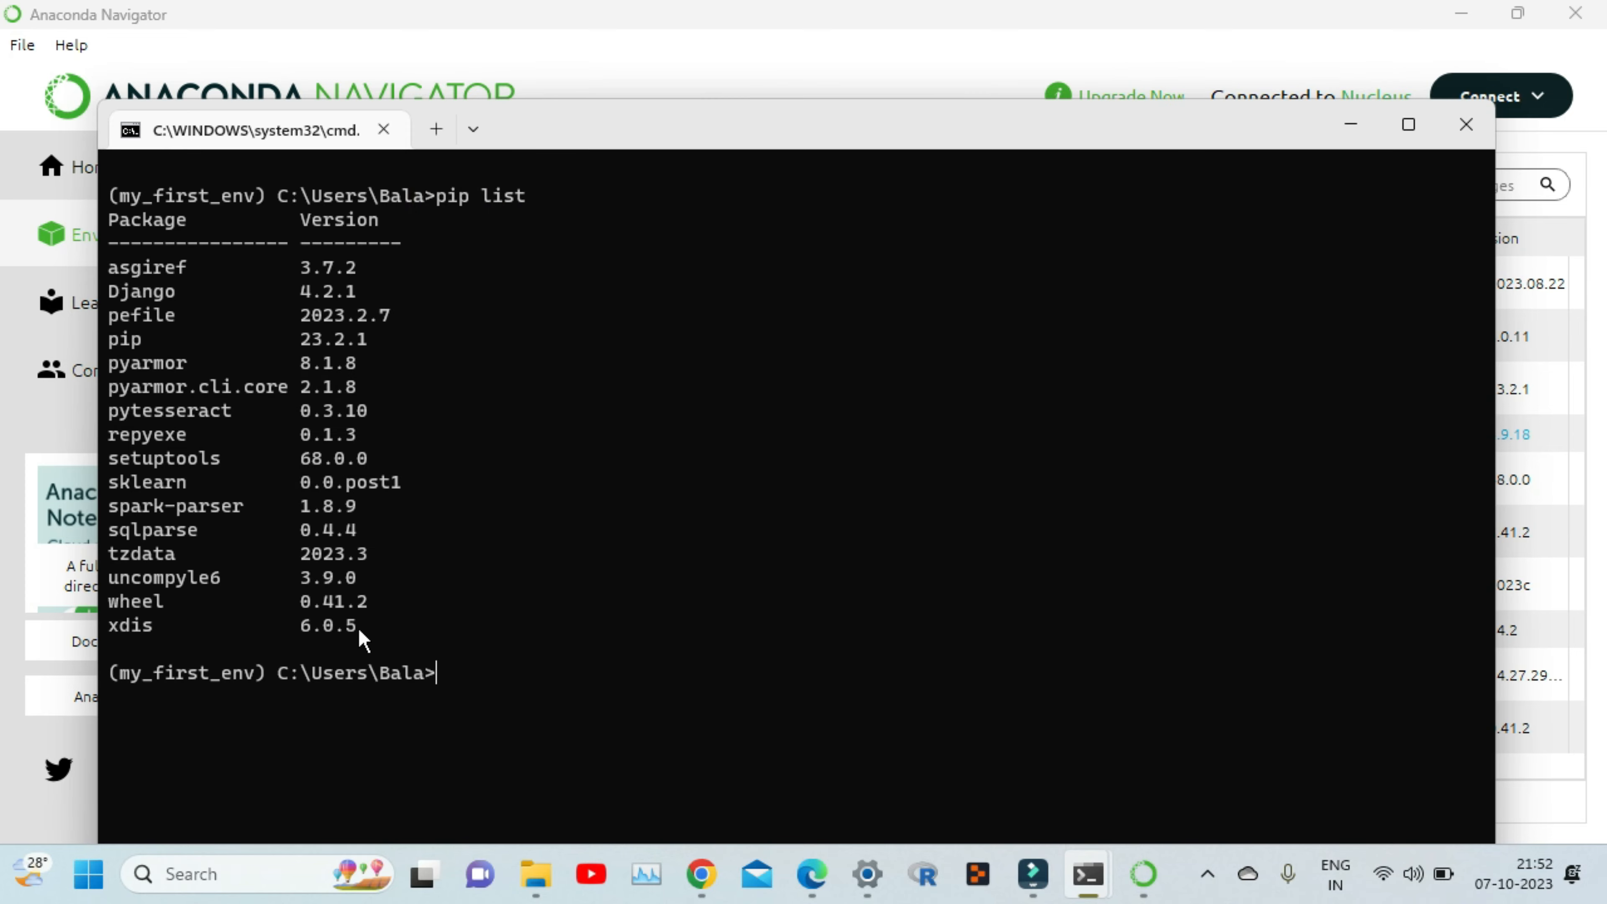
pyautogui.moveTo(365, 633); pyautogui.dragTo(103, 264)
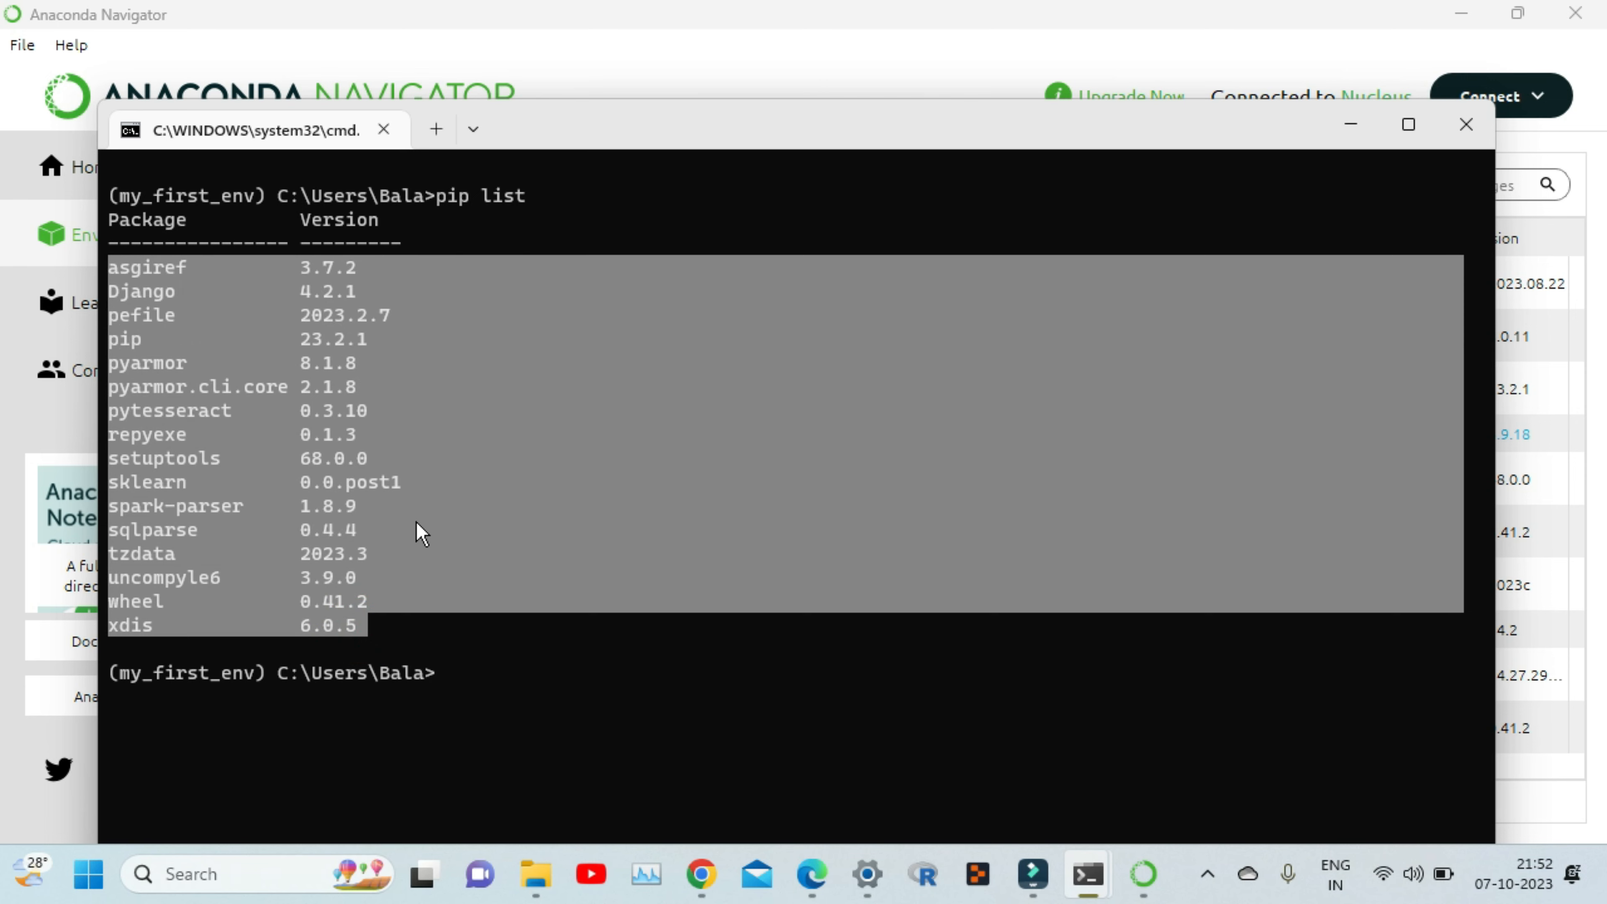
pyautogui.rightClick(369, 626)
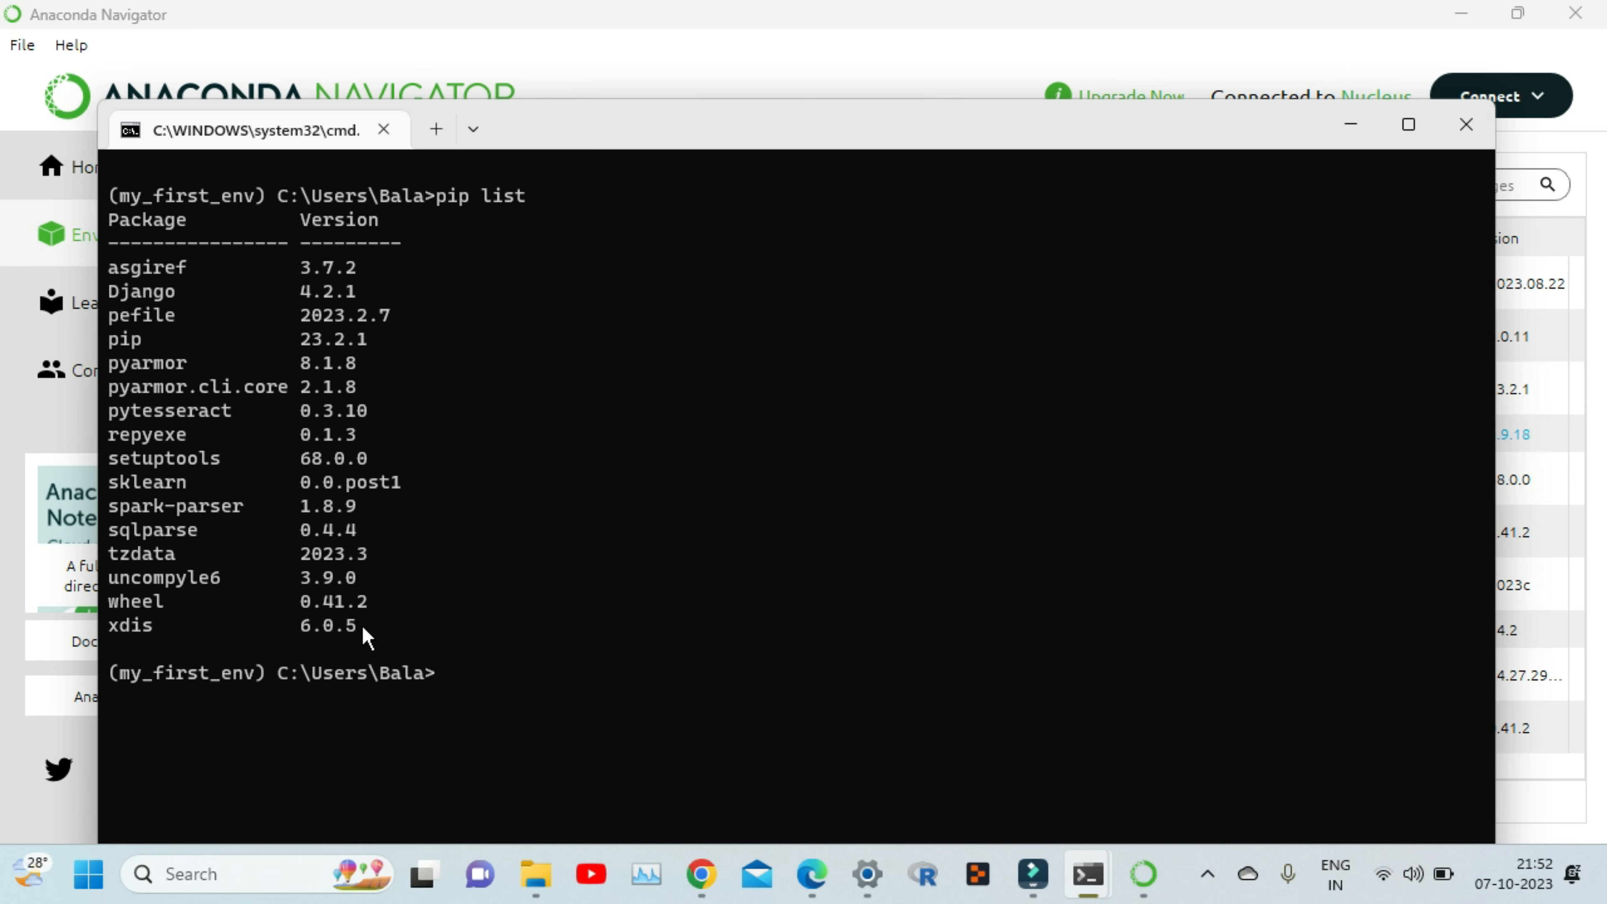
pyautogui.moveTo(364, 628); pyautogui.dragTo(102, 266)
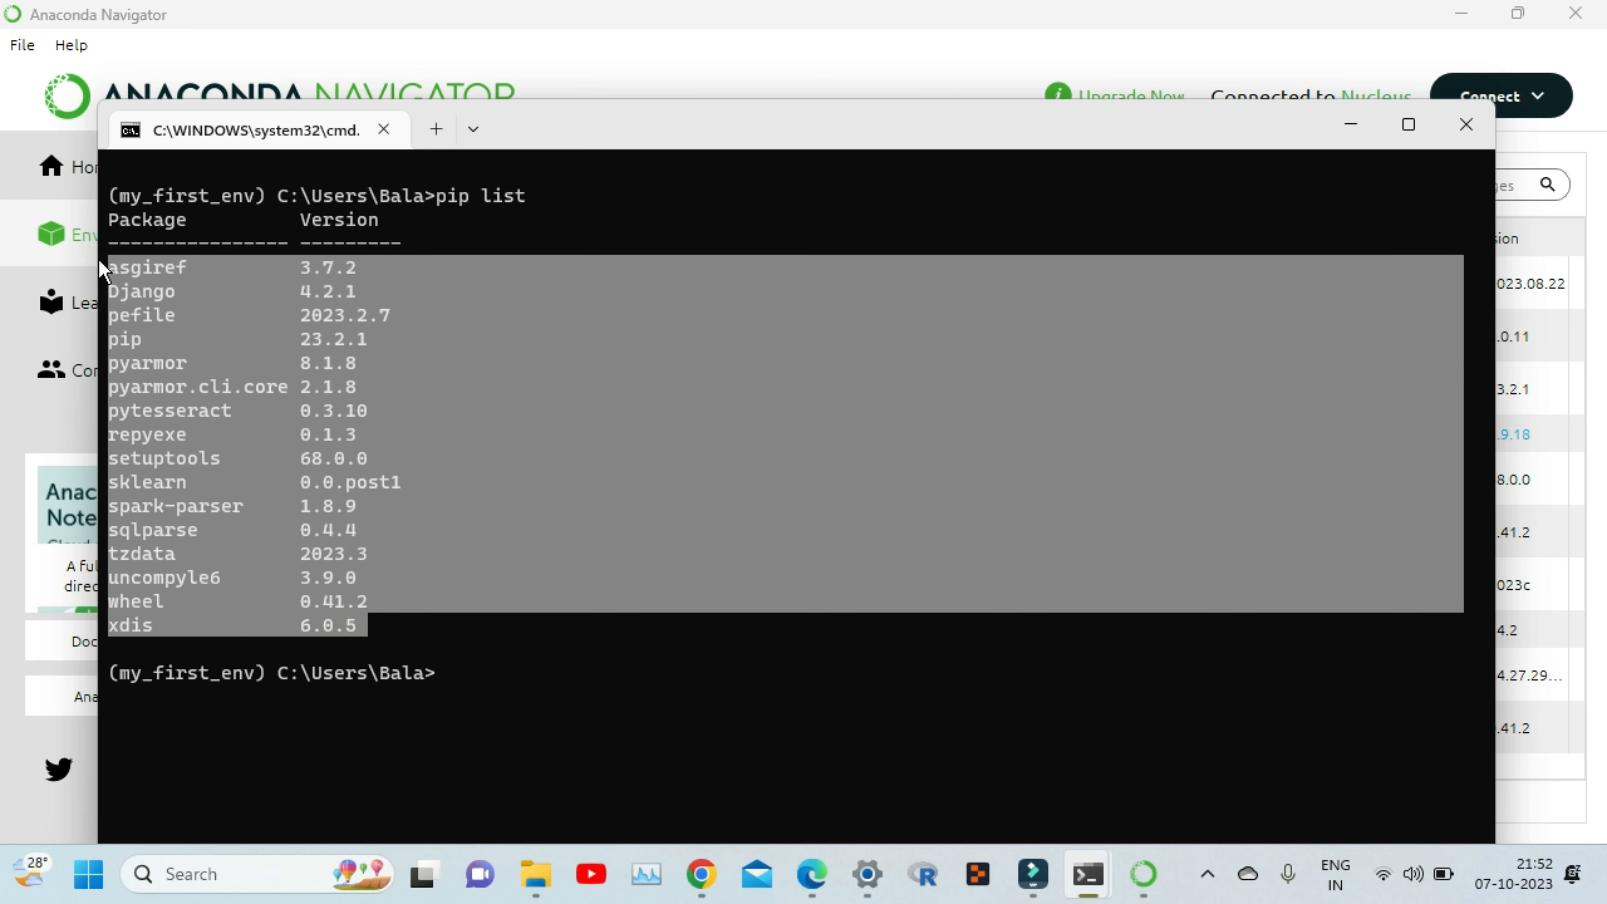
pyautogui.rightClick(379, 630)
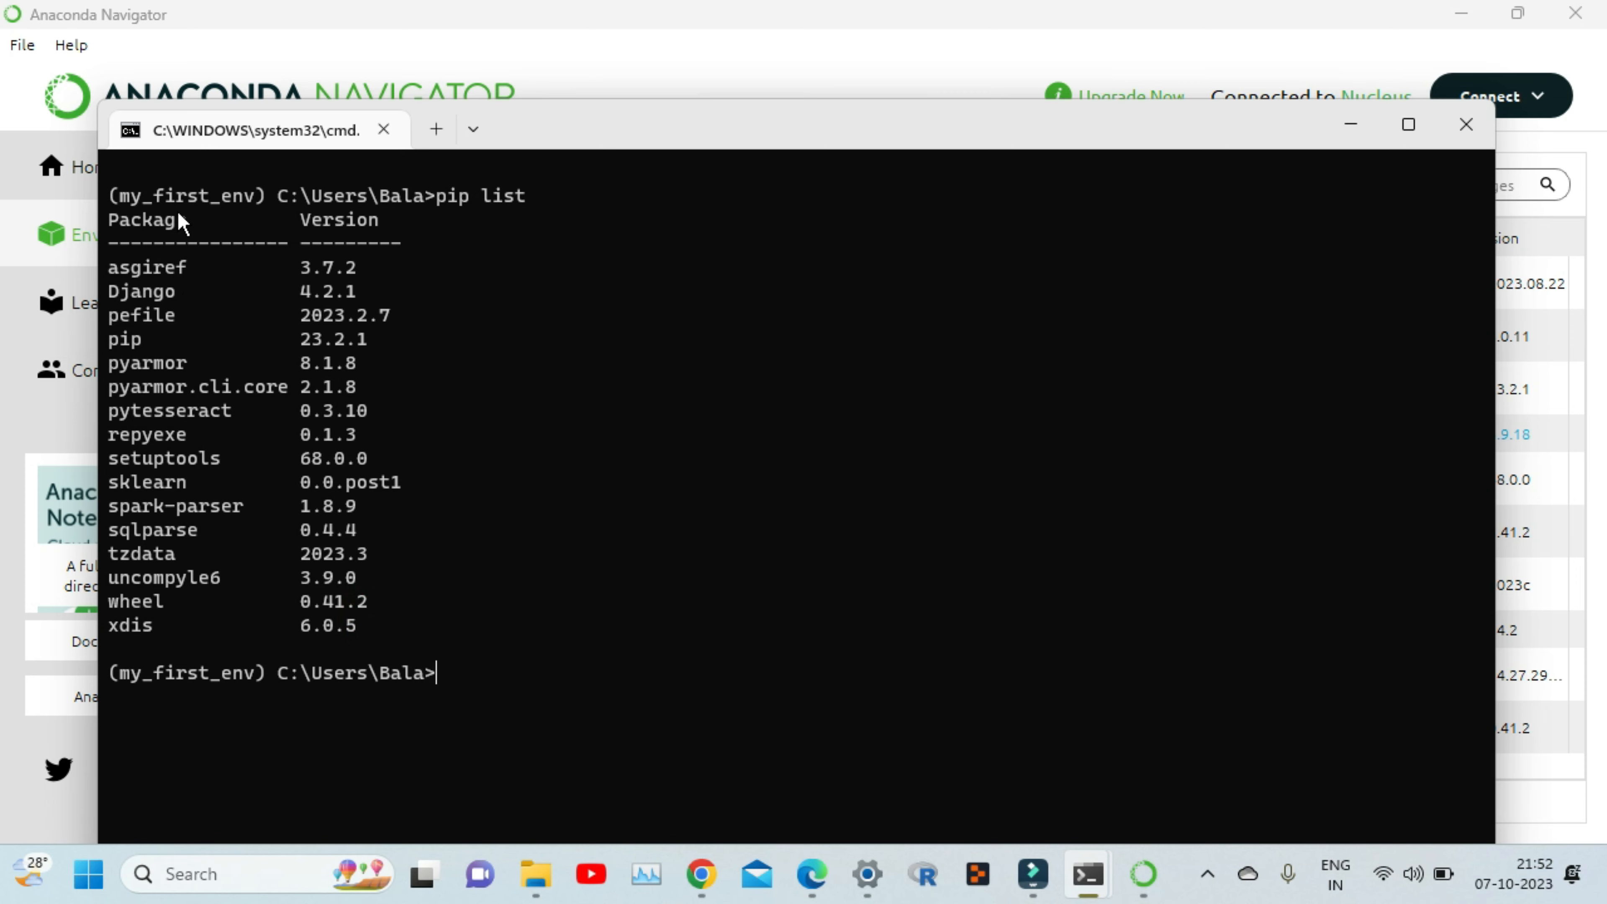
# - Switch to Anaconda Navigator and filter the my_first_env package list to packages that are not installed
pyautogui.hotkey('alt', 'Tab')
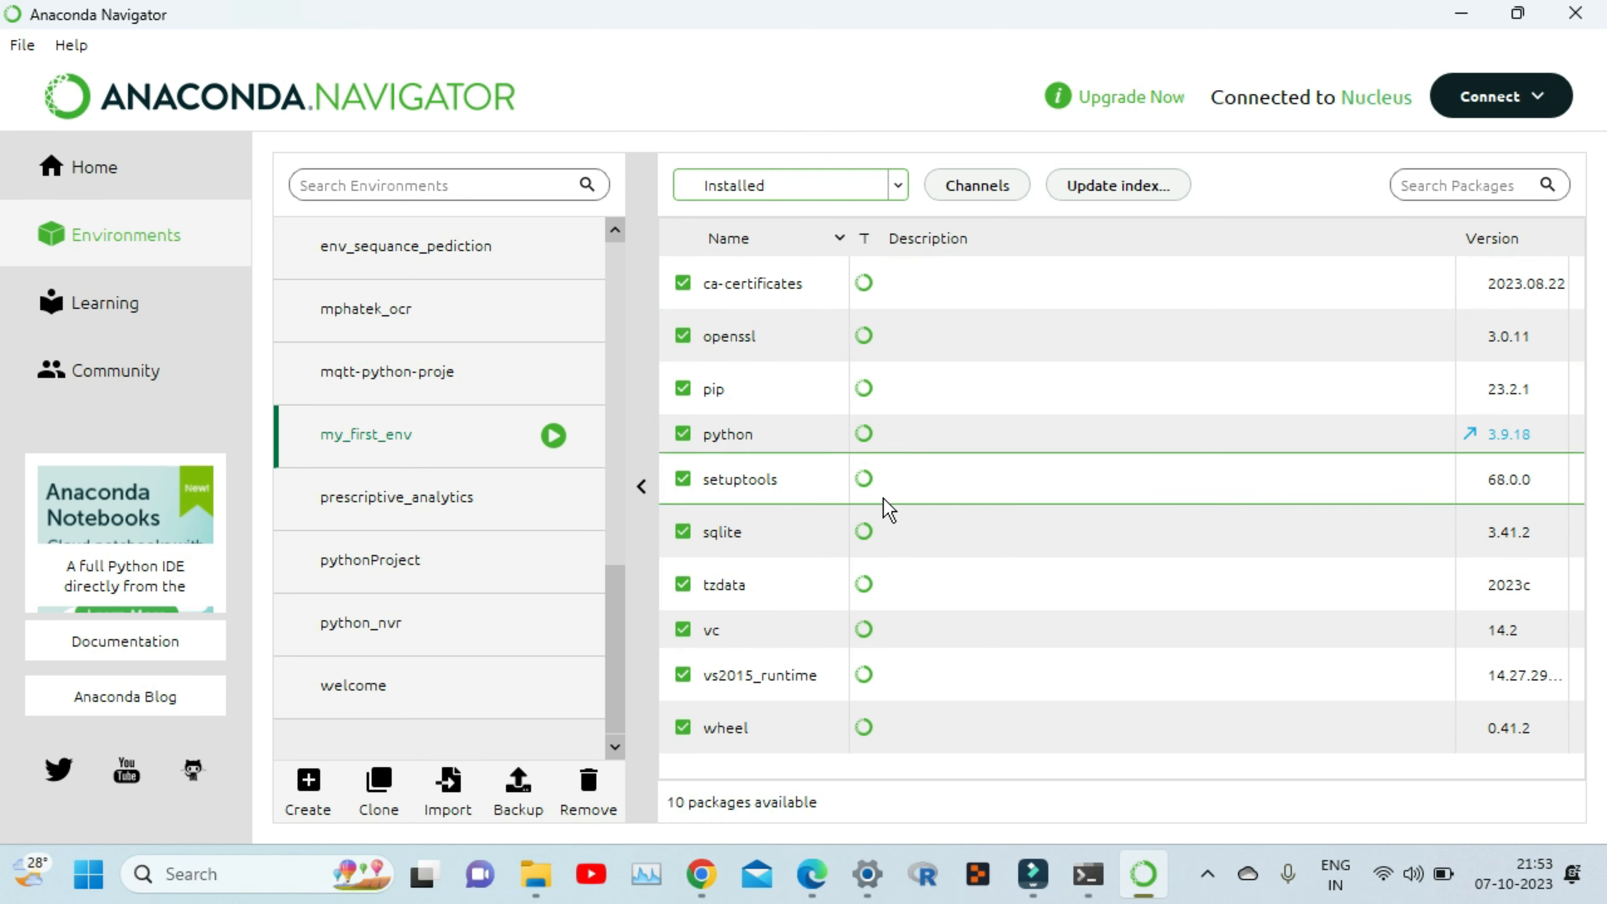
pyautogui.click(898, 186)
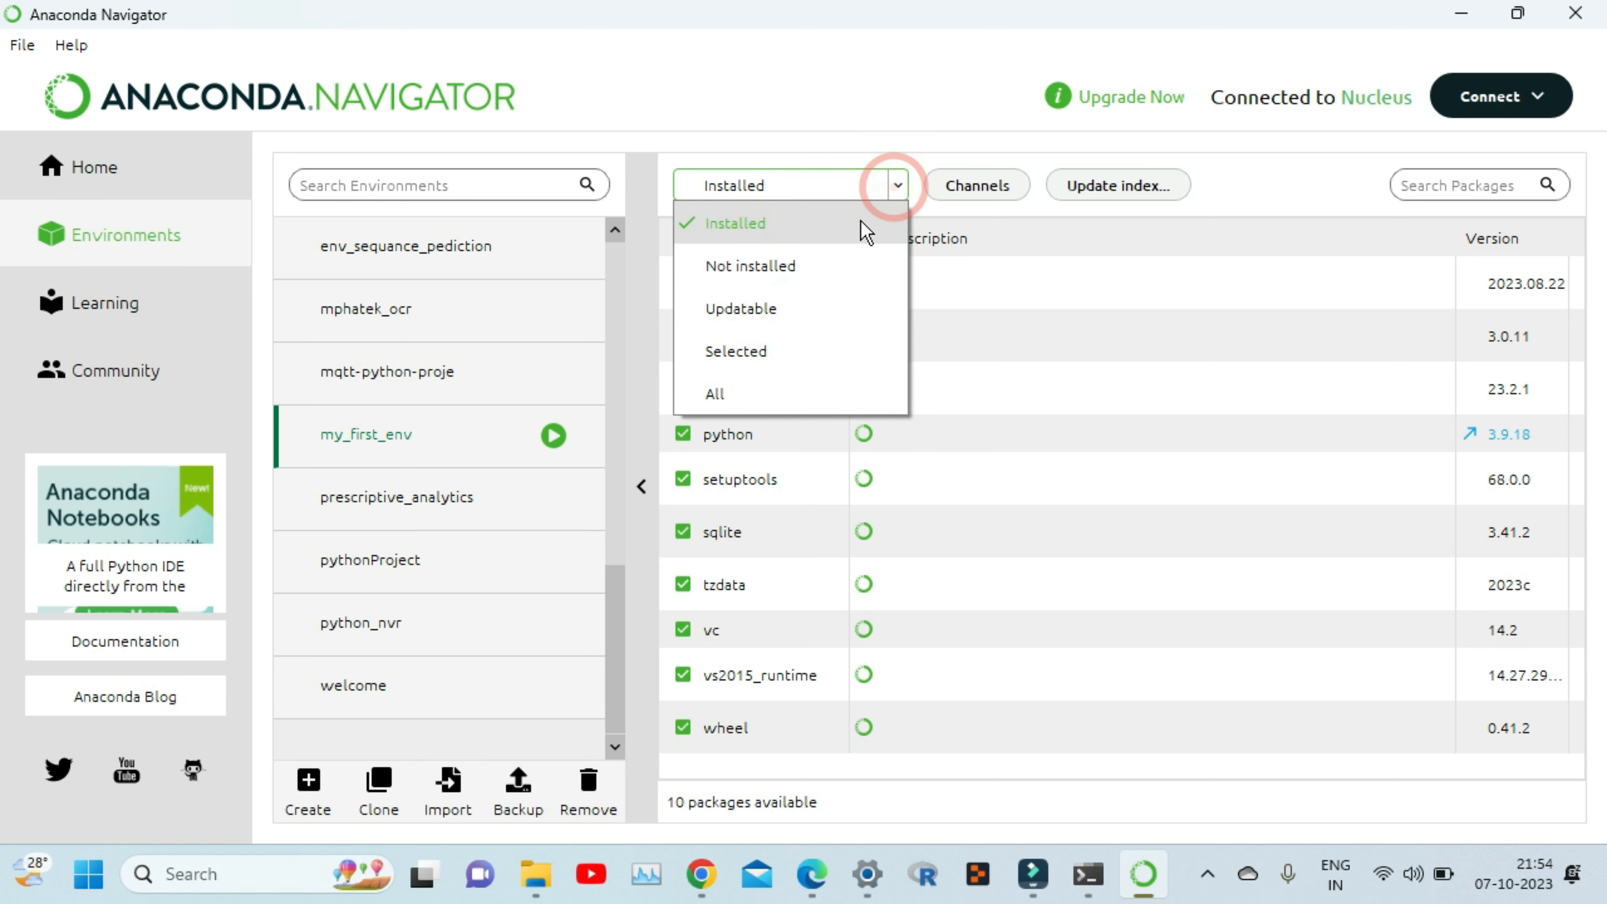
pyautogui.click(799, 266)
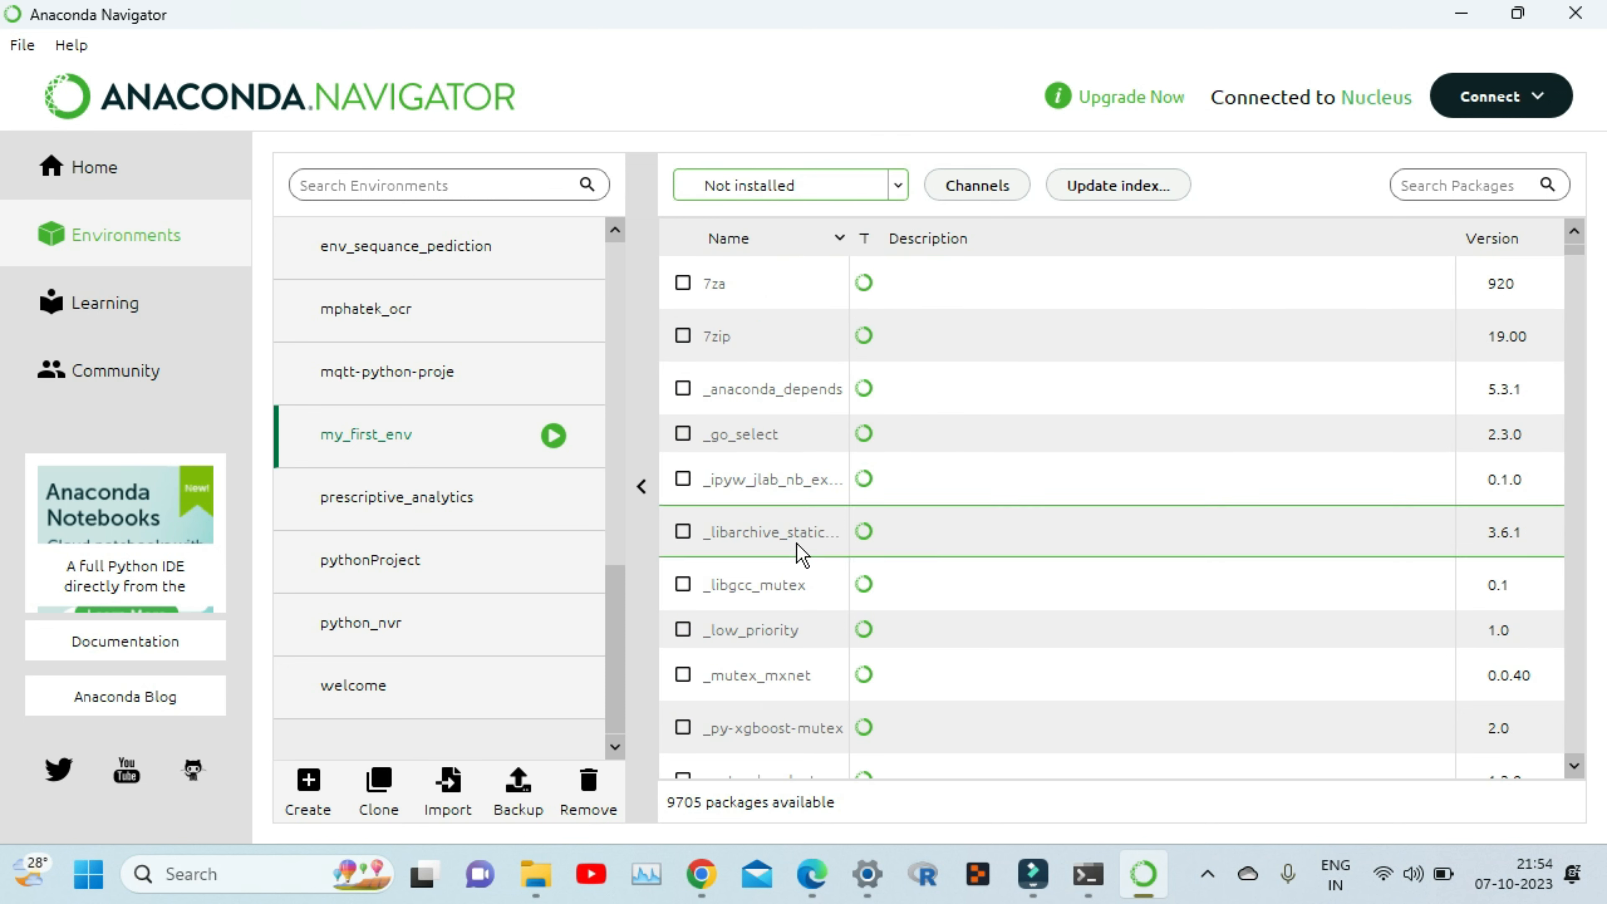
pyautogui.scroll(-3, 794, 538)
pyautogui.scroll(3, 781, 494)
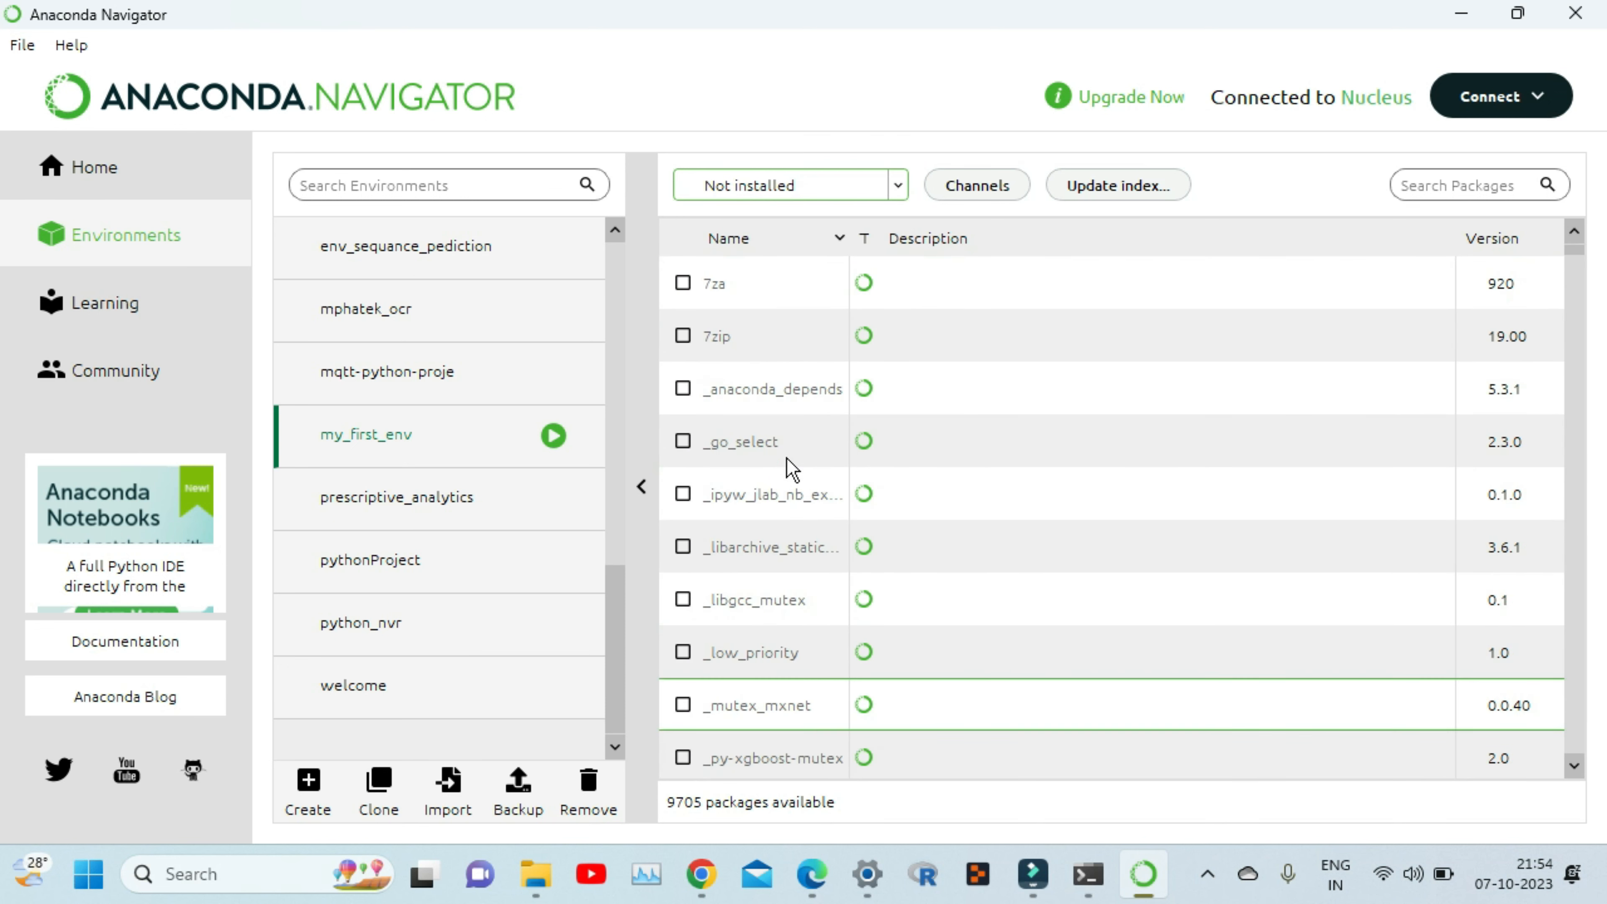
# - Search the packages for opencv, install the opencv package in my_first_env, and look through the environment's installed packages
pyautogui.click(1463, 190)
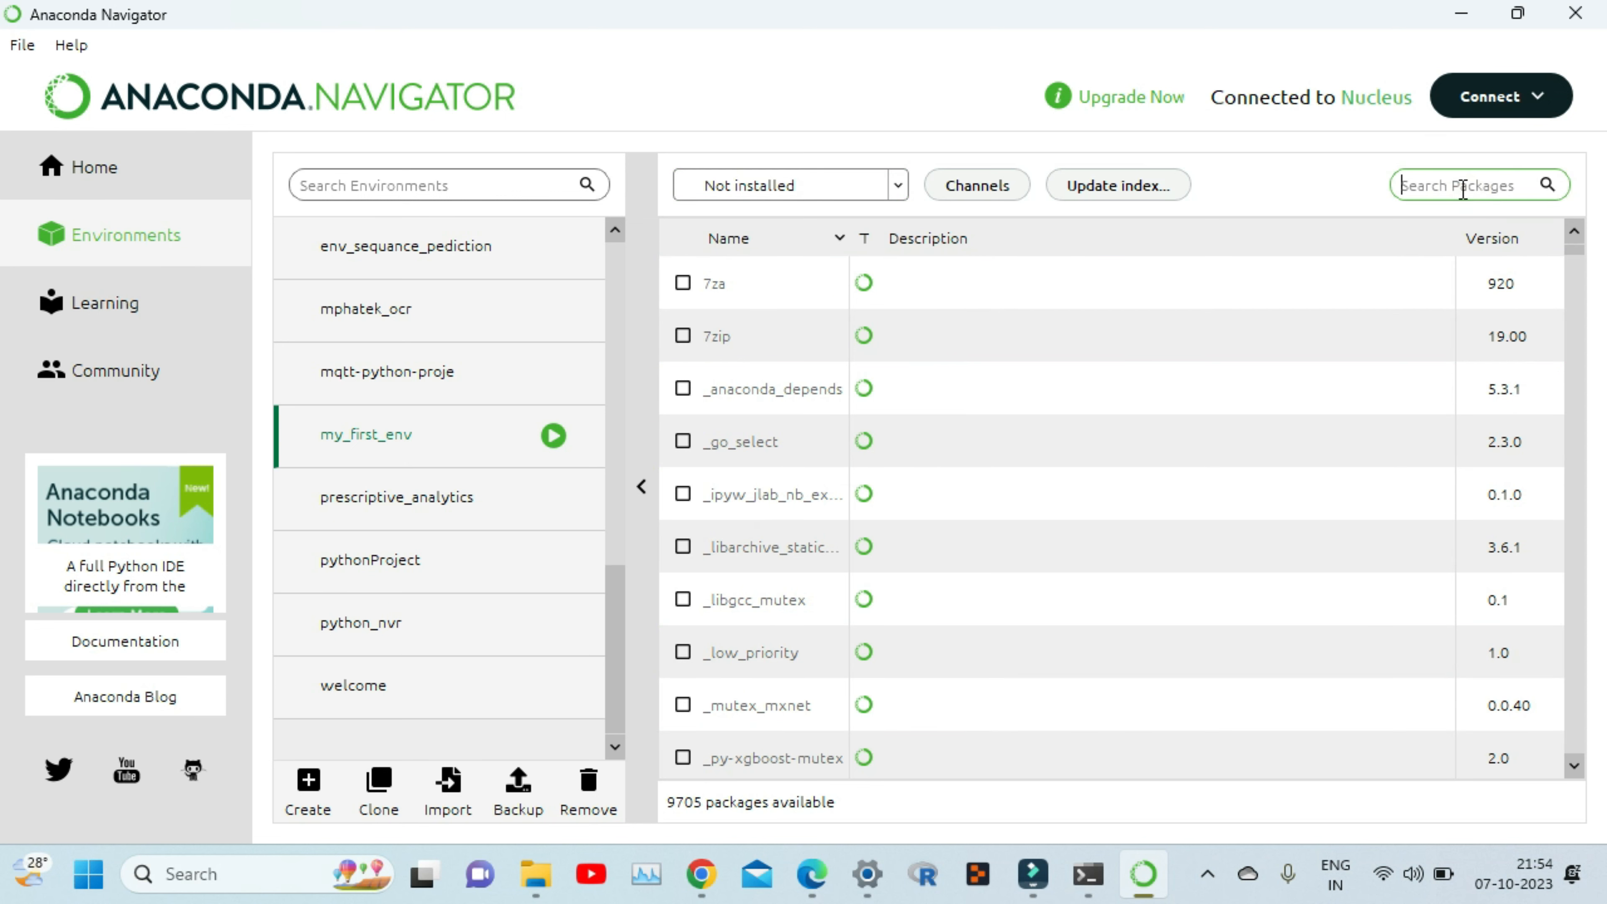
pyautogui.write('opencv')
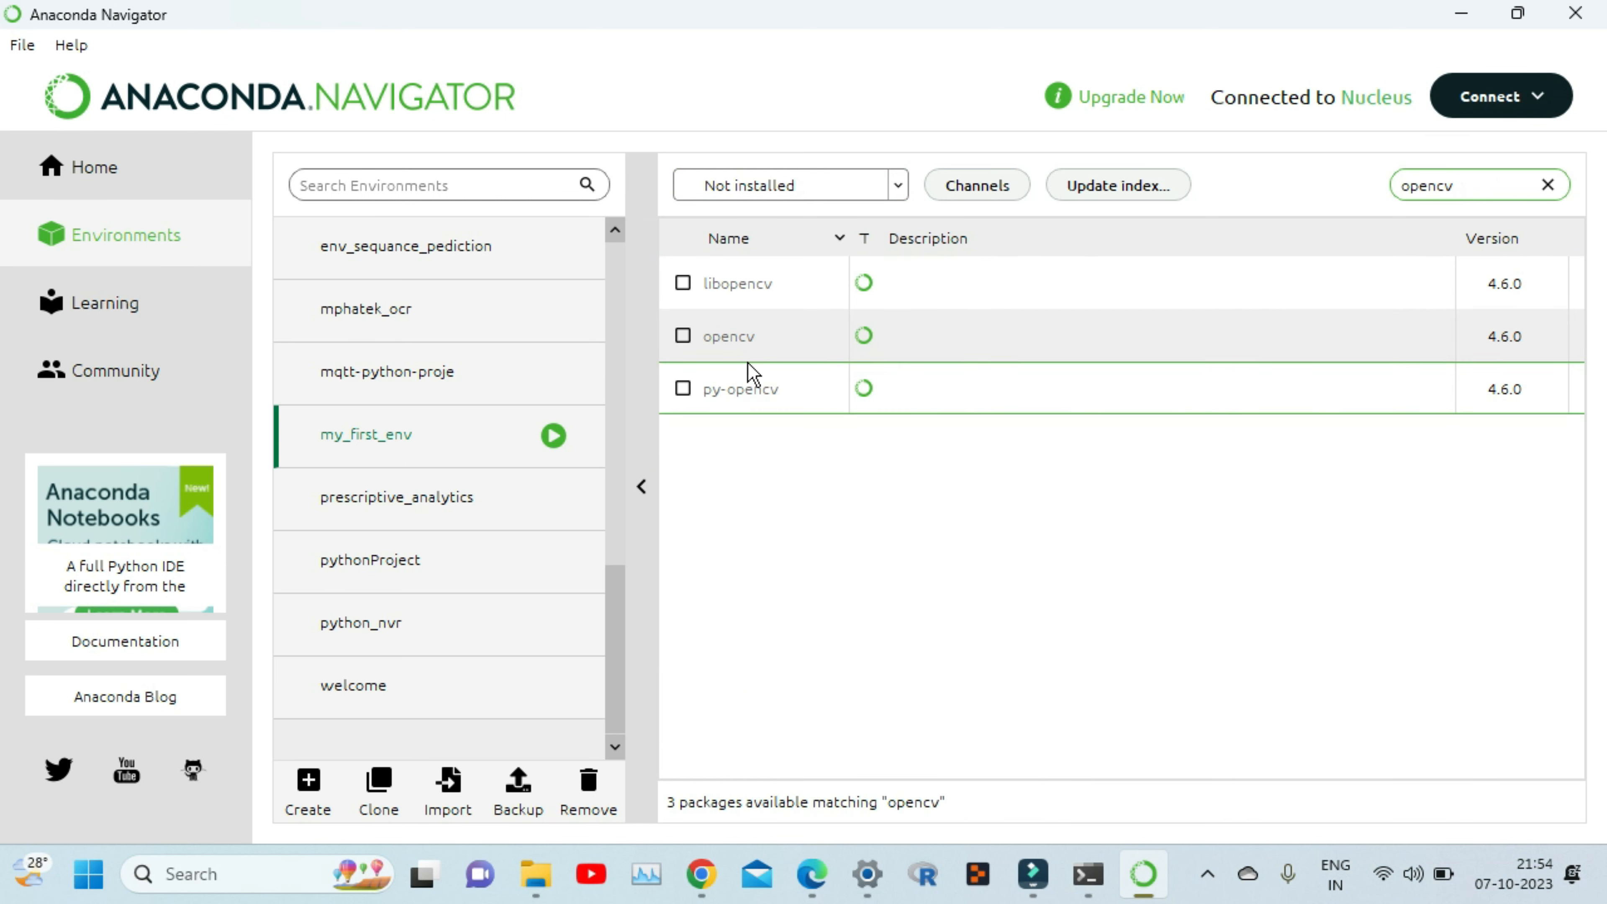
pyautogui.click(684, 338)
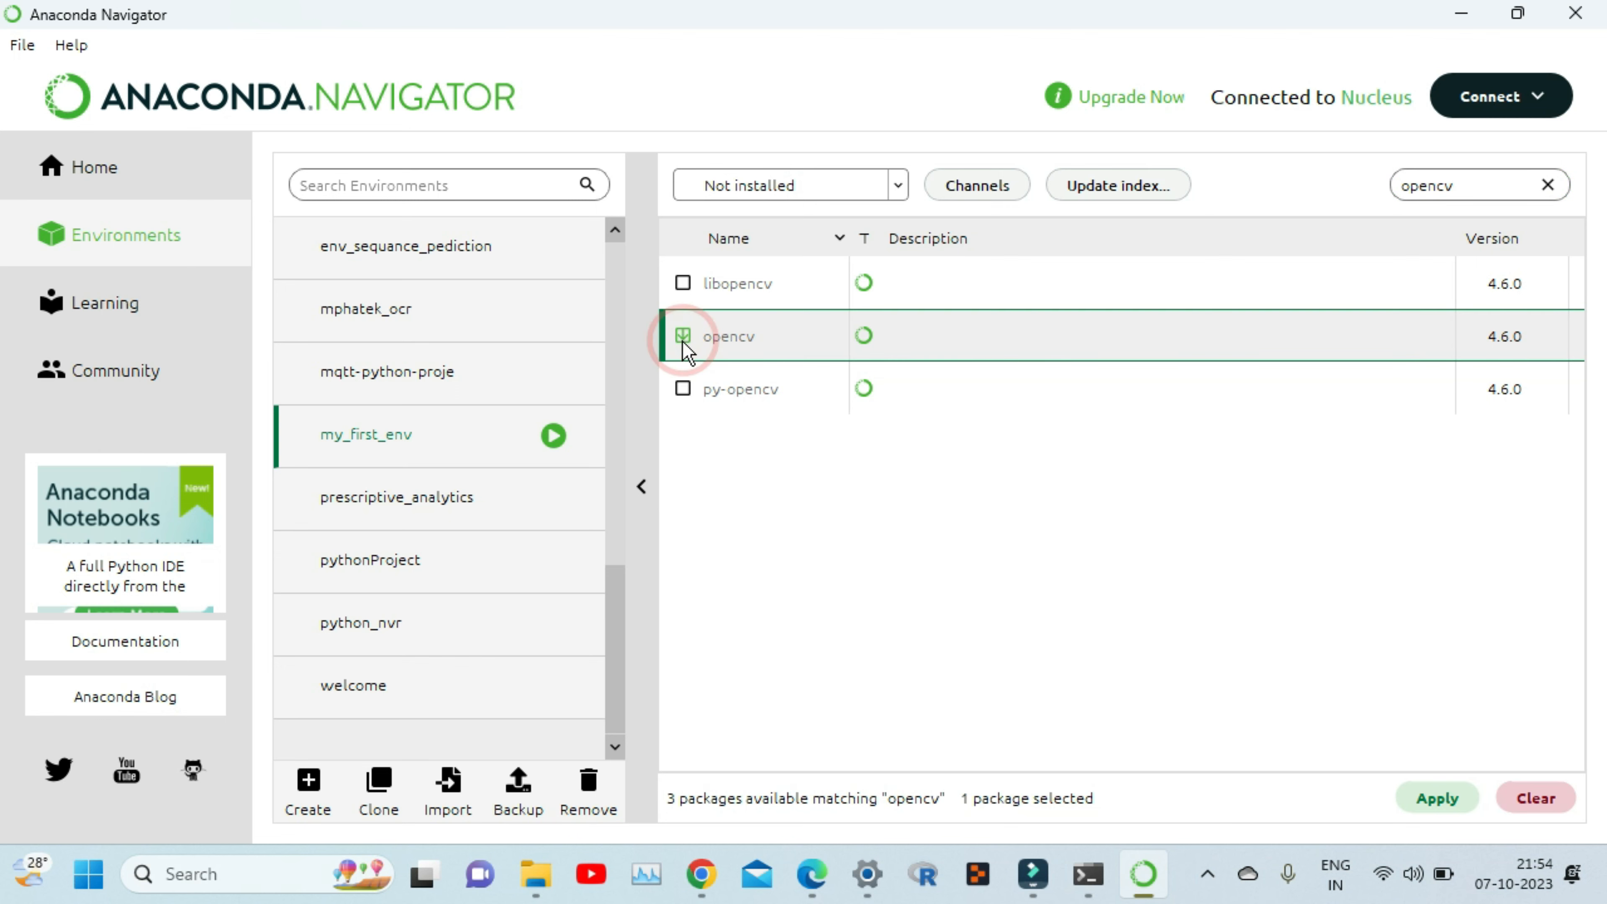
pyautogui.click(1438, 799)
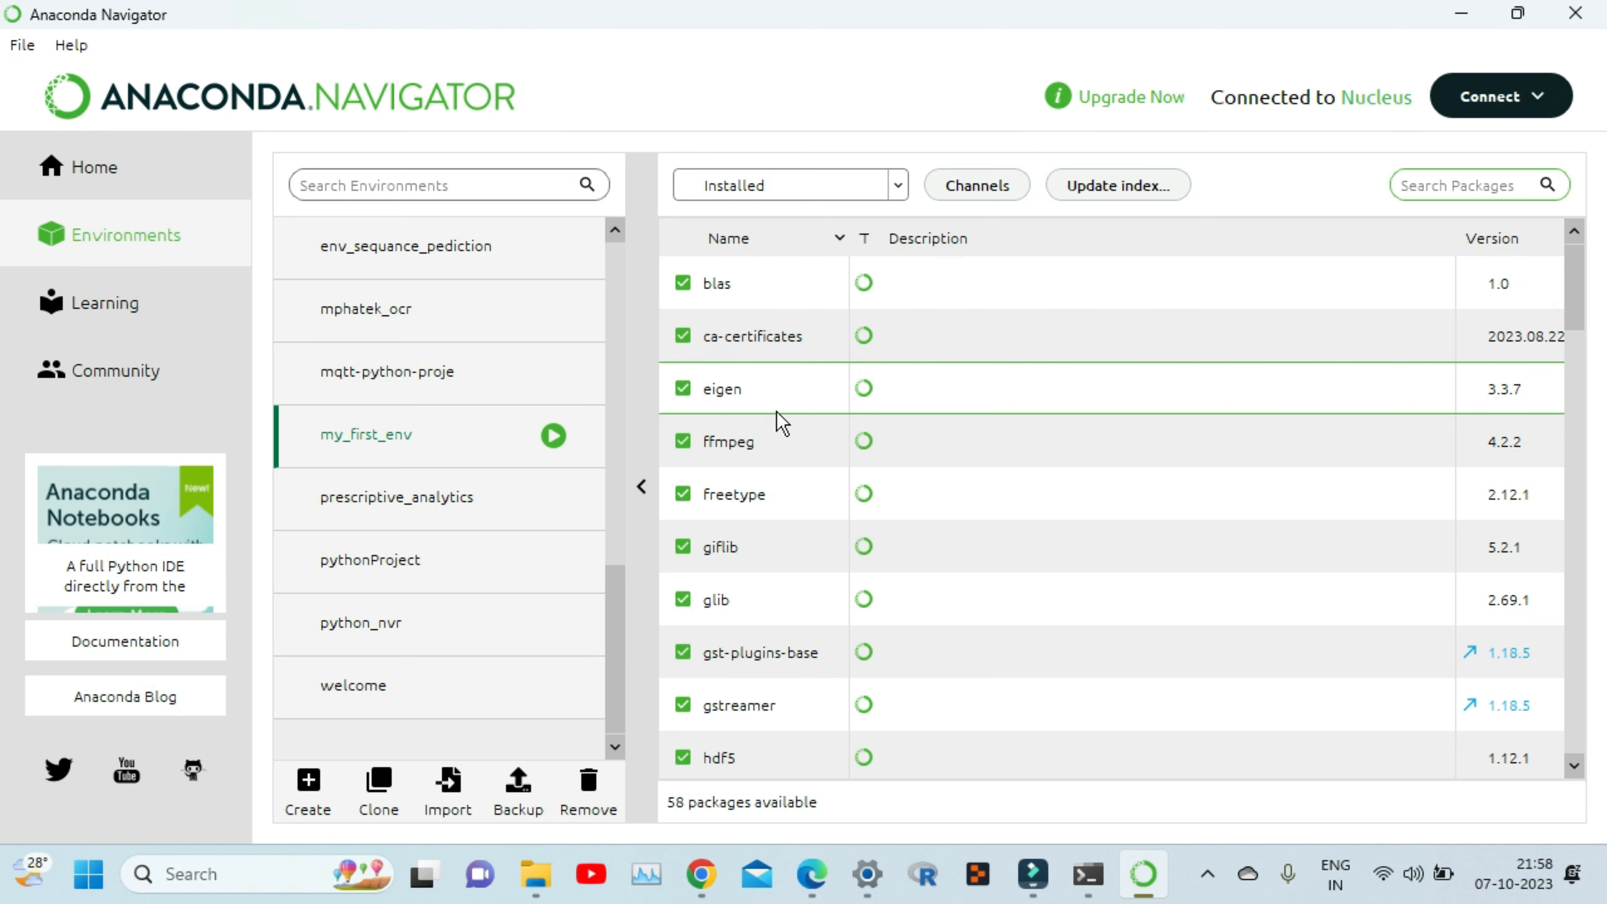
pyautogui.scroll(-6, 821, 727)
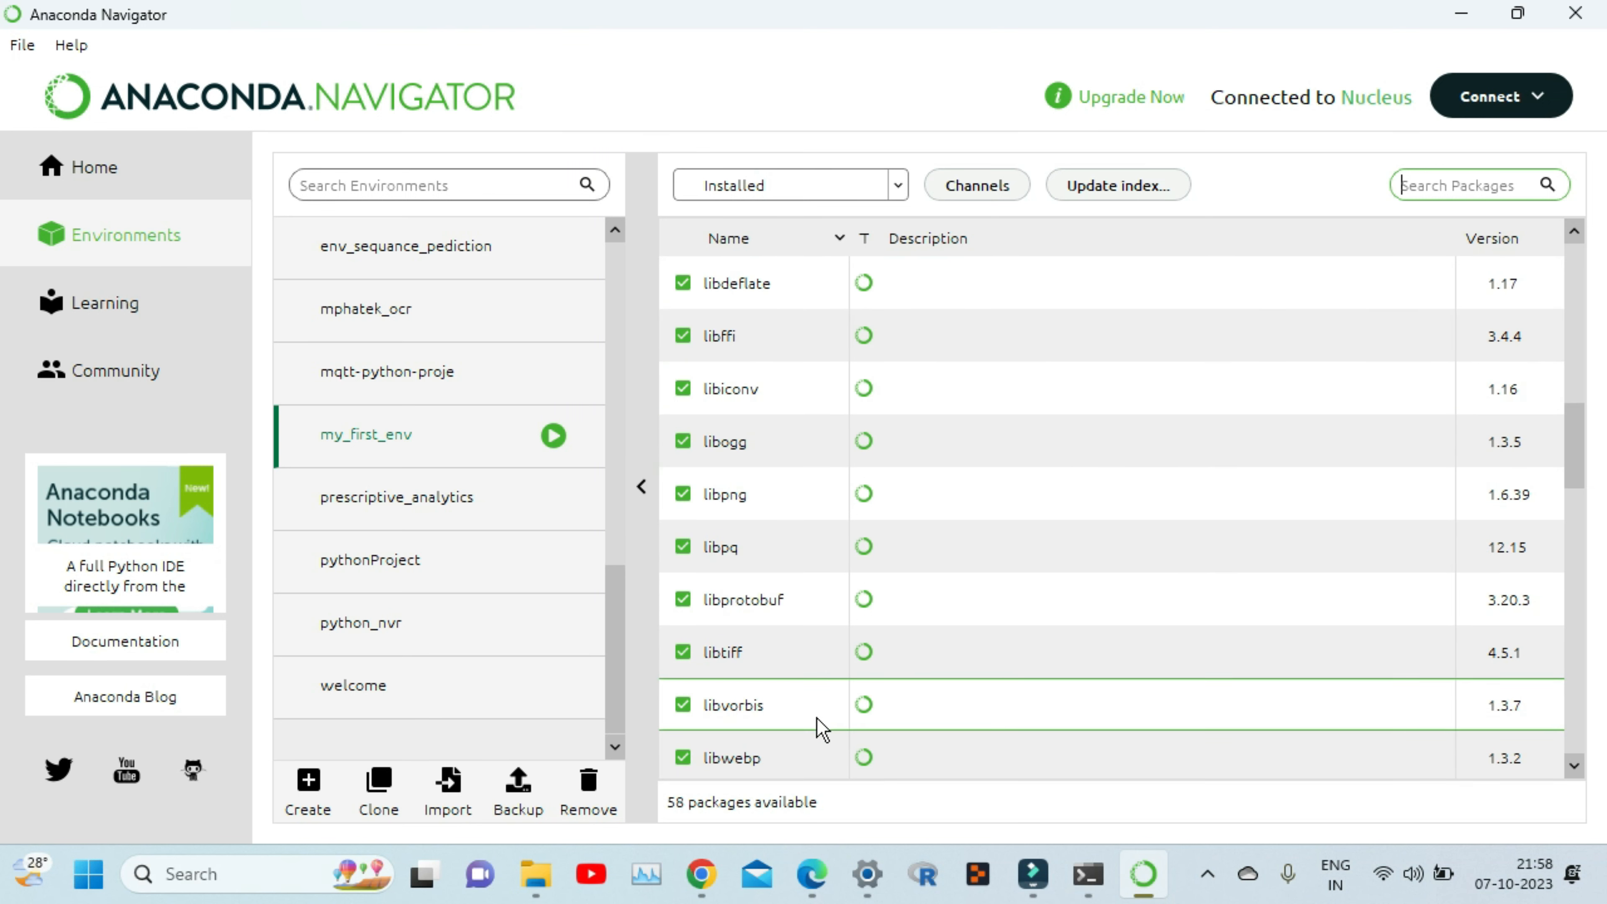
pyautogui.scroll(-5, 821, 728)
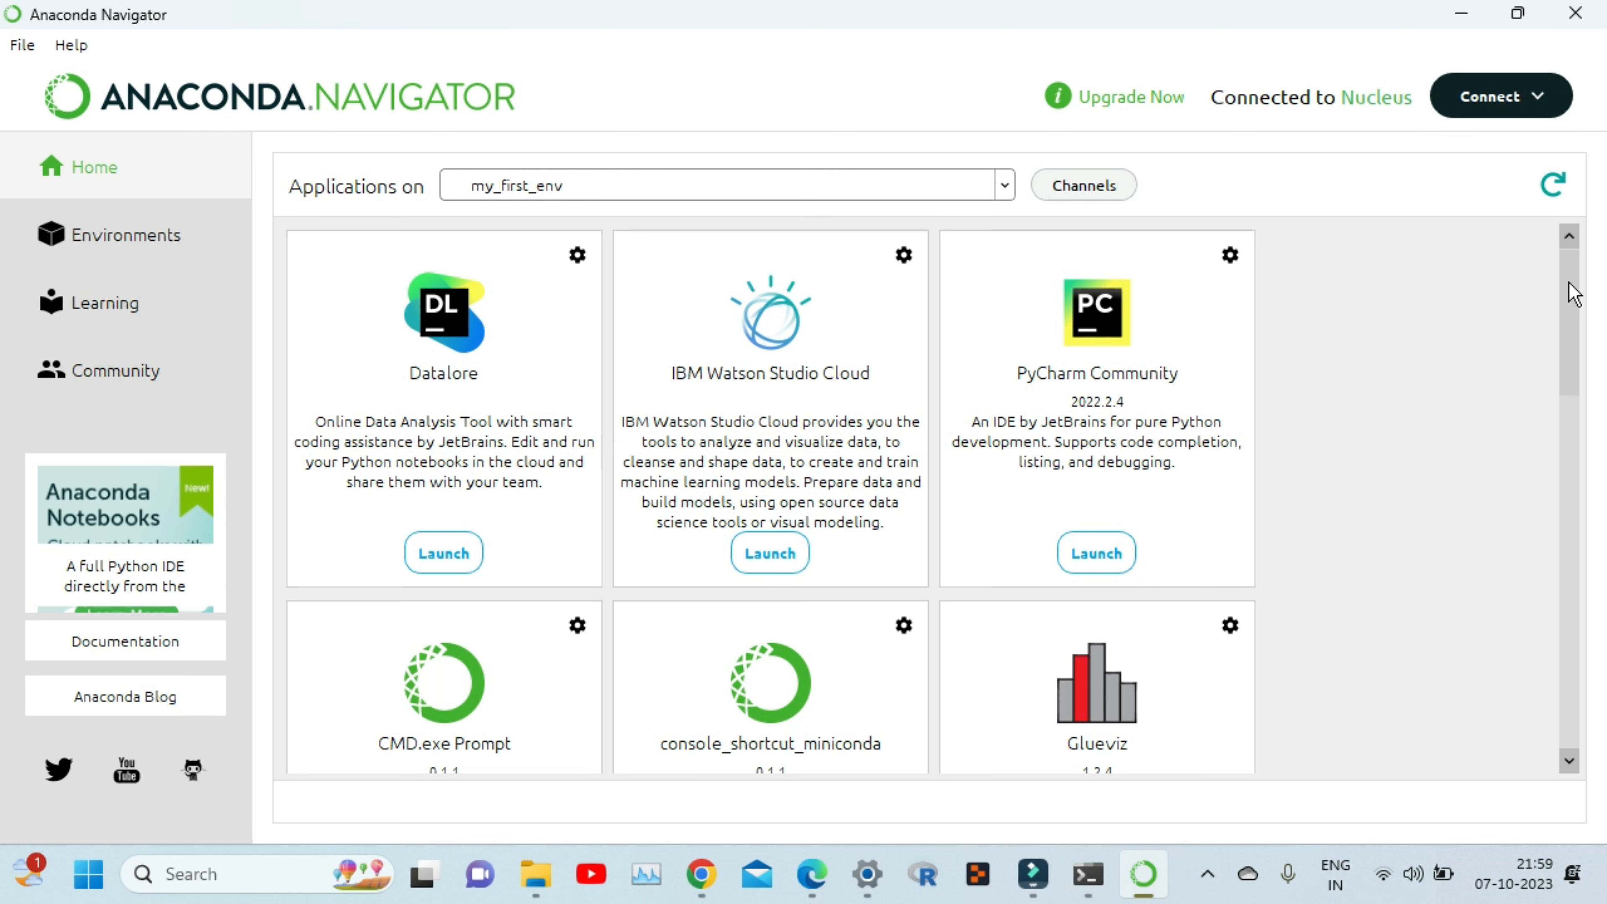
# - Search Windows for cmd and open Command Prompt as administrator
pyautogui.click(231, 883)
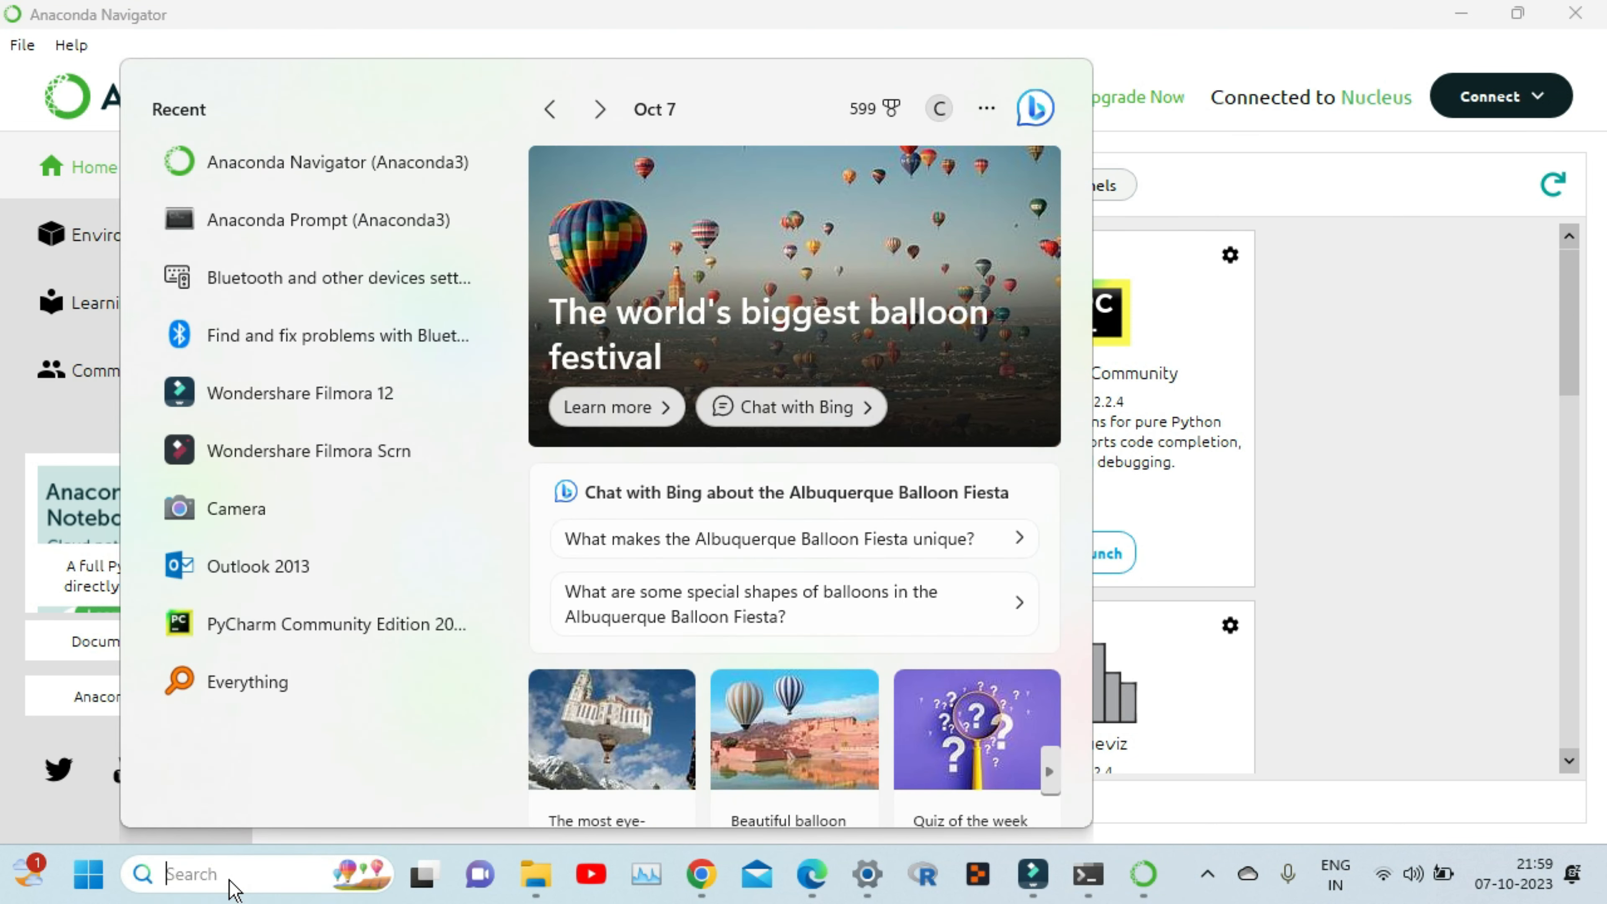
pyautogui.write('cmd')
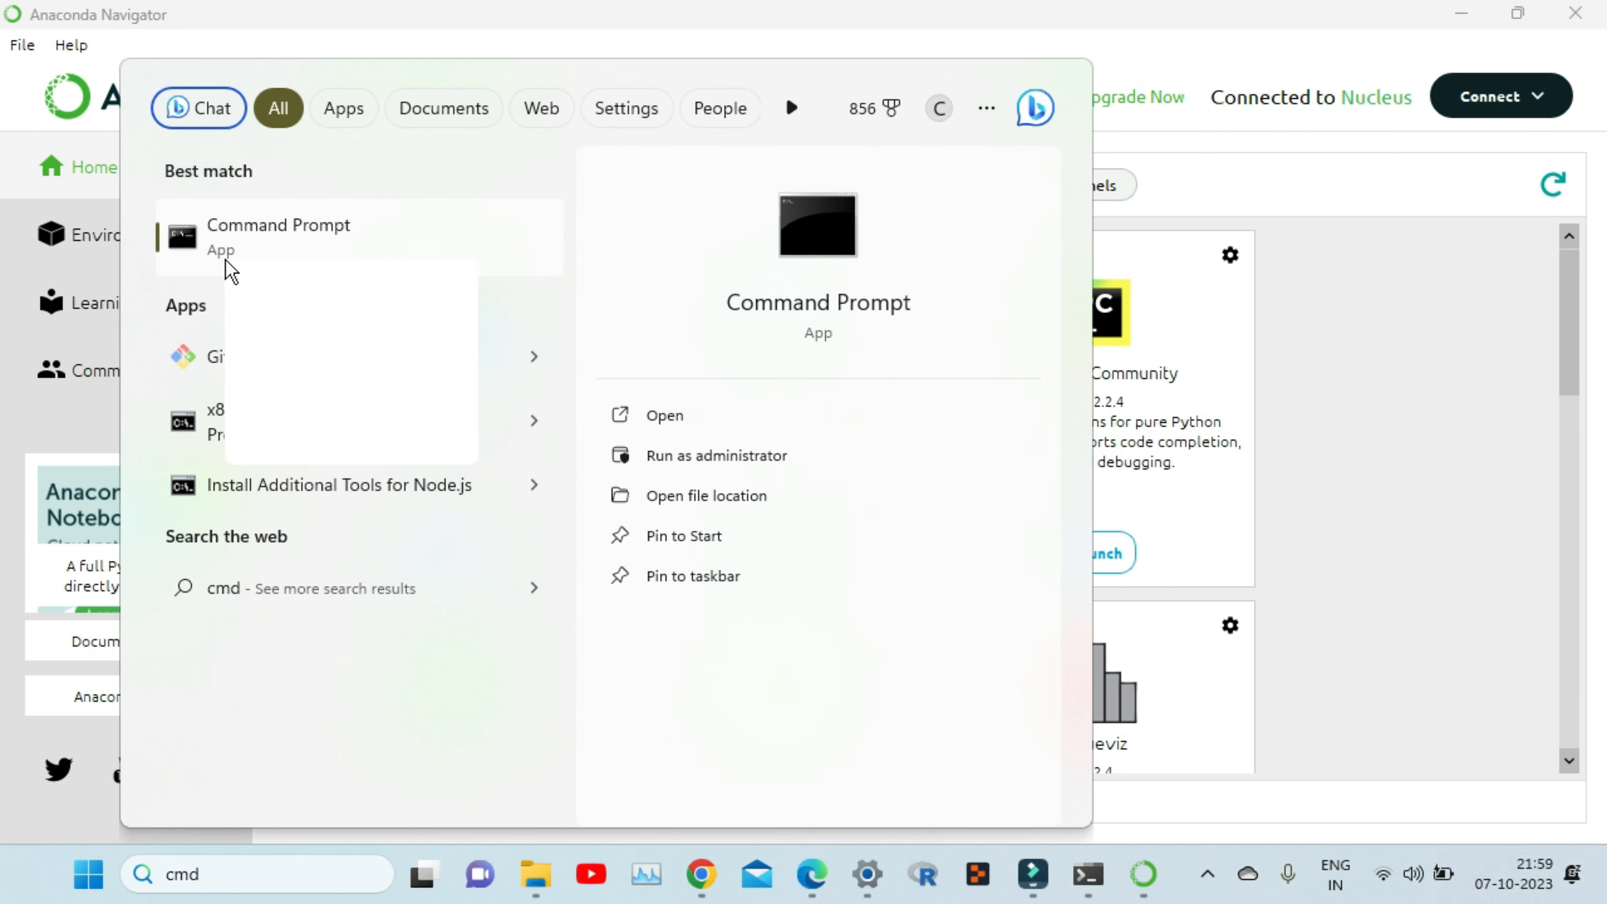
pyautogui.click(310, 296)
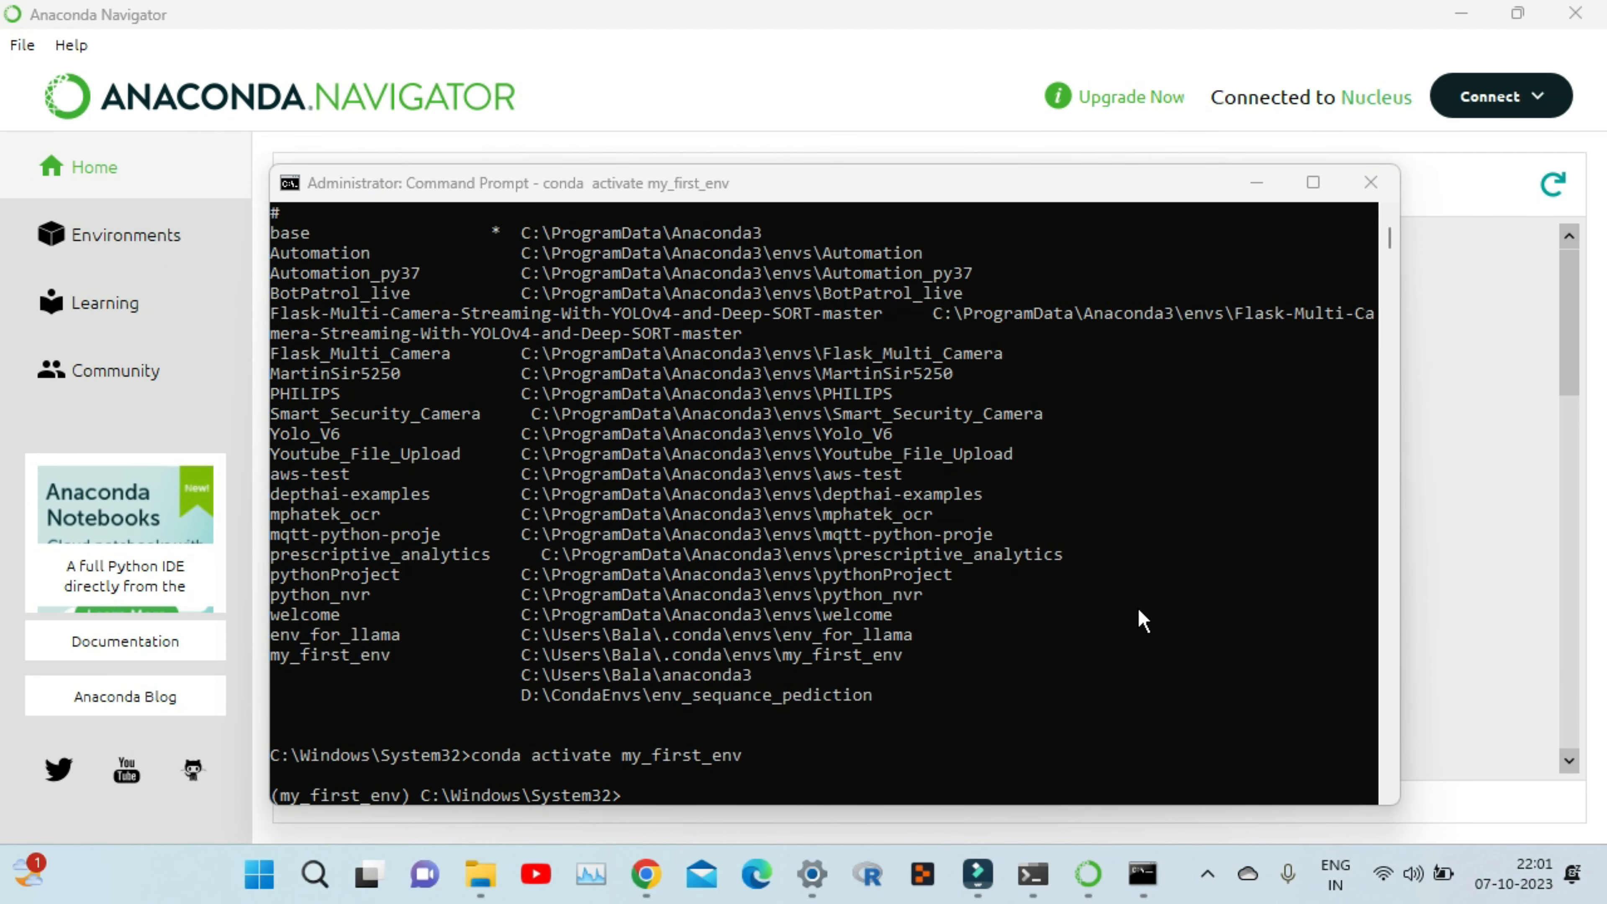
# - Start the Python interpreter in the activated my_first_env and print a hello greeting followed by the person's first name
pyautogui.click(645, 794)
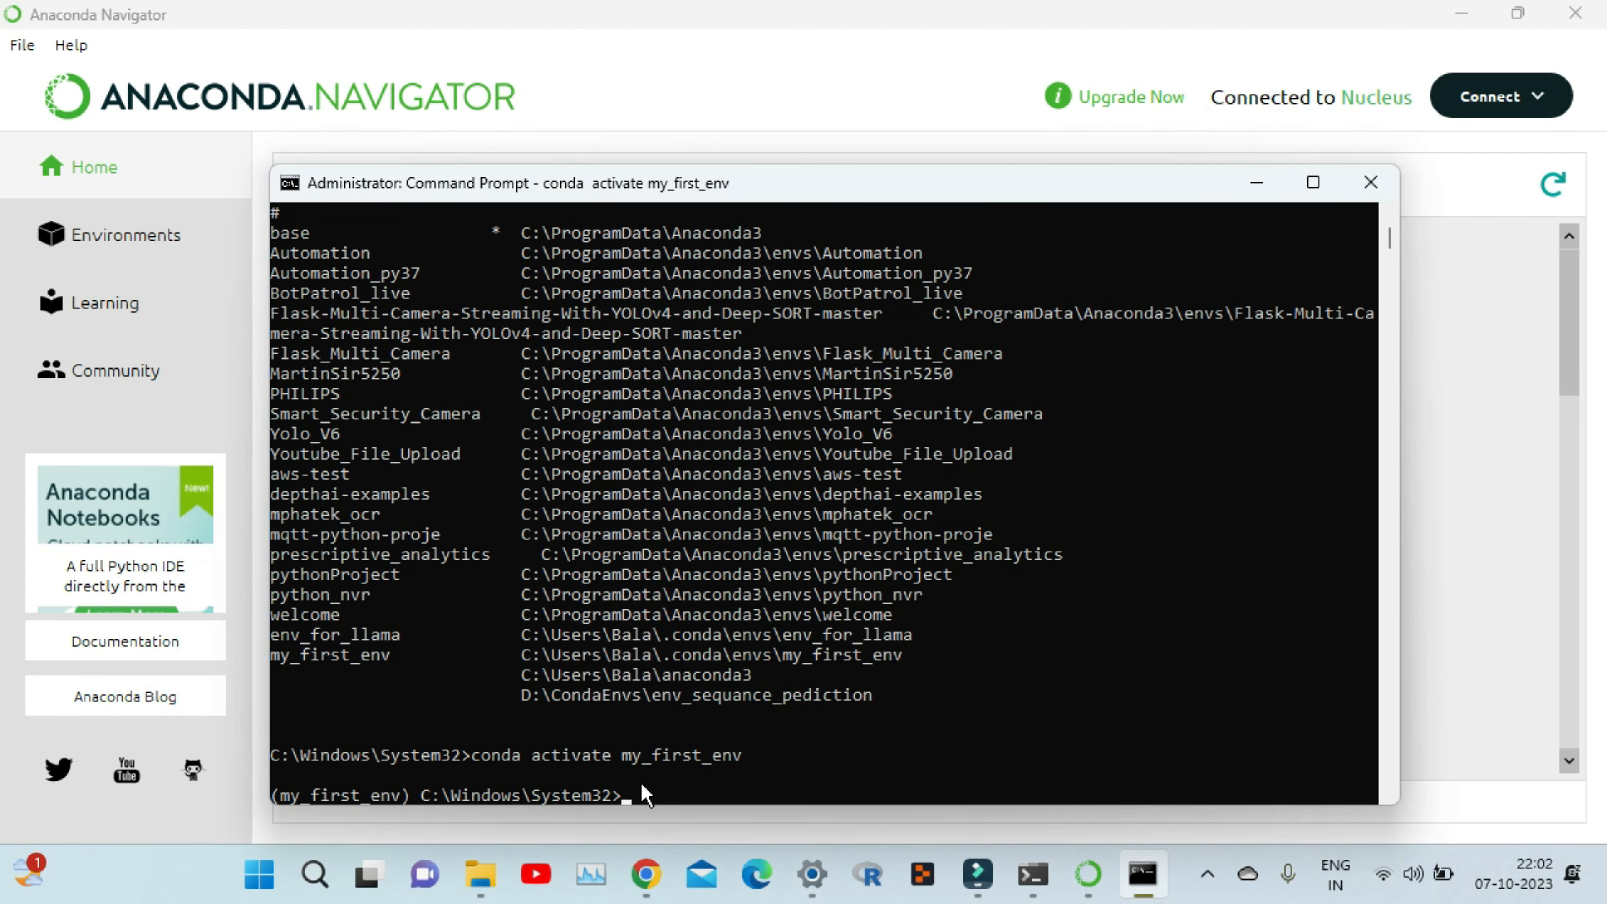
pyautogui.write('python')
pyautogui.press('Return')
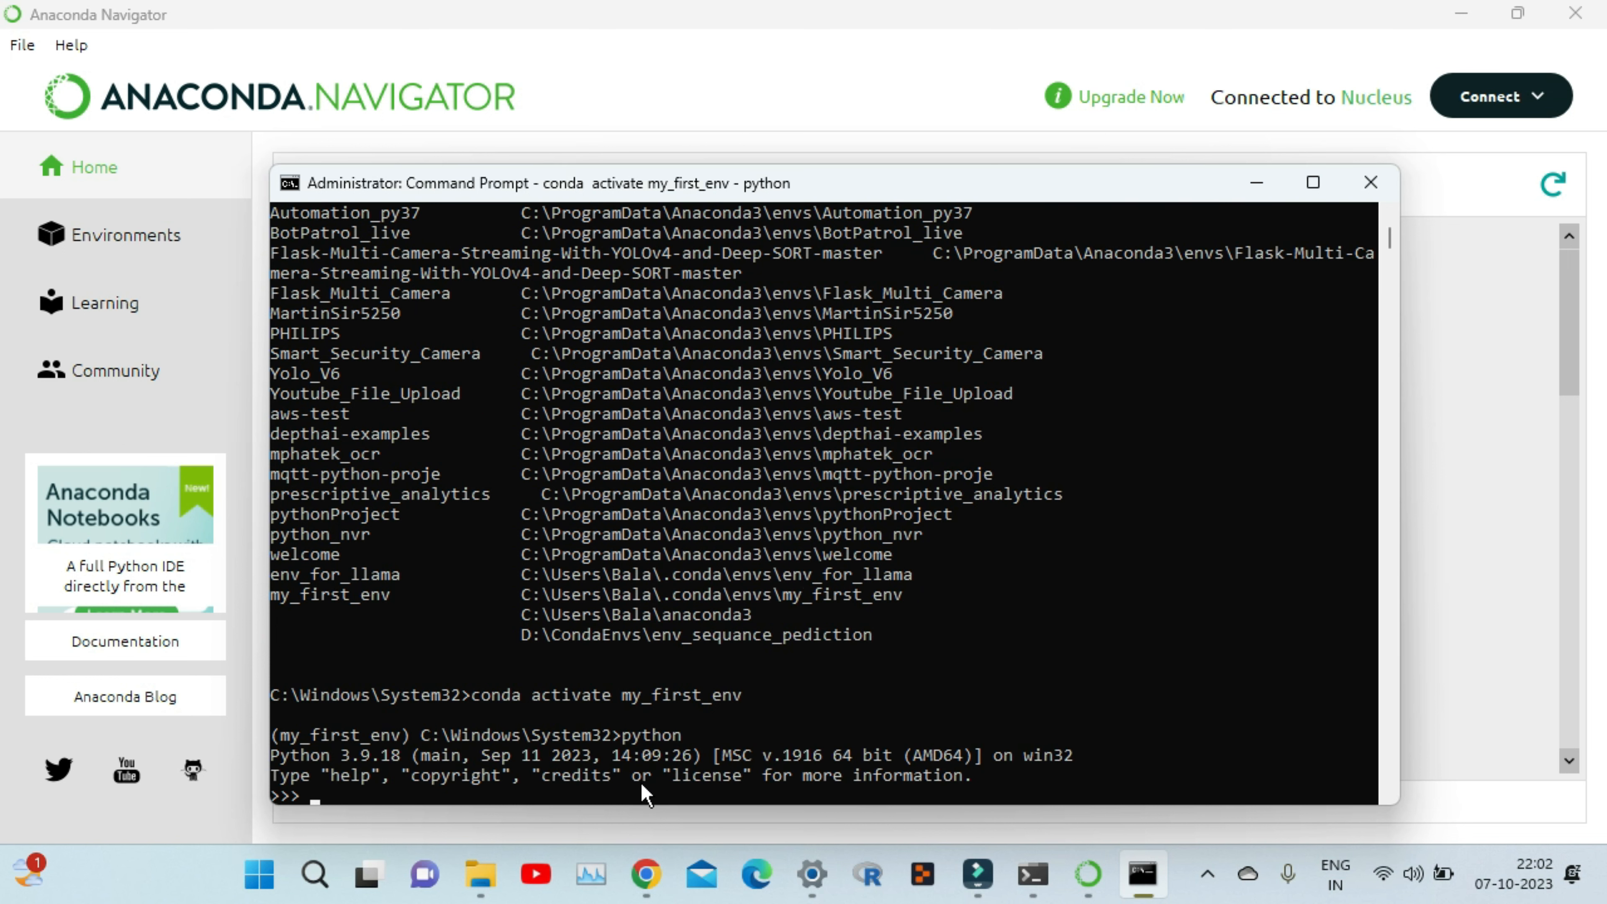
pyautogui.scroll(-7, 1148, 496)
pyautogui.write('print("helo')
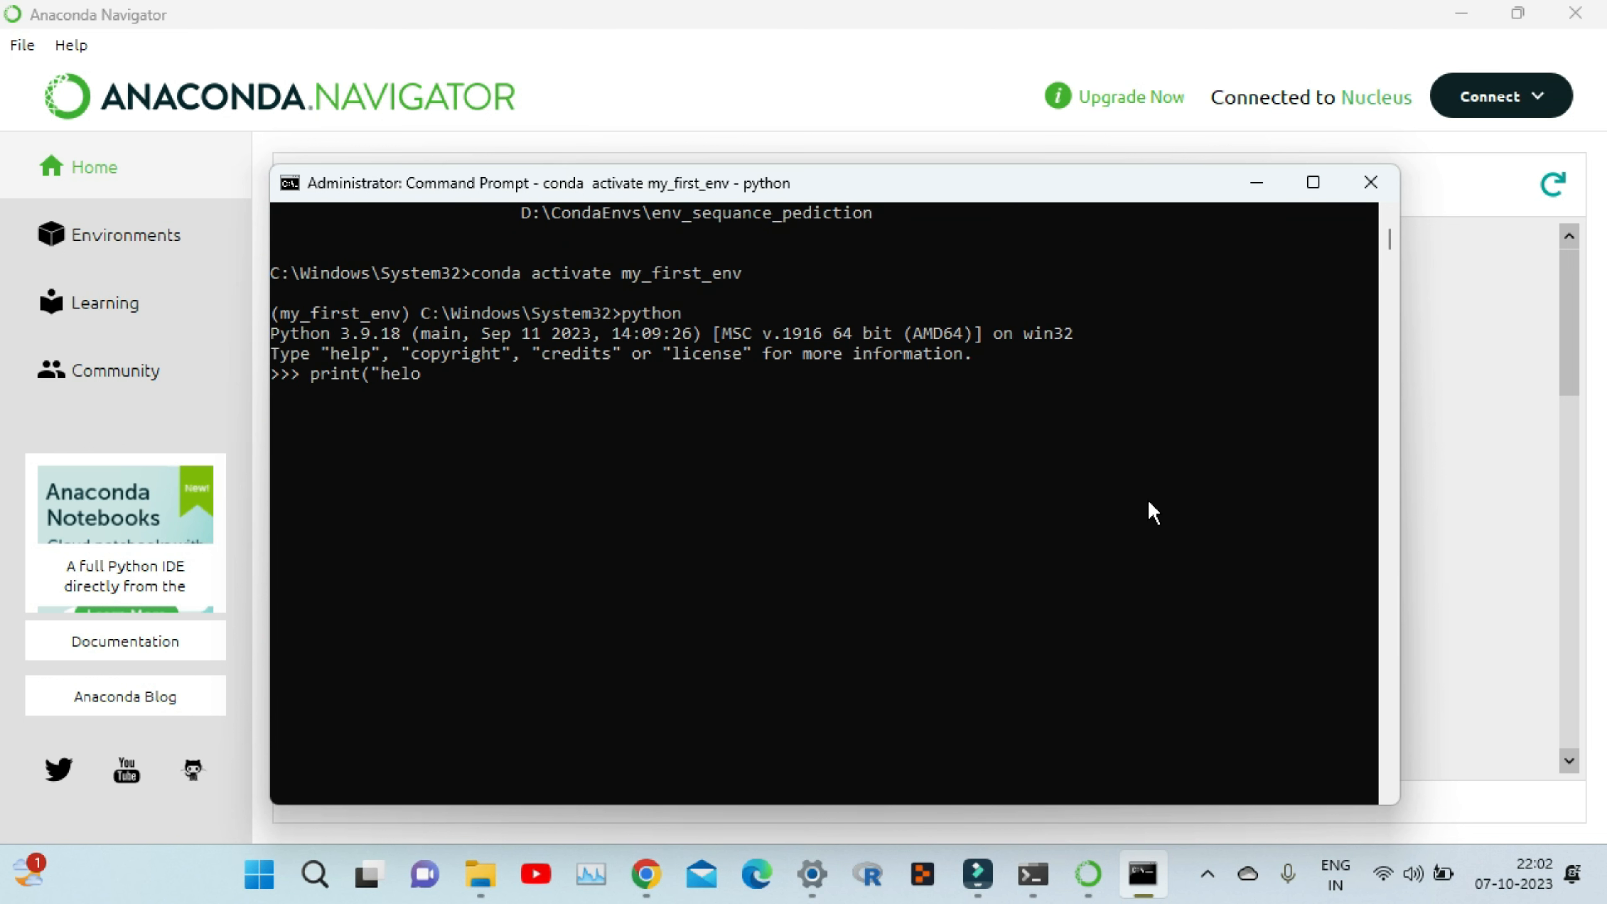
pyautogui.press('BackSpace')
pyautogui.write('lo bala")')
pyautogui.press('Return')
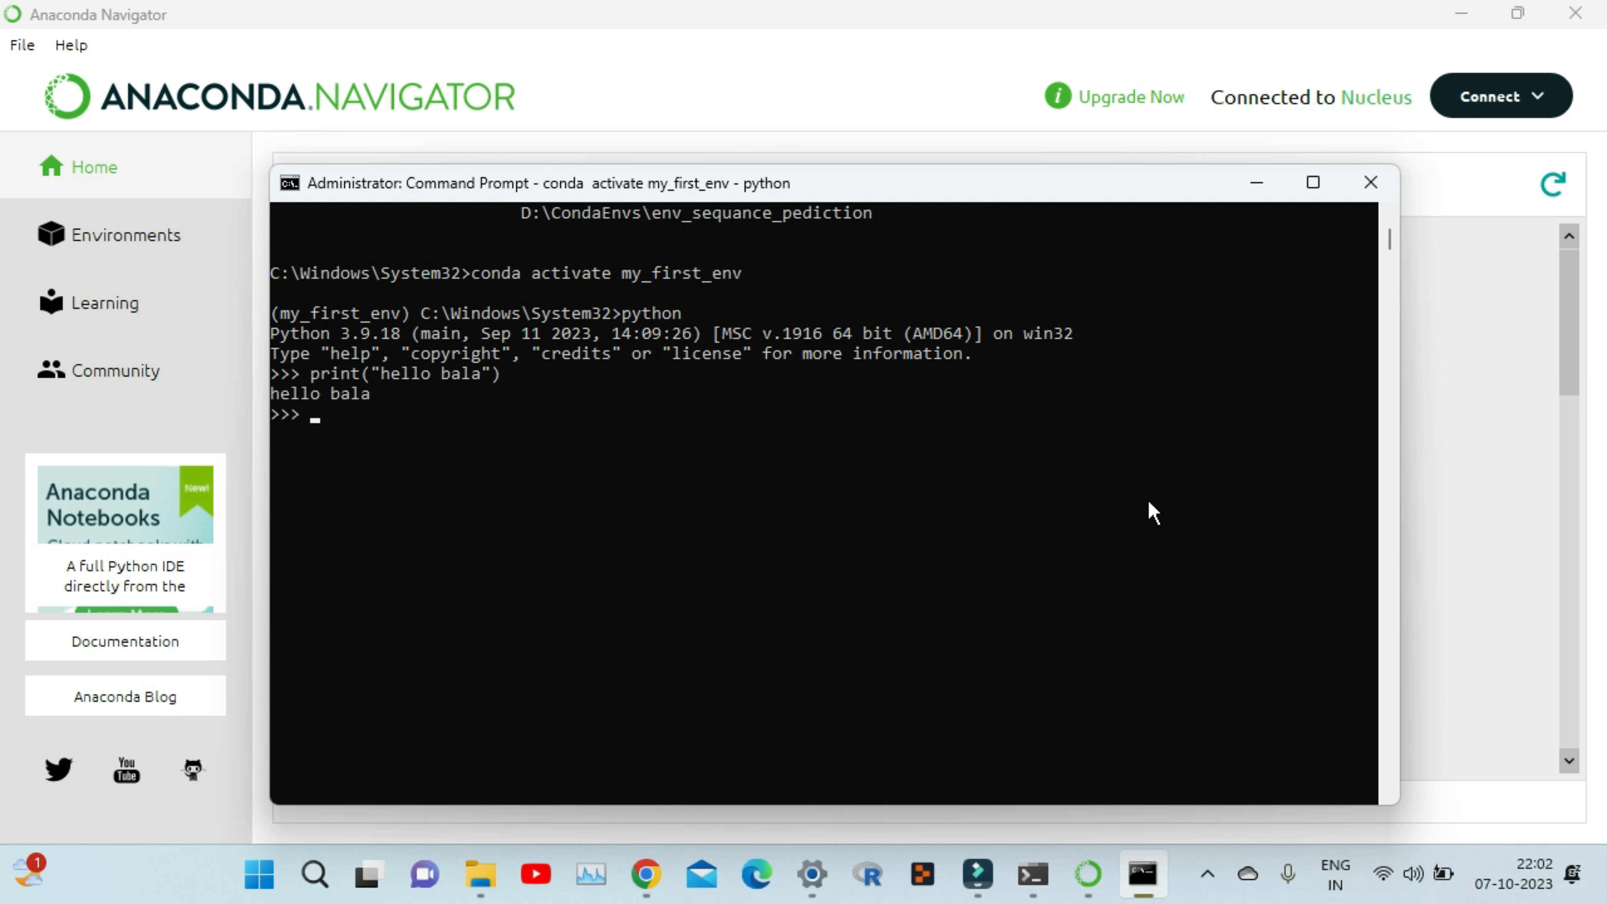
# - Evaluate 23*2 and the list comprehension [i for i in range(10)] in the Python interpreter
pyautogui.write('23*2')
pyautogui.press('Return')
pyautogui.write('[i for i in range(1')
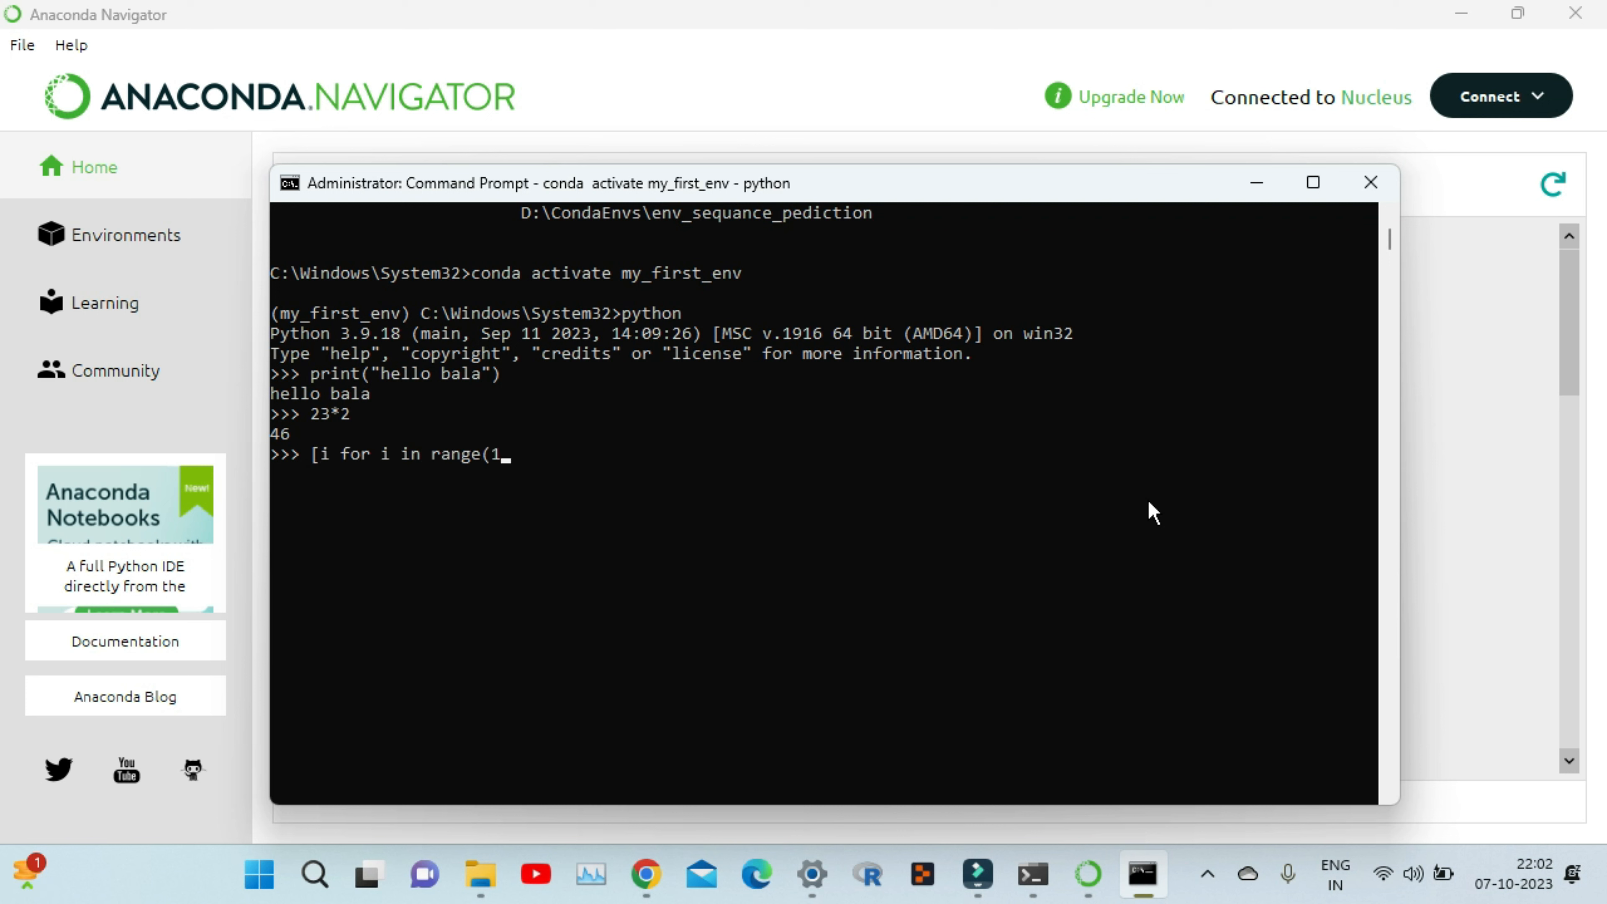
pyautogui.write('0)]')
pyautogui.press('Return')
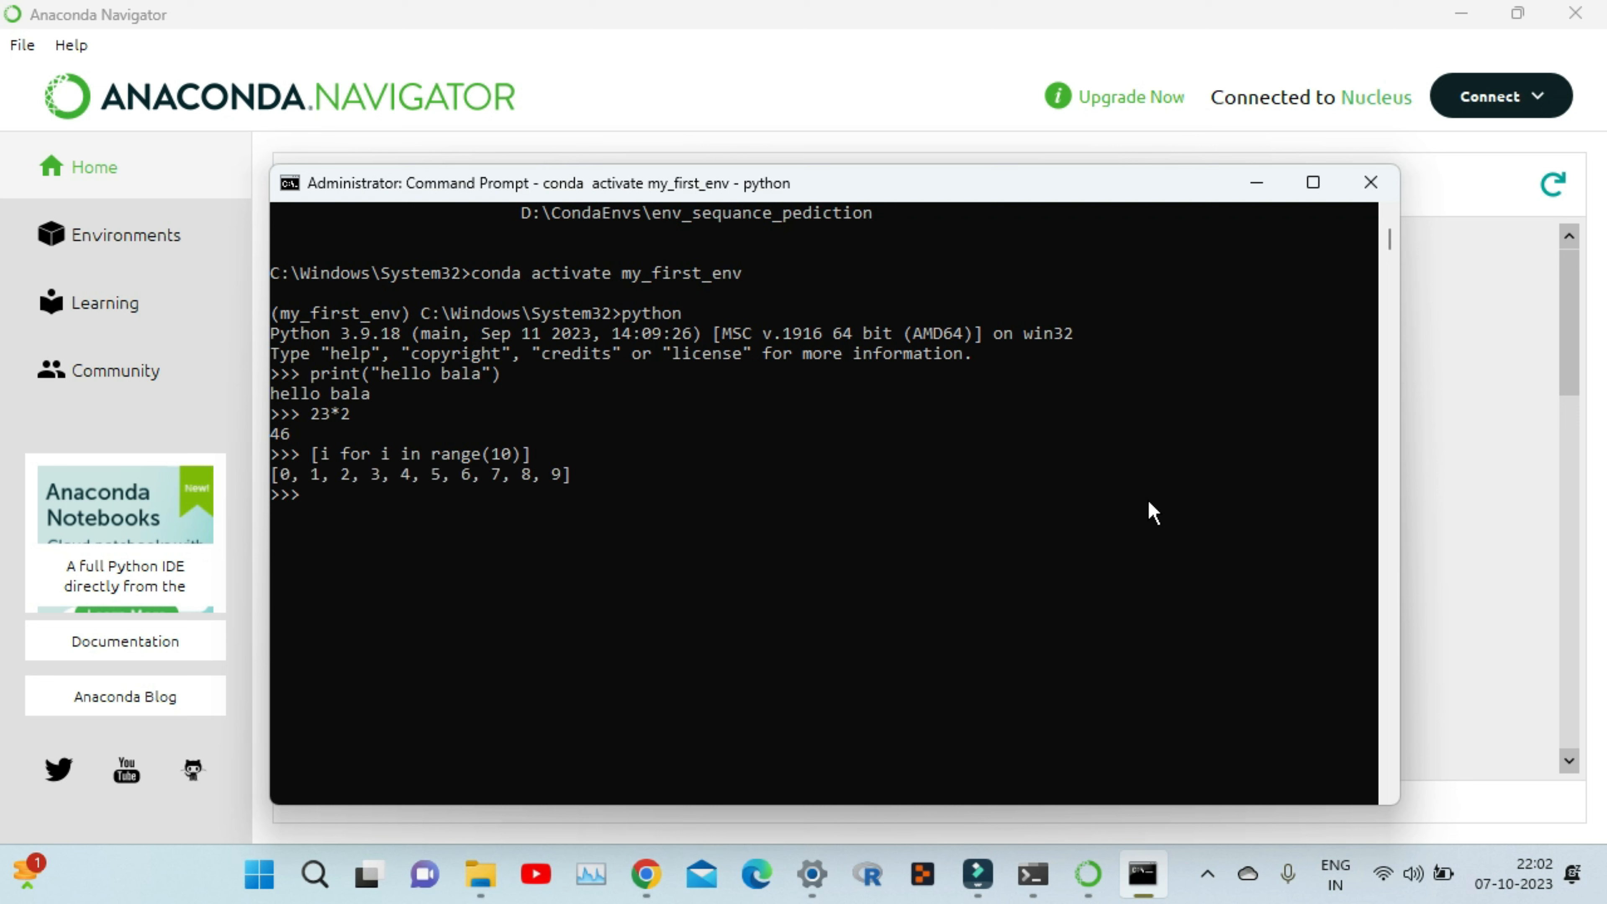
# - Define a function named hello_ plus the person's first name that prints "hello", and call it
pyautogui.write('def hello_bala():')
pyautogui.press('Return')
pyautogui.write('print("hello")')
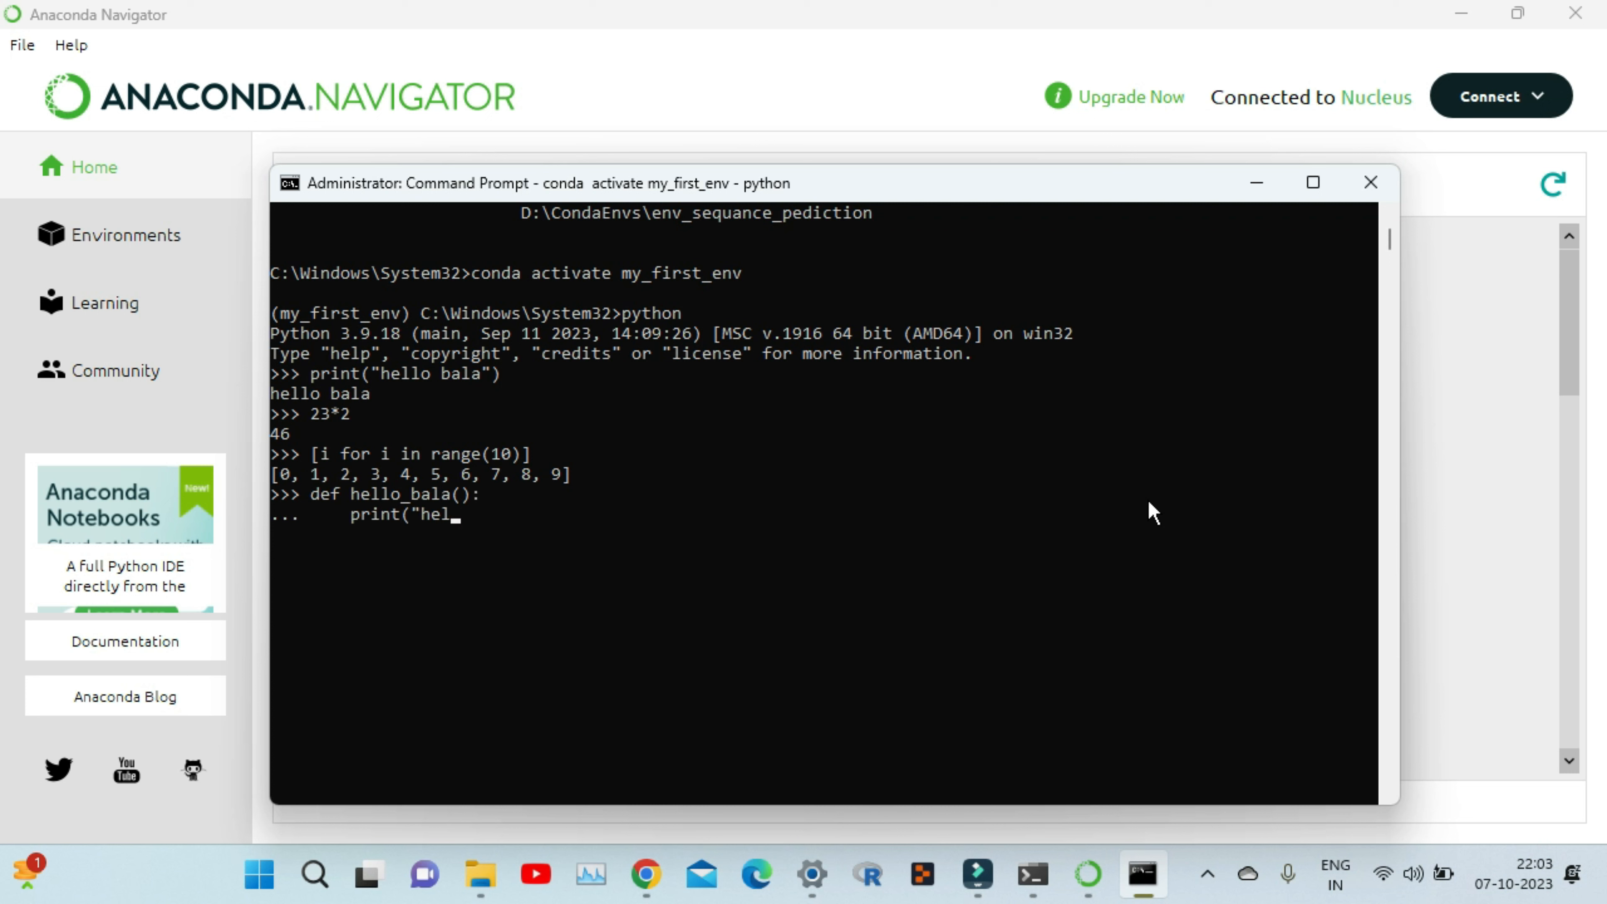
pyautogui.press('Return')
pyautogui.press('Return')
pyautogui.write('hello_bala()')
pyautogui.press('Return')
pyautogui.click(304, 598)
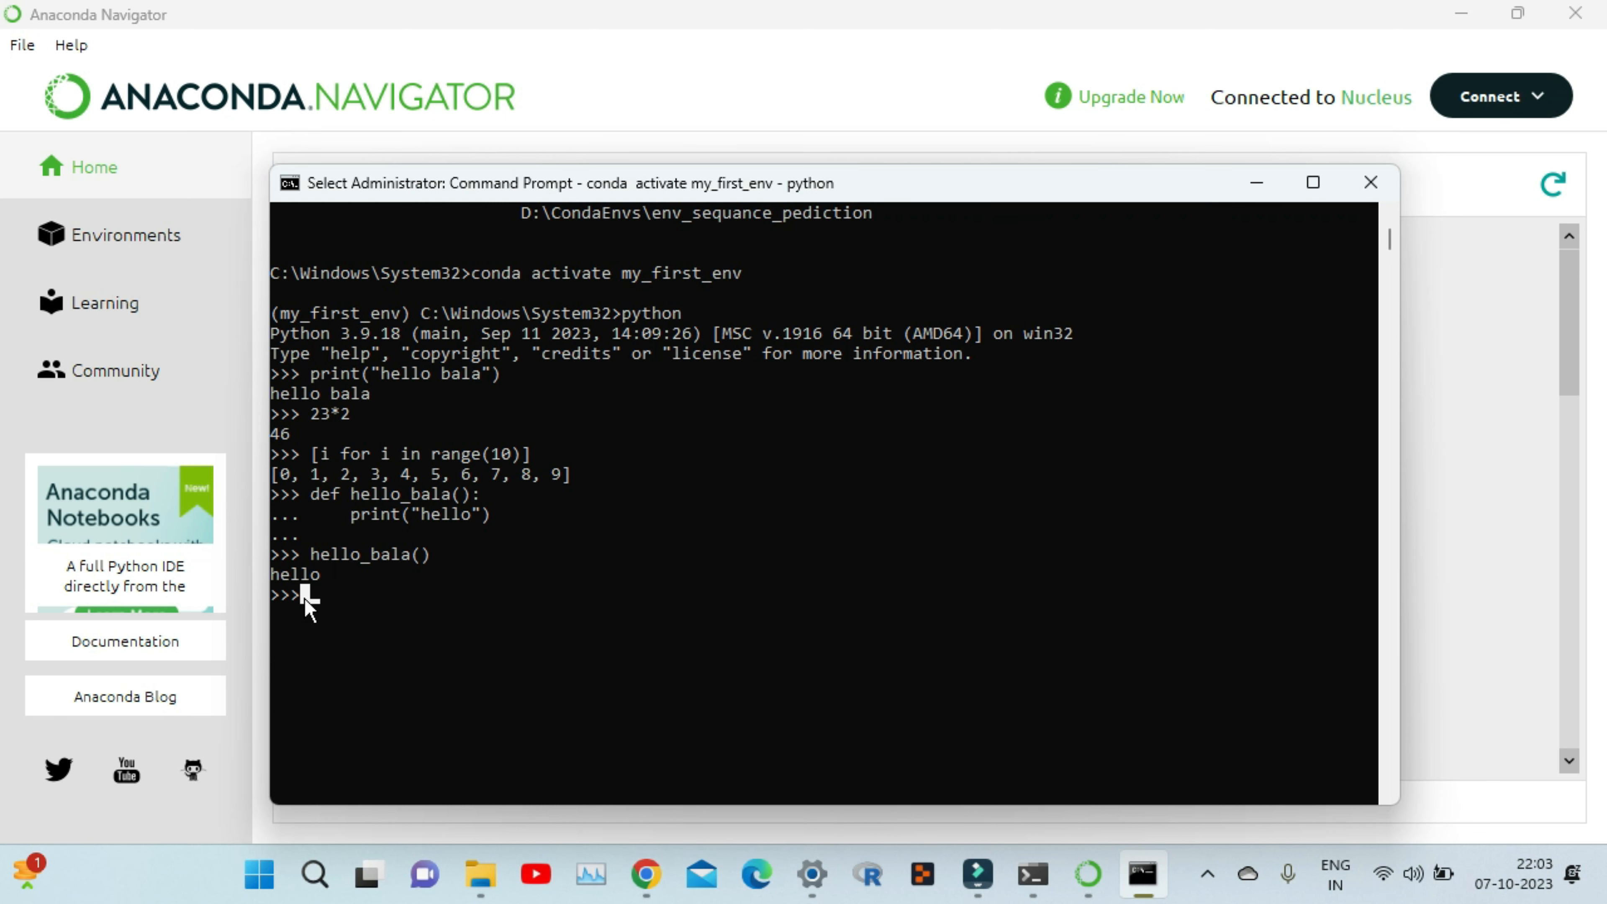
# - Switch to Anaconda Navigator and find Jupyter Notebook among the applications on my_first_env
pyautogui.click(1089, 878)
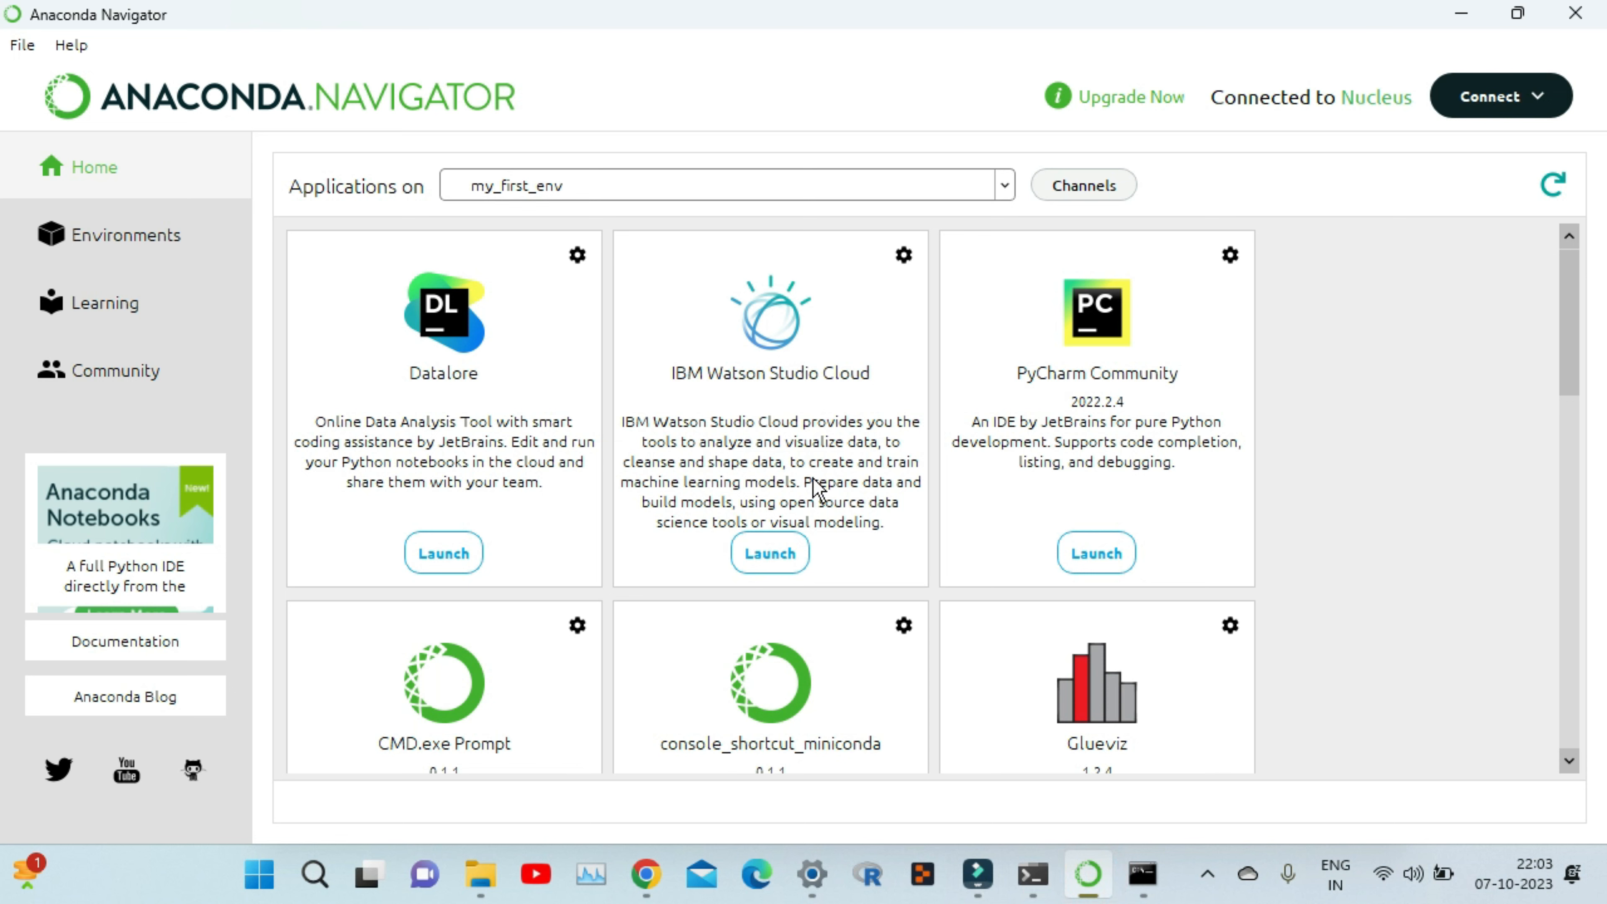
pyautogui.scroll(-10, 825, 556)
pyautogui.scroll(5, 831, 589)
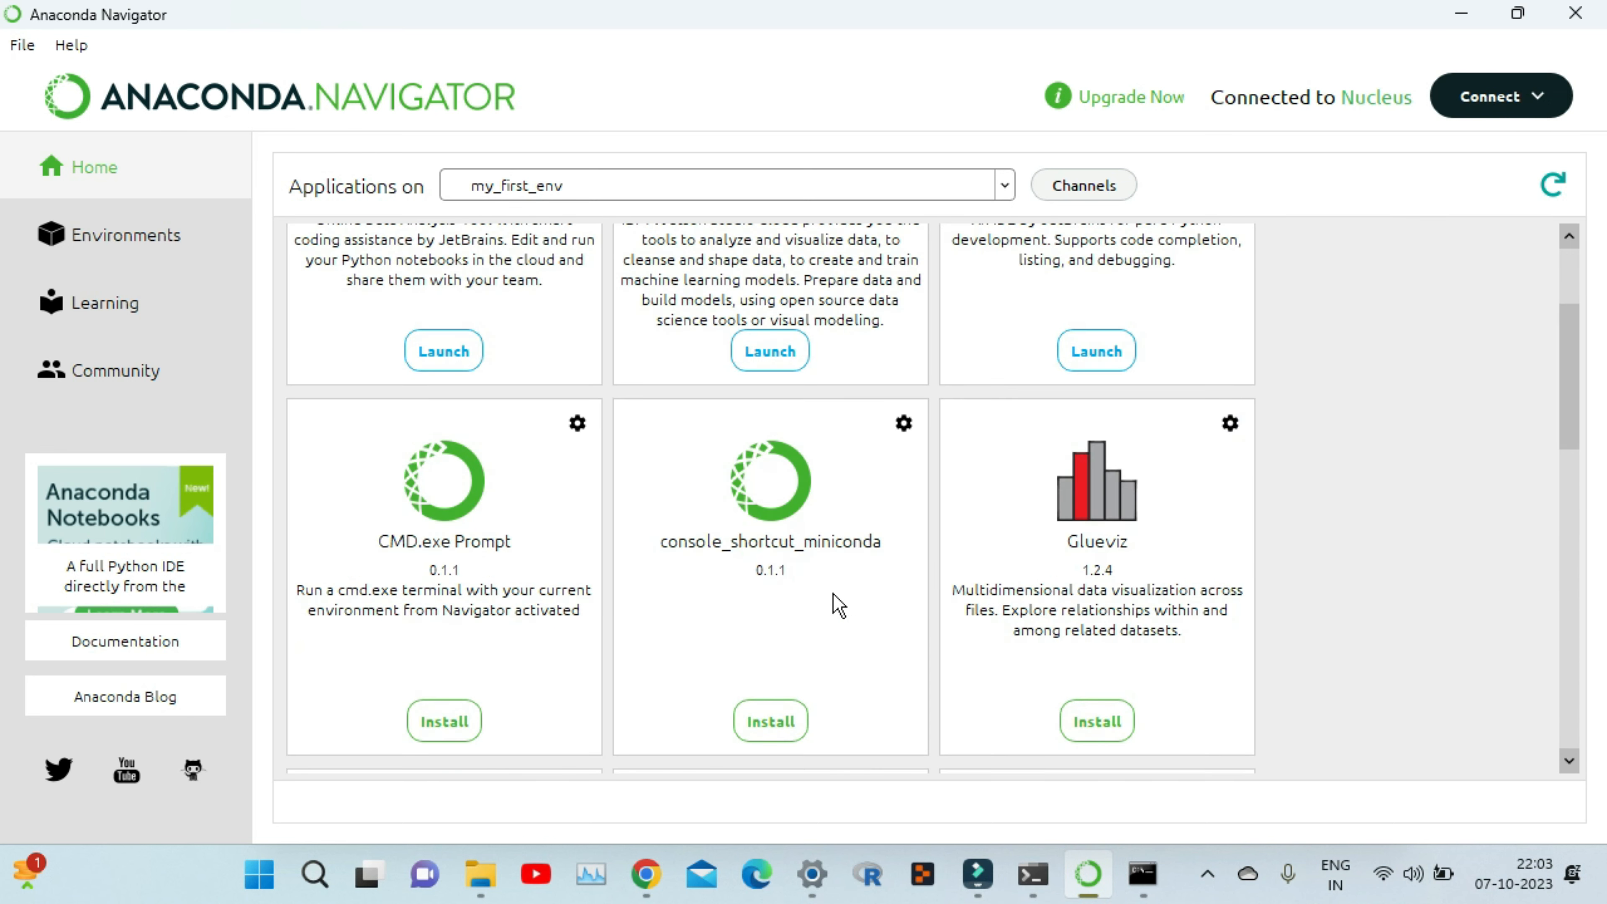
pyautogui.moveTo(1574, 371); pyautogui.dragTo(1543, 510)
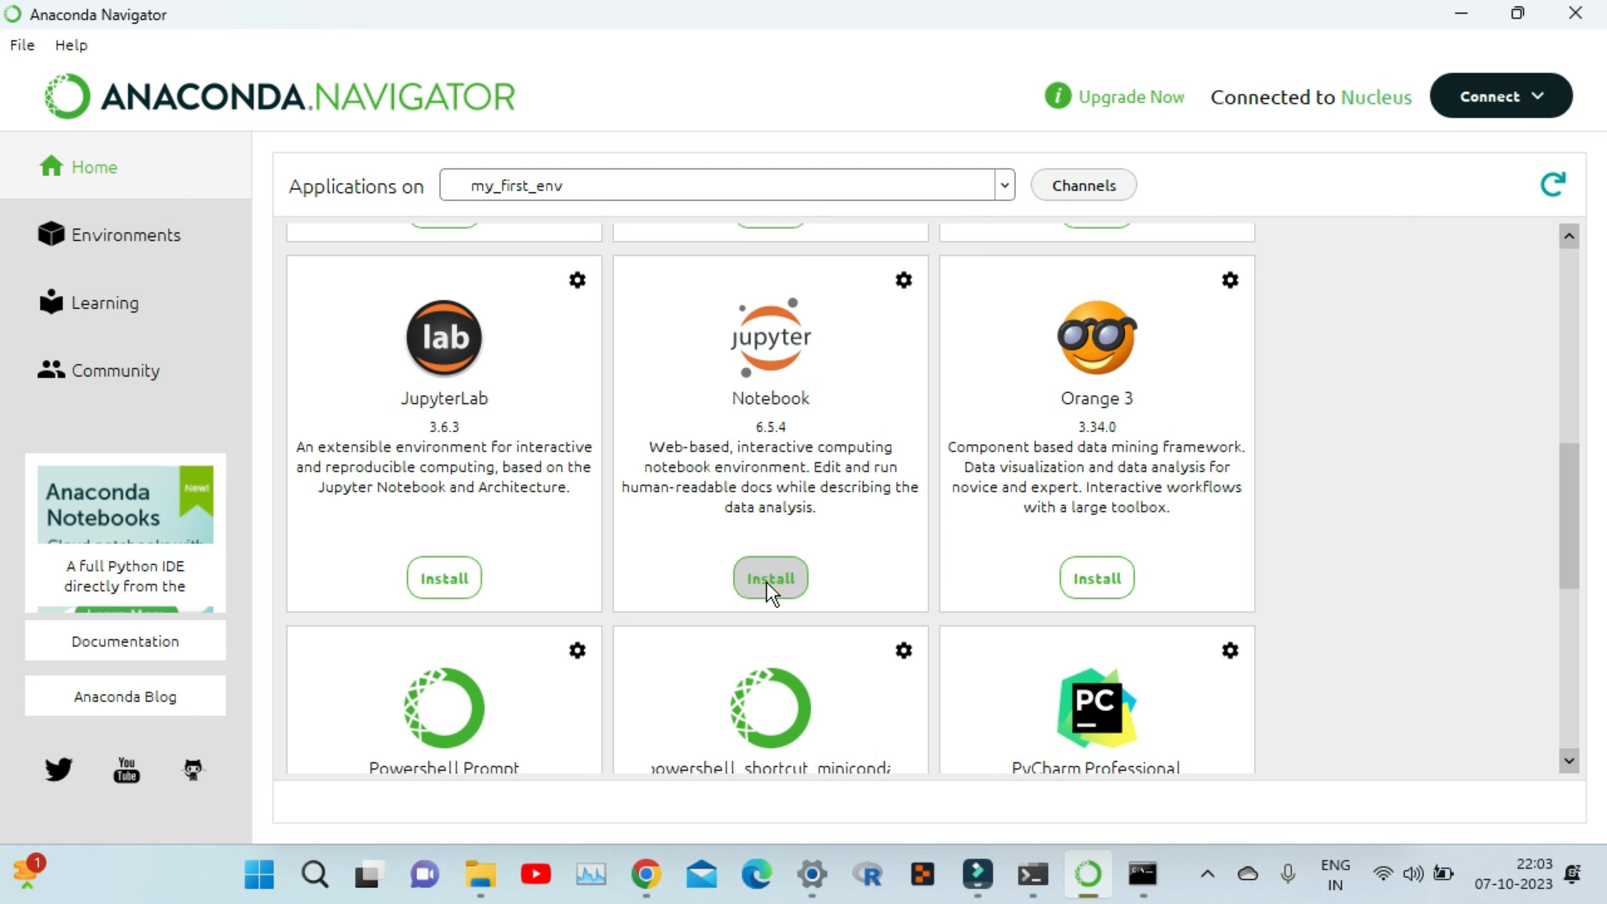